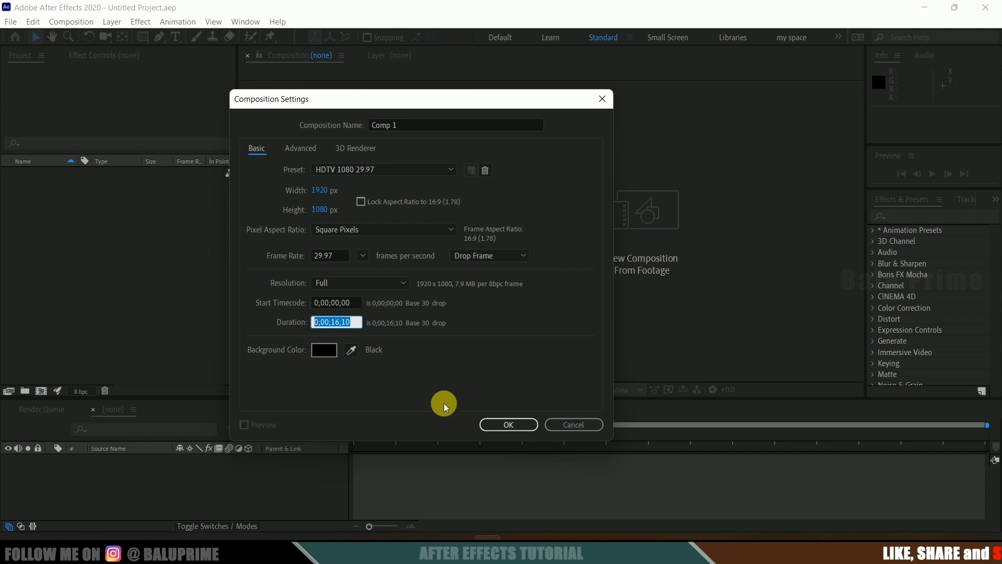
- Create a 1920 × 1080 composition at 29.97 fps and add a black solid named "element" to it
click(496, 425)
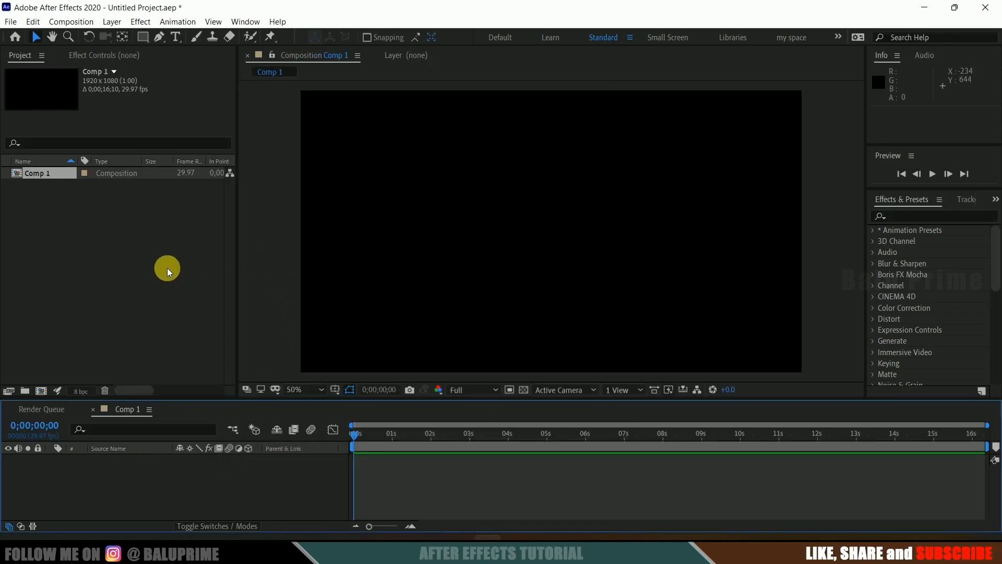
click(112, 22)
mouse_move(125, 36)
click(353, 49)
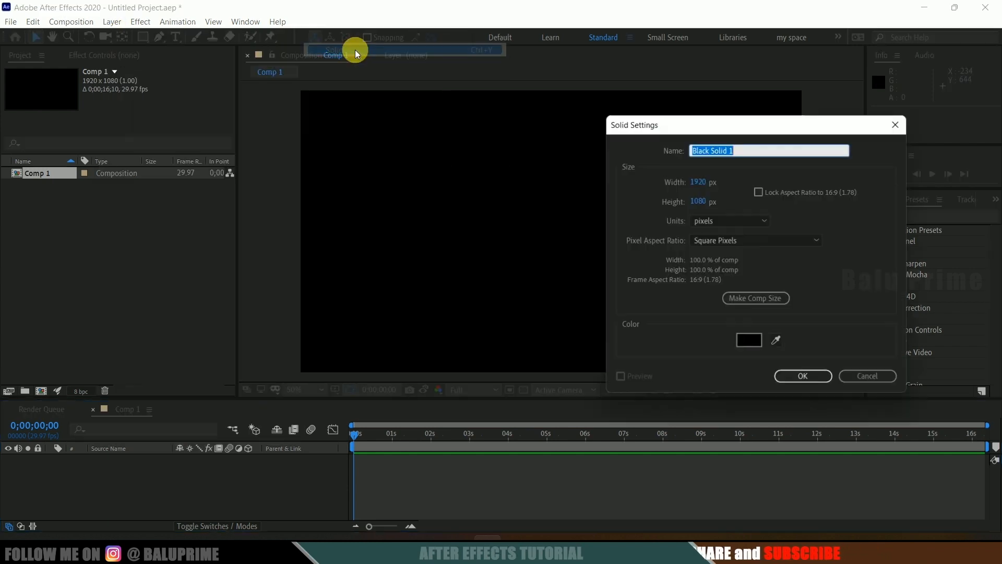
text(element)
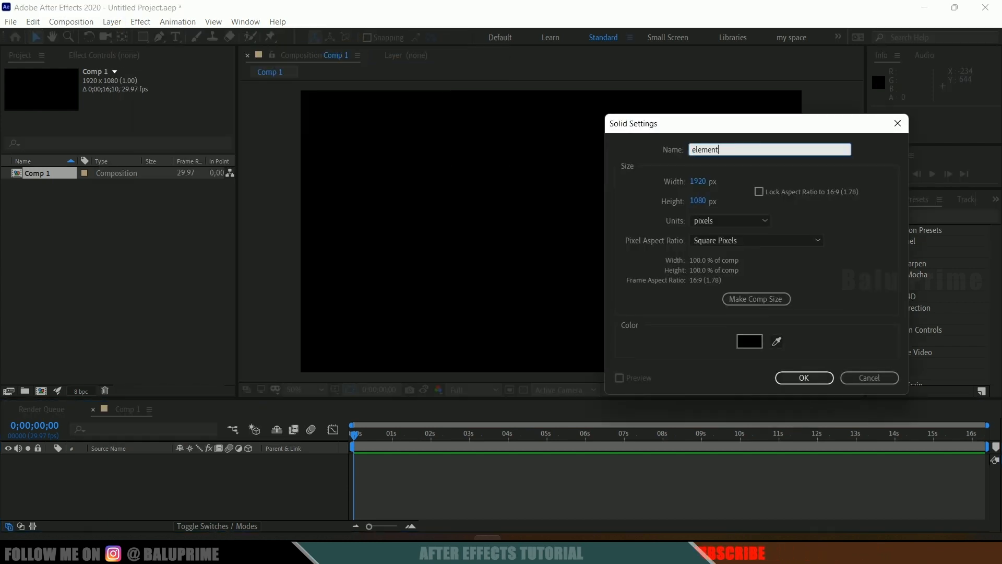
click(806, 377)
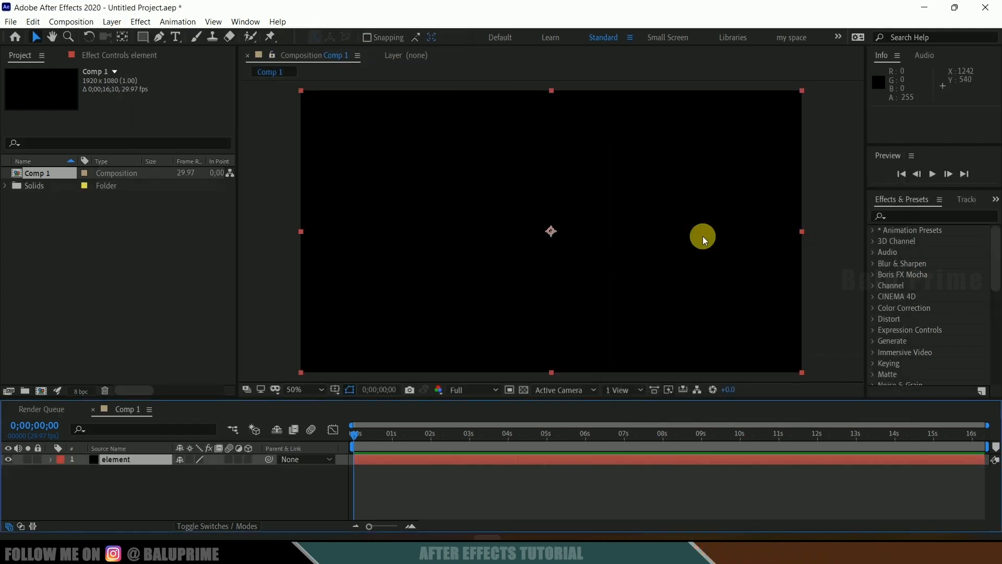
- Find the Video Copilot Element effect and apply it to the "element" solid
click(919, 223)
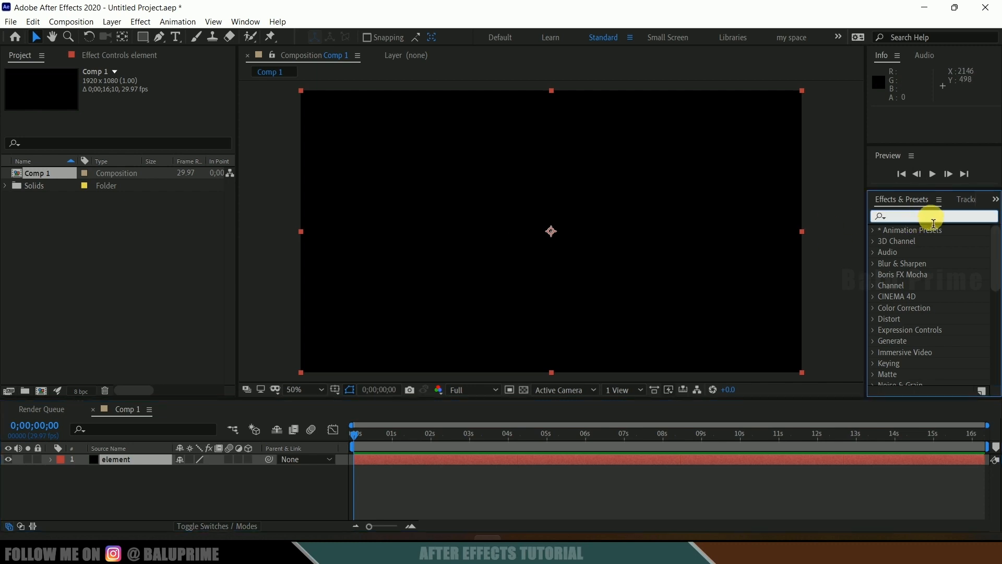
click(246, 22)
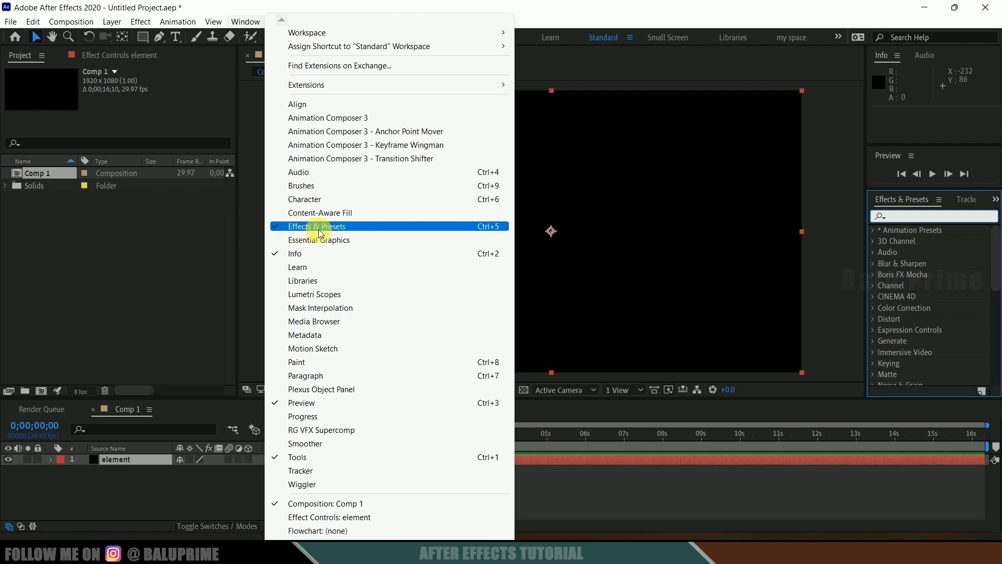
click(932, 220)
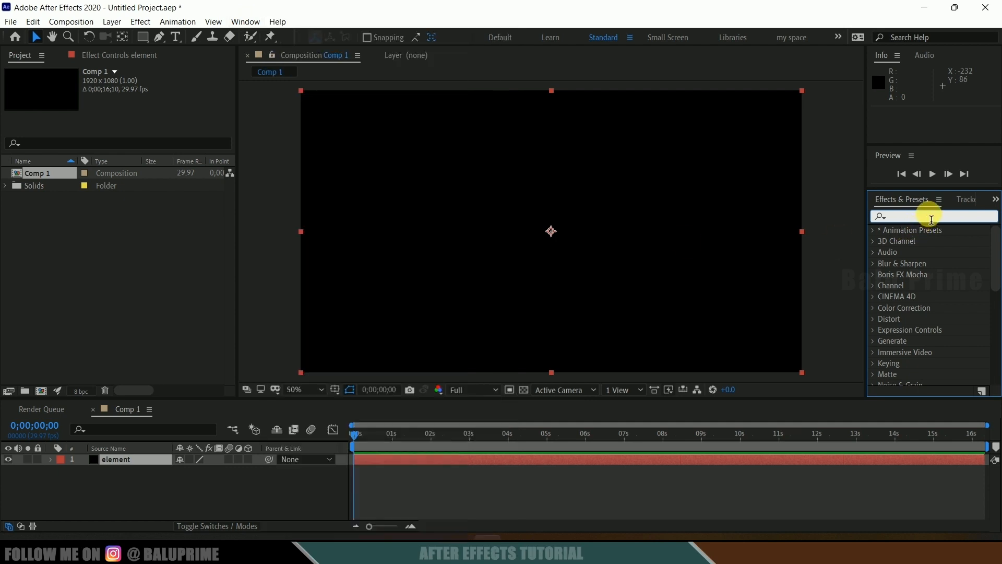
text(element)
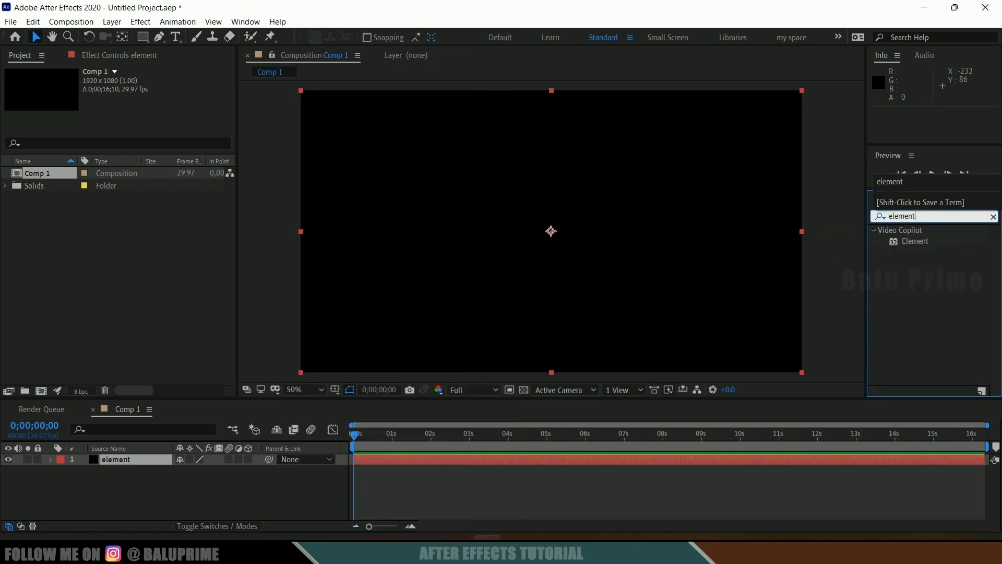
click(926, 244)
drag(926, 245, 135, 460)
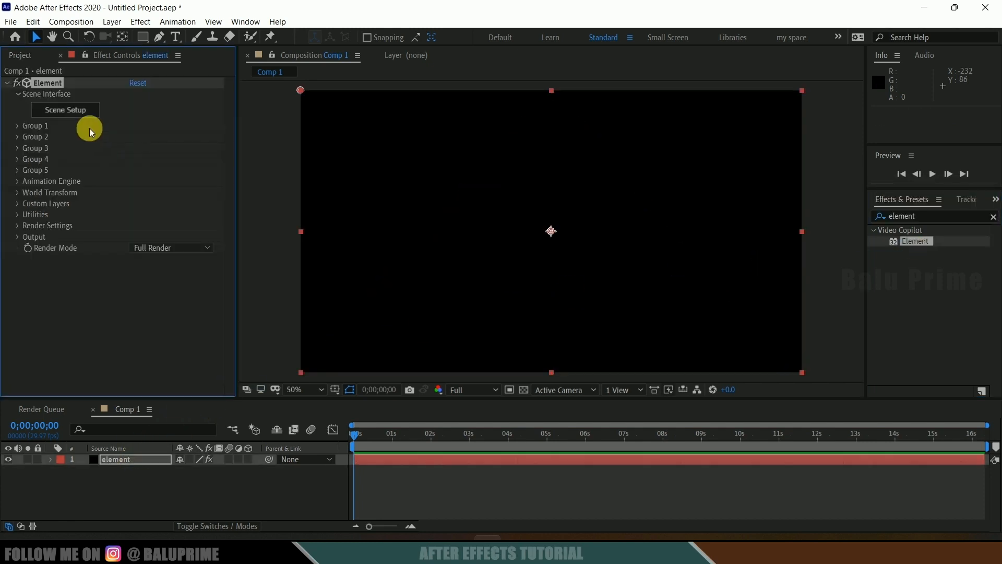
- In Element's Scene Setup, import the model 412.obj with Force Alignment set to Bottom, and normalize its size
click(79, 111)
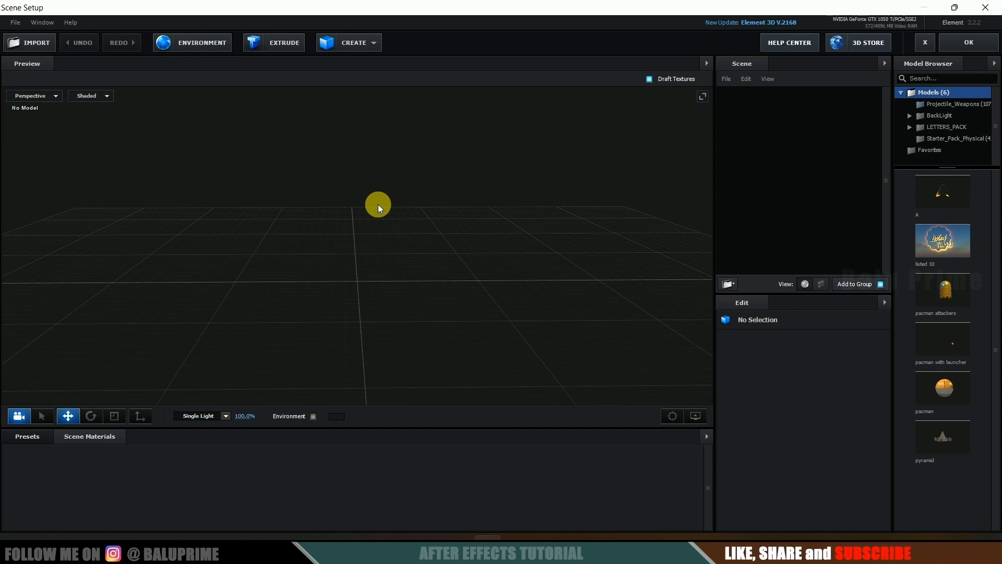
click(33, 47)
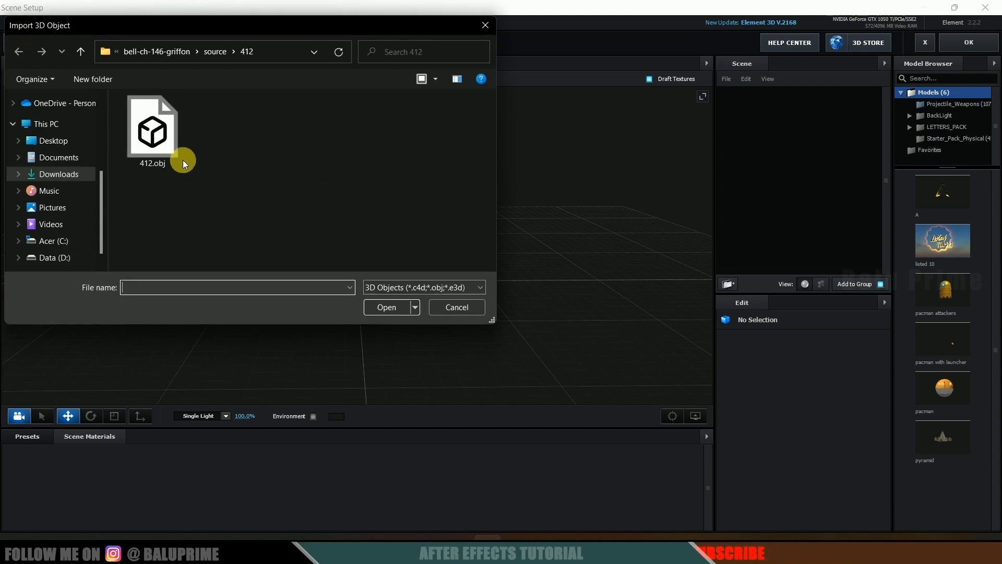
click(175, 172)
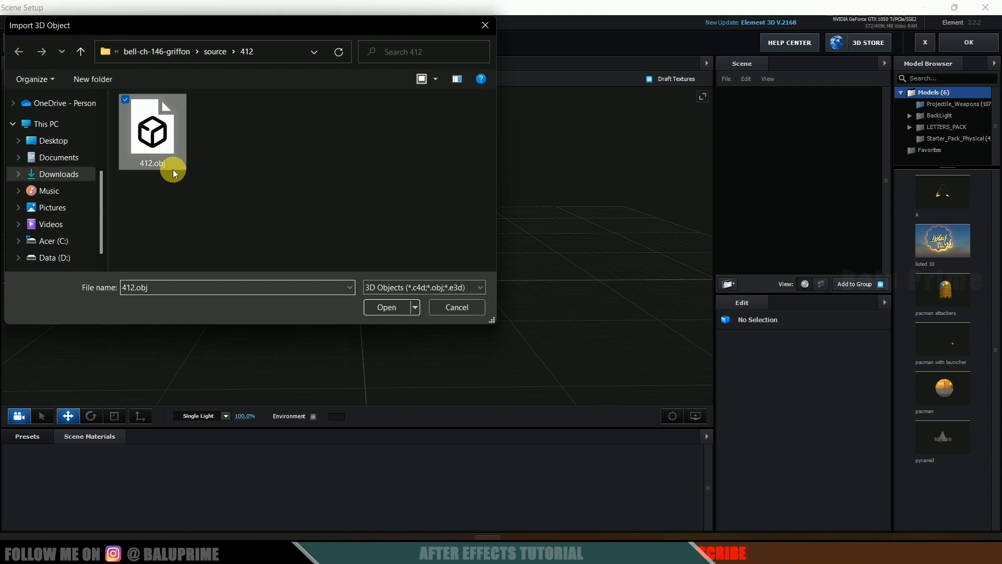
click(380, 312)
click(561, 315)
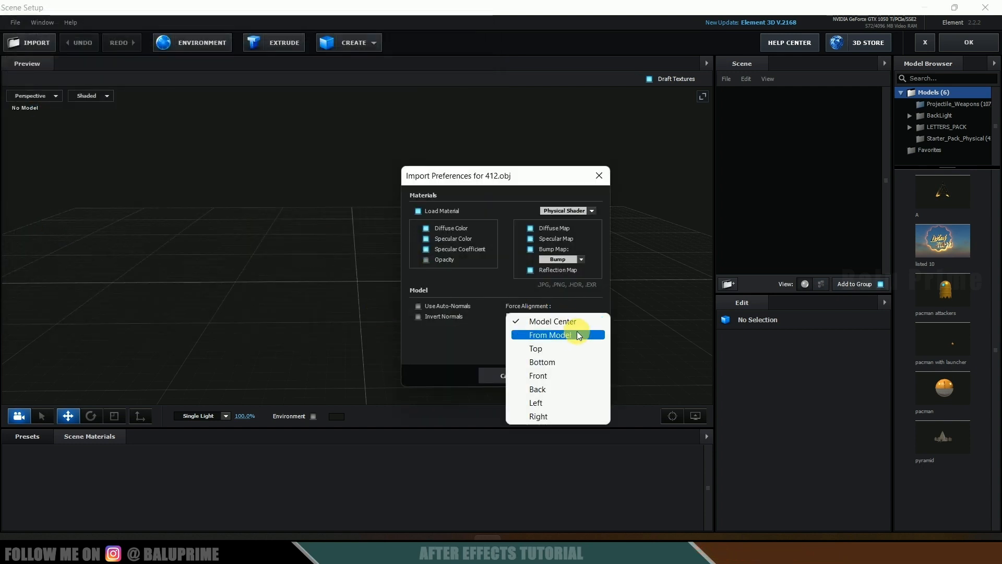
click(552, 361)
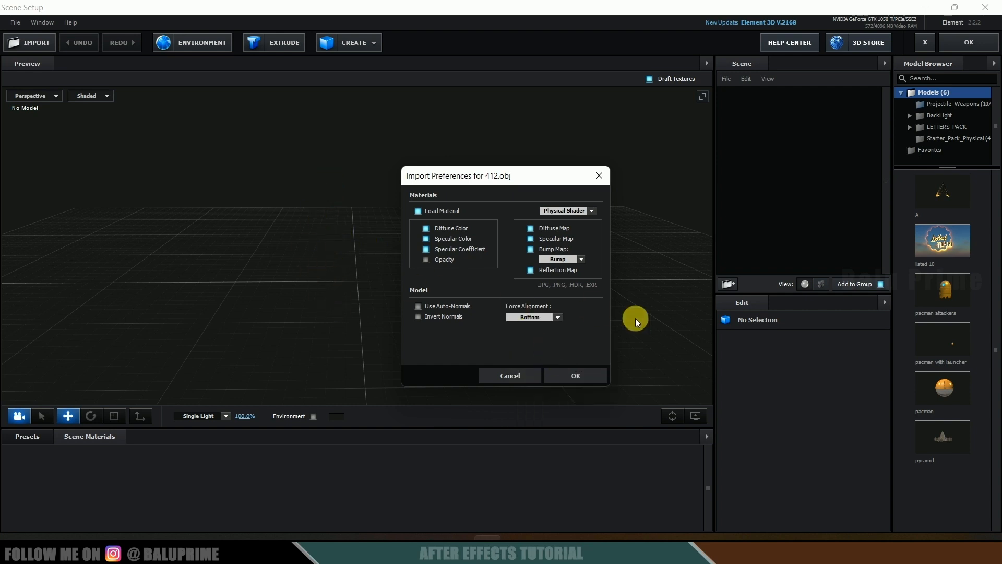
click(573, 372)
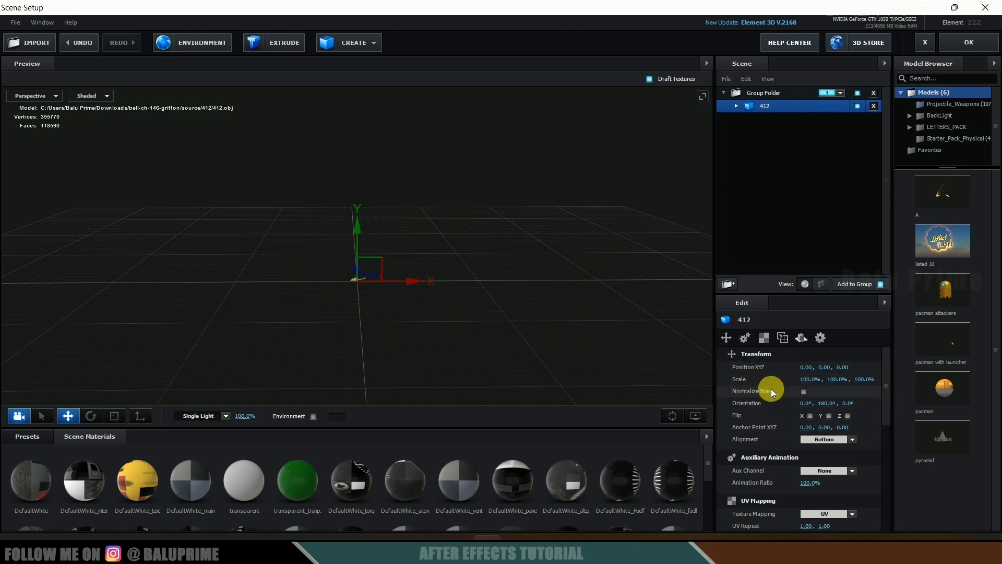
click(802, 392)
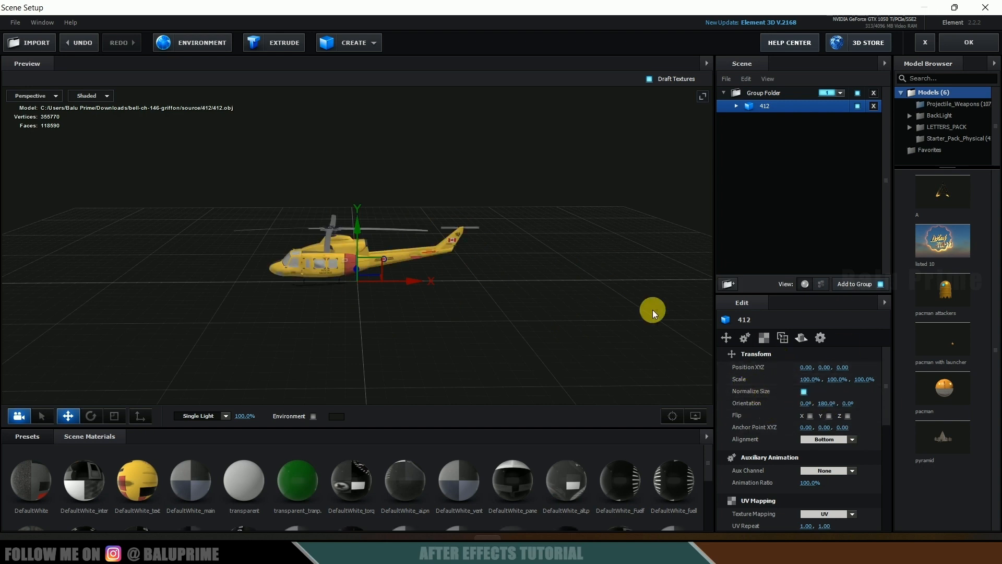
- Create a plane model beneath the helicopter and set its scale to 1500%
mouse_move(503, 321)
mouse_down()
mouse_move(534, 327)
mouse_move(521, 324)
mouse_up()
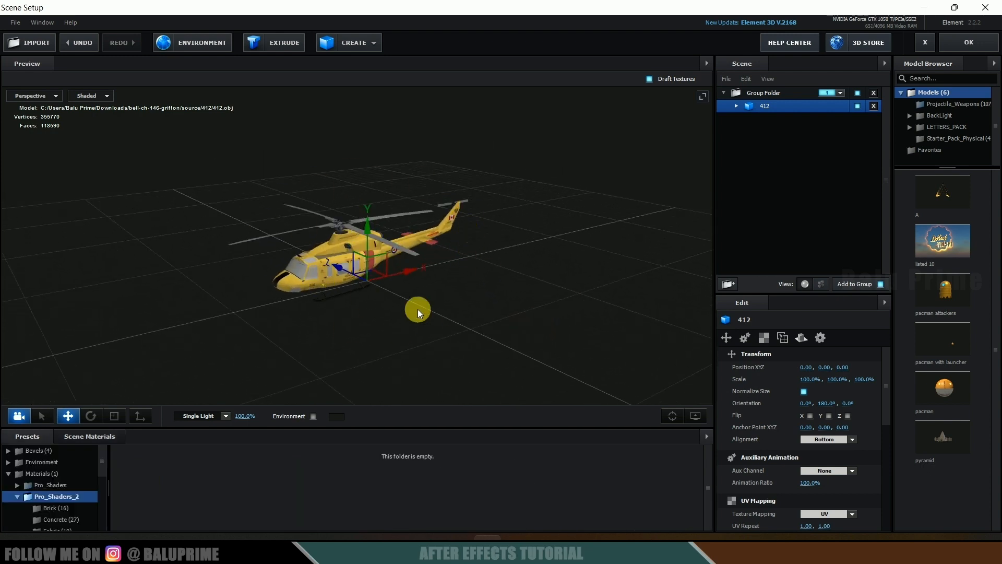
click(347, 44)
click(487, 67)
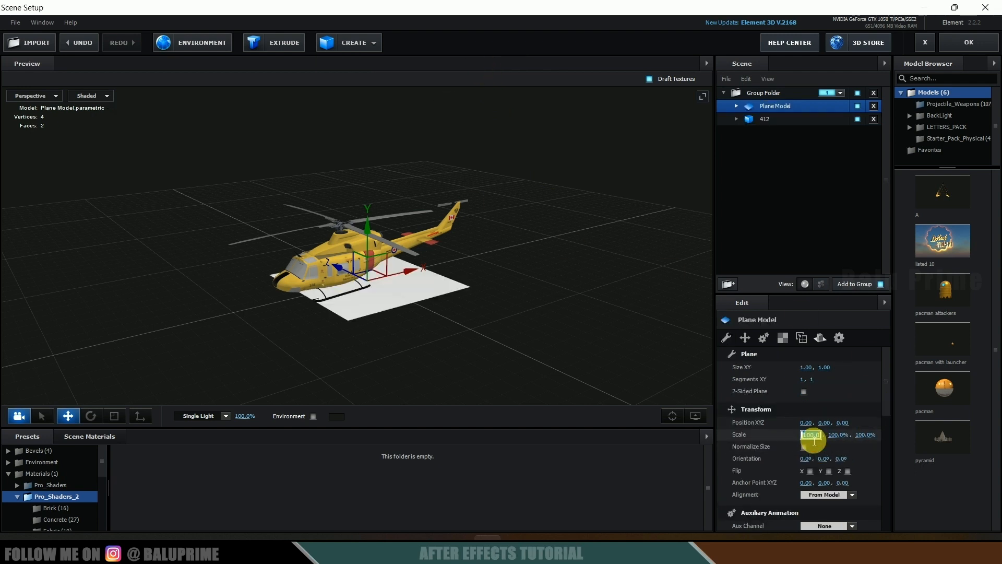
click(813, 440)
text(1500)
key(Return)
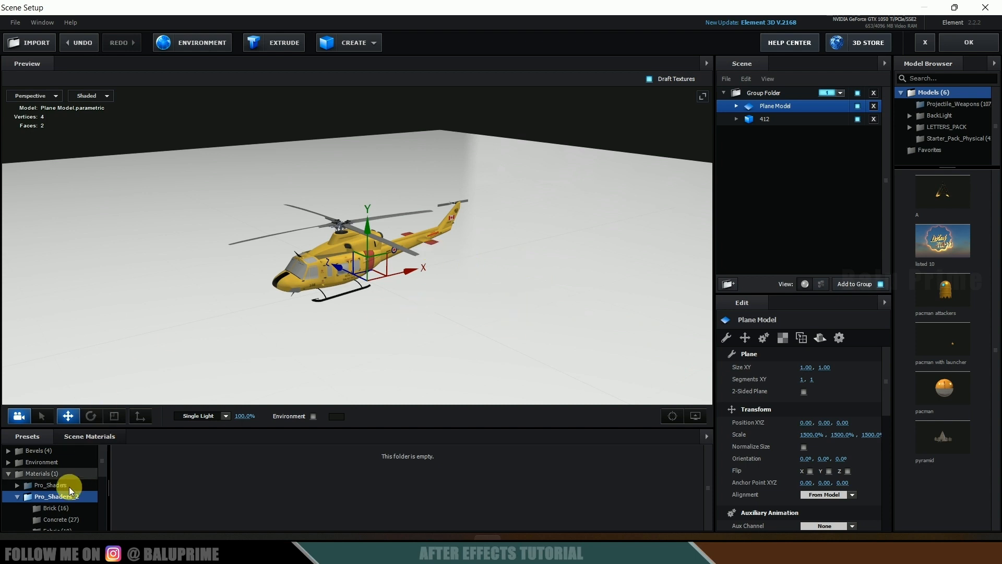
- Apply a dark metal material from the Pro_Shaders_2 Metal presets to the ground plane
scroll(78, 496, down, 1)
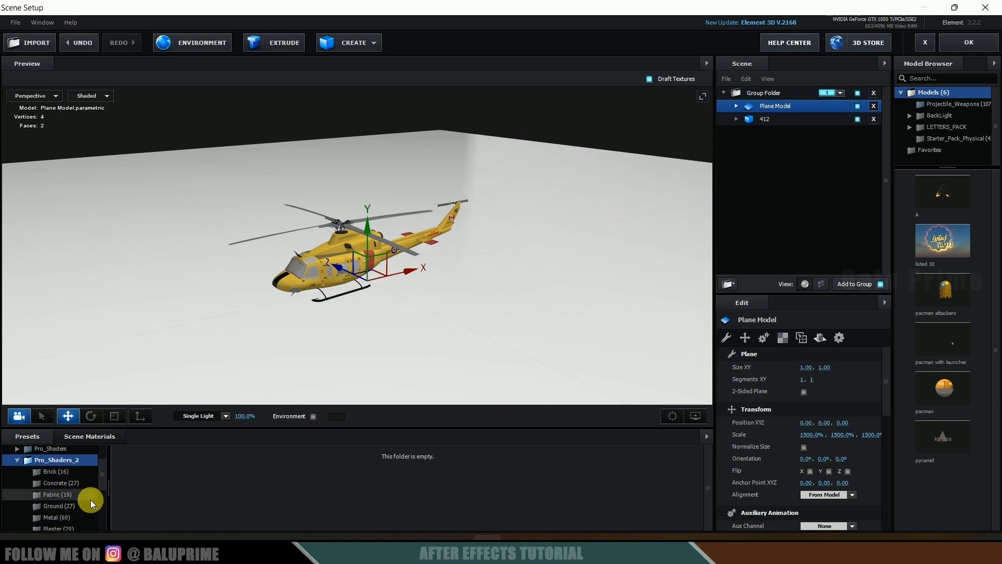
click(56, 516)
drag(518, 502, 571, 322)
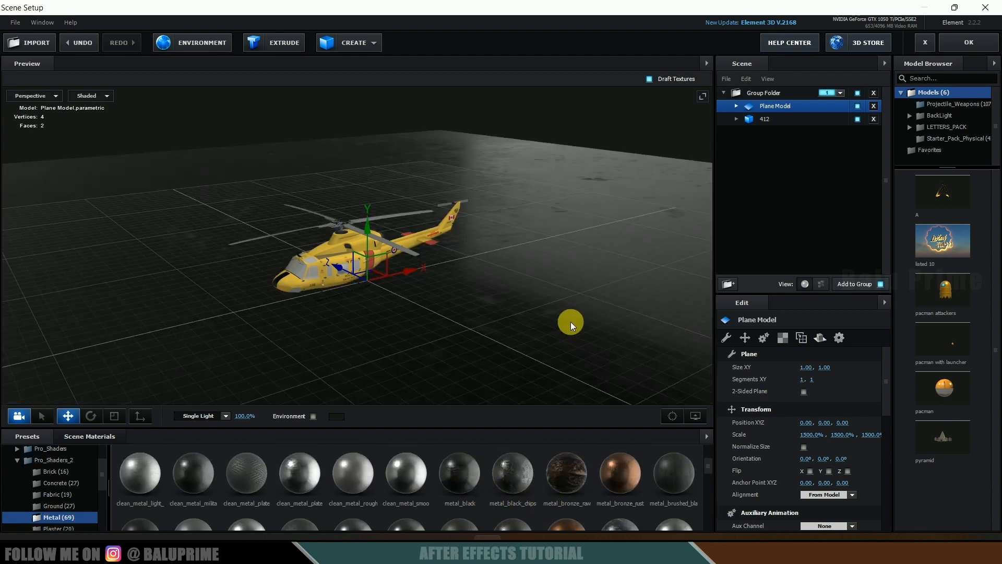
- Set the ground plane's UV Repeat to 5.00 in both directions
click(783, 337)
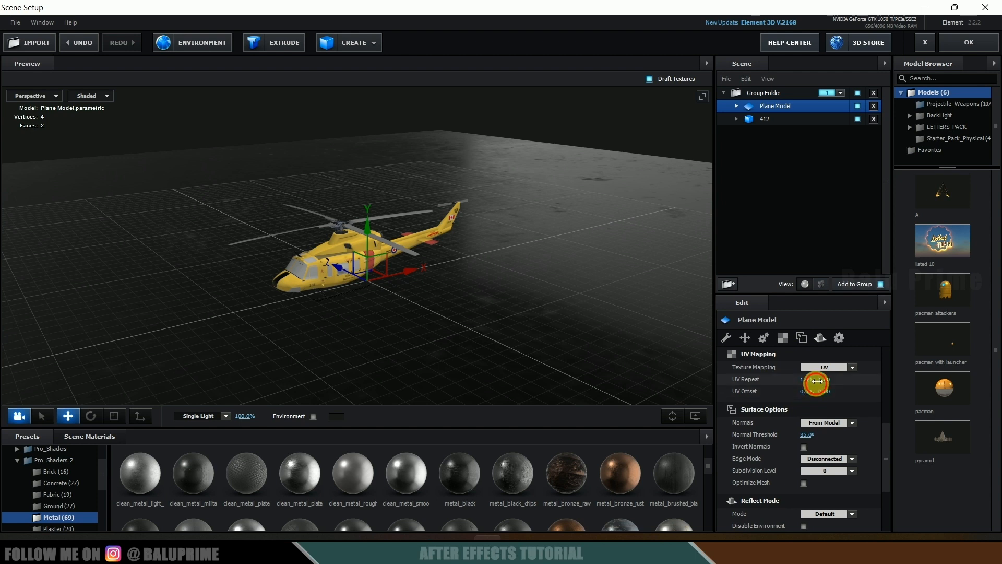
text(5)
key(Return)
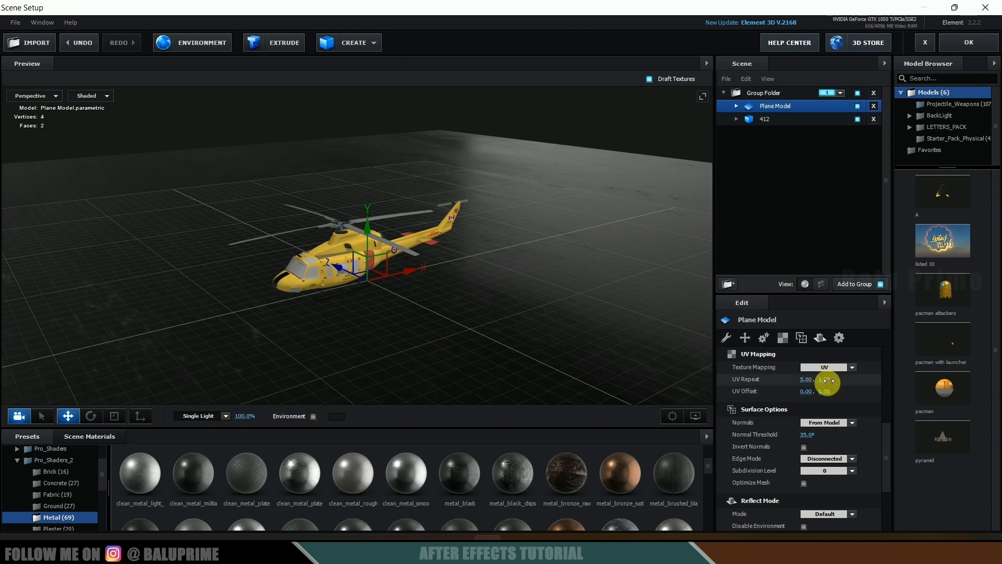
- Set the ground plane's Reflect Mode to Mirror Surface
drag(584, 283, 544, 283)
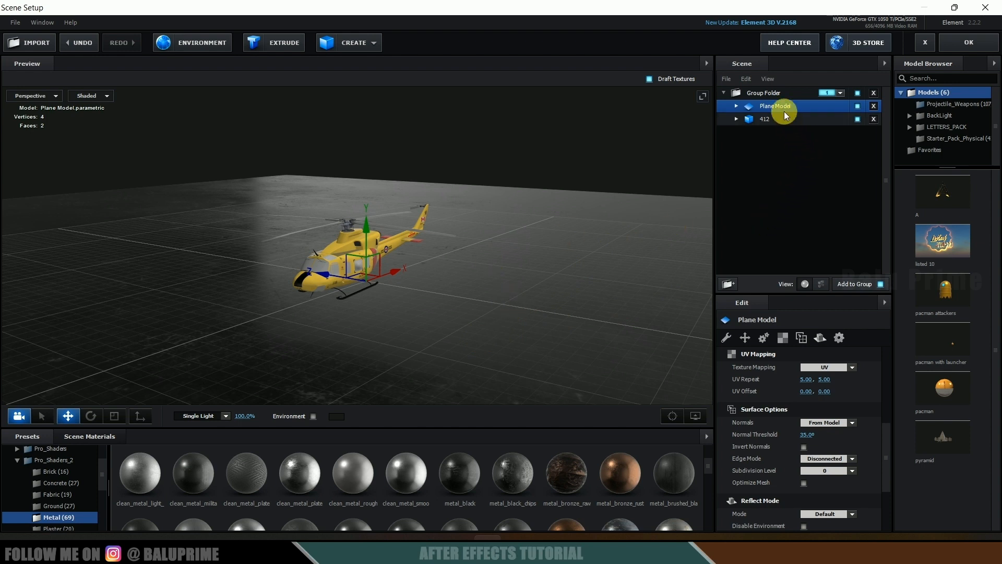
click(820, 337)
click(819, 368)
click(844, 398)
drag(496, 337, 477, 324)
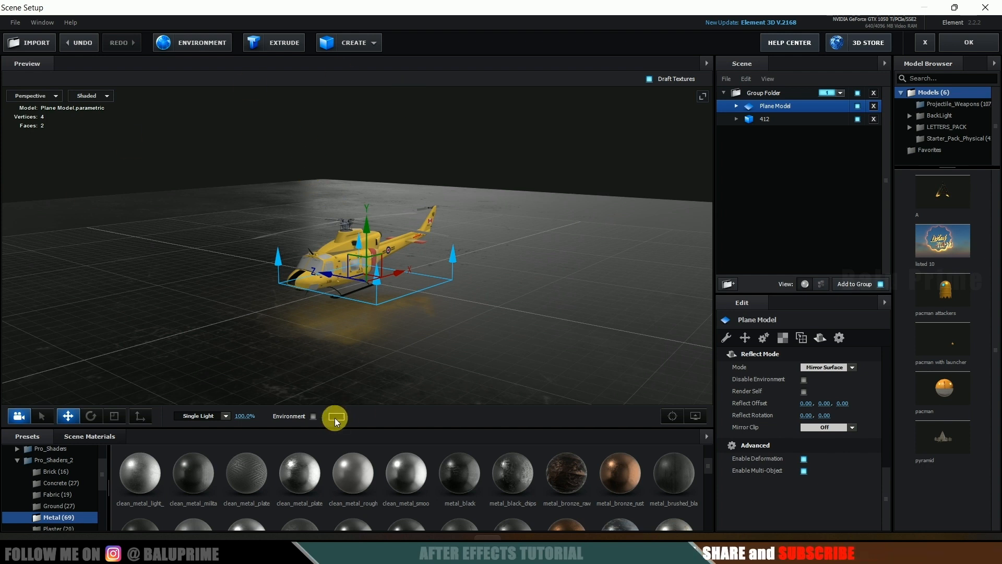
- Show the environment in the preview and load autumn_forest_02_2k (1).hdr as the environment texture
click(313, 416)
drag(387, 346, 415, 329)
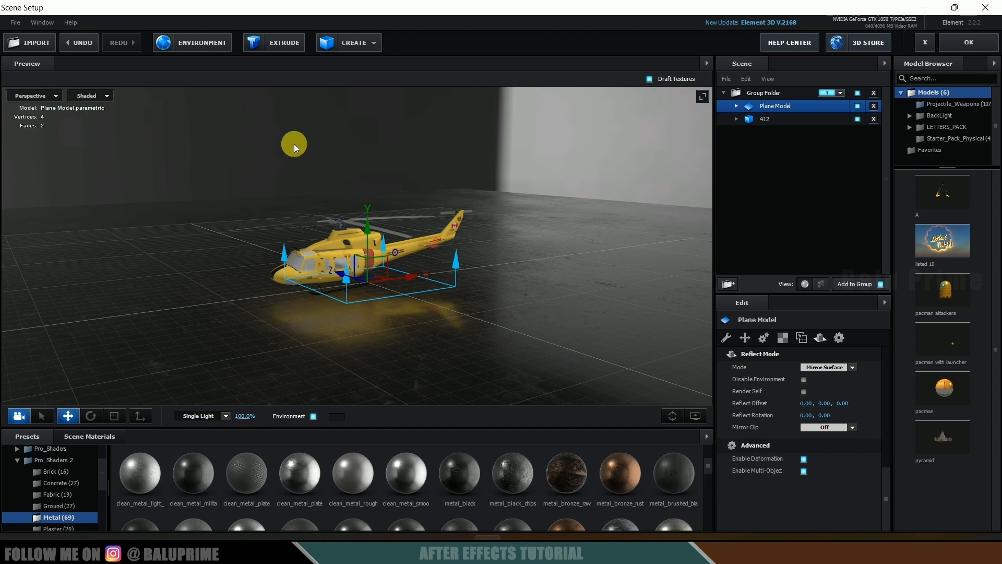
click(196, 42)
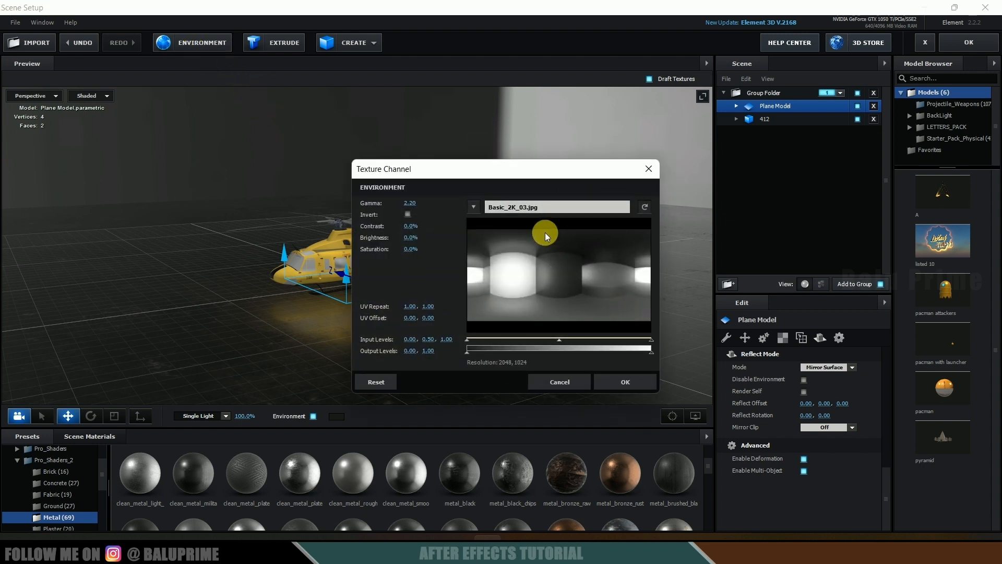
click(528, 211)
scroll(618, 375, down, 2)
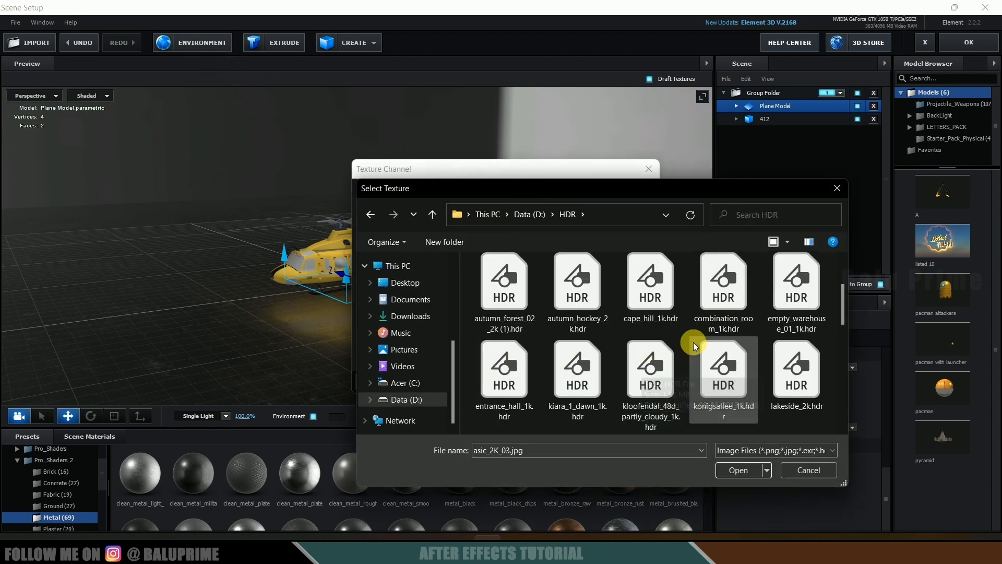
click(514, 302)
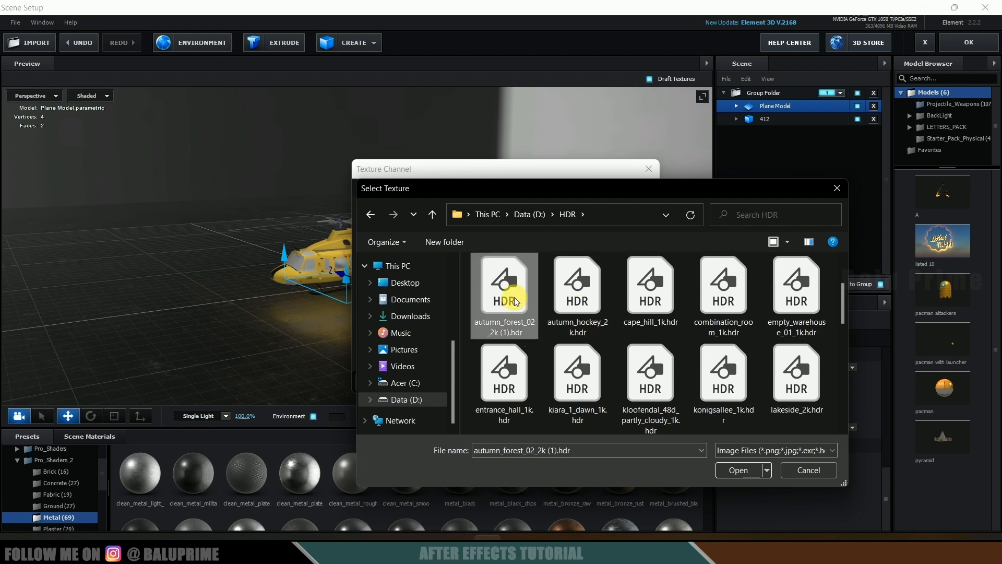
click(741, 471)
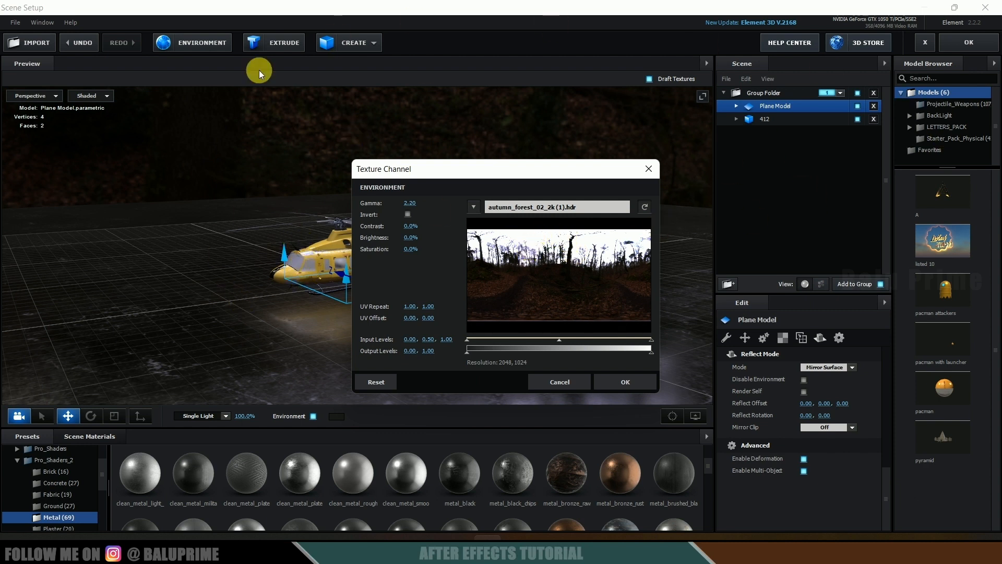
- Set the environment texture's gamma to about 1.19 and accept the texture settings
drag(416, 200, 353, 197)
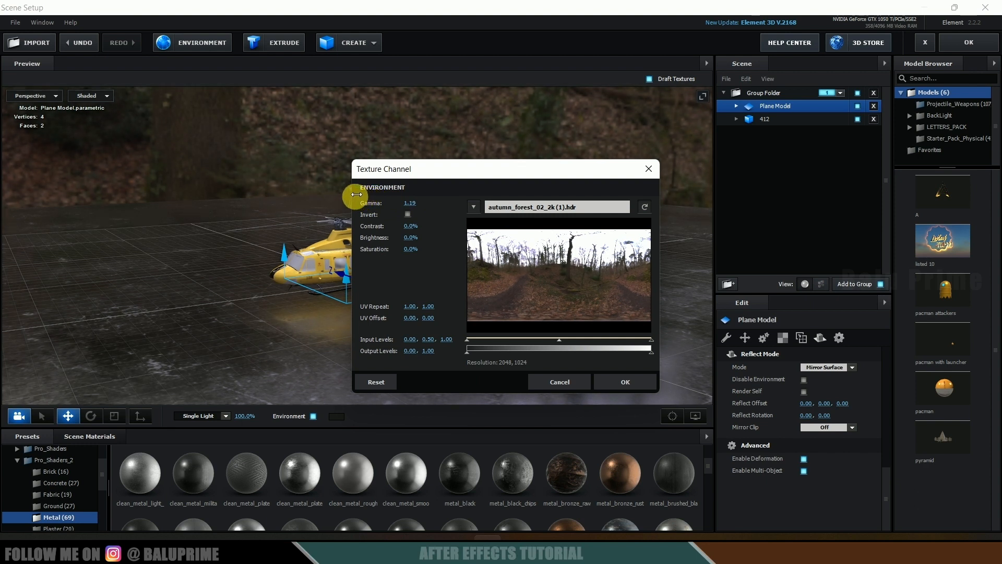
click(625, 381)
drag(566, 319, 552, 289)
scroll(552, 289, down, 4)
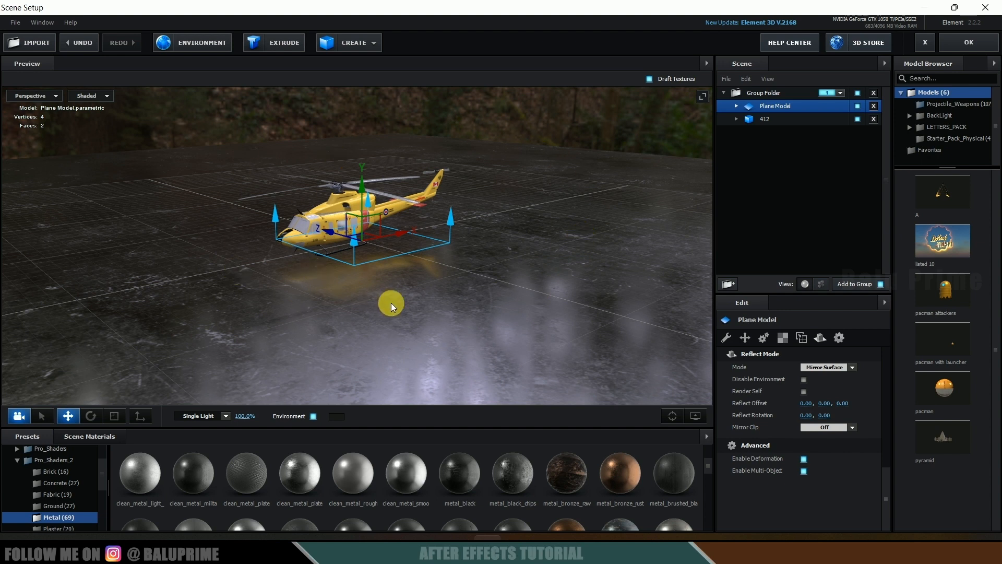
- Replace the helicopter's transparent window material with the Glass preset from the Physical materials
scroll(559, 245, up, 3)
drag(557, 252, 469, 290)
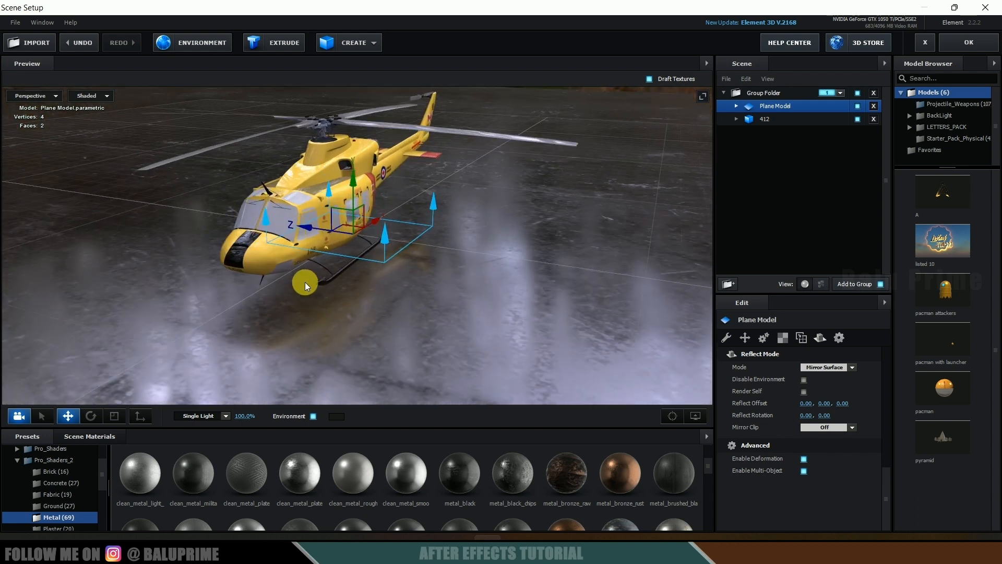
click(246, 217)
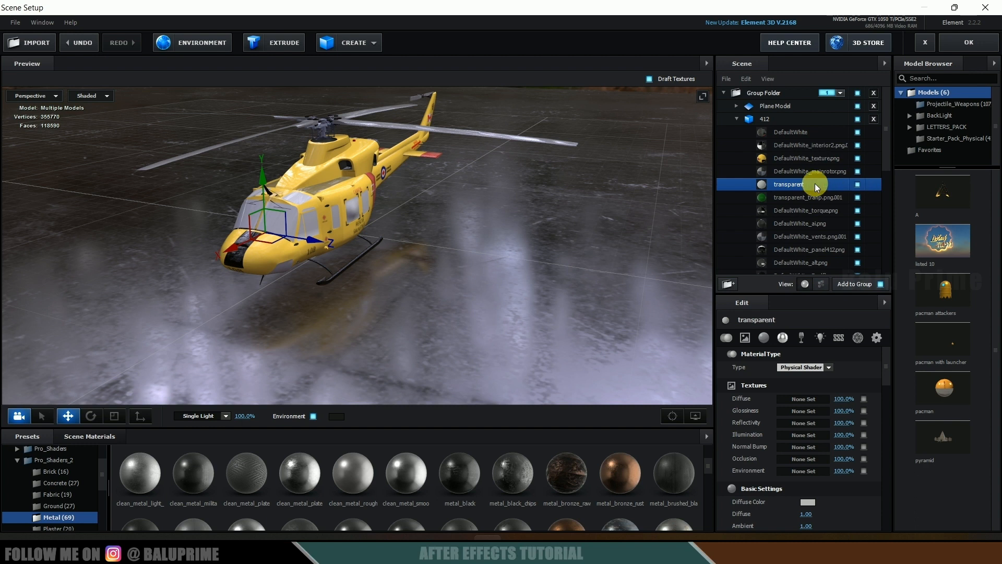
click(17, 459)
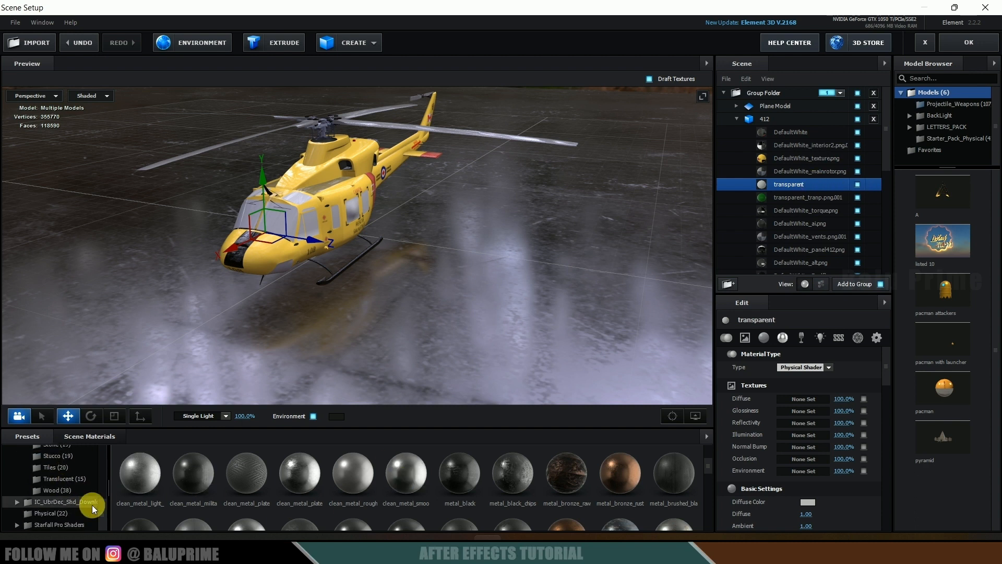
click(56, 513)
drag(457, 483, 789, 186)
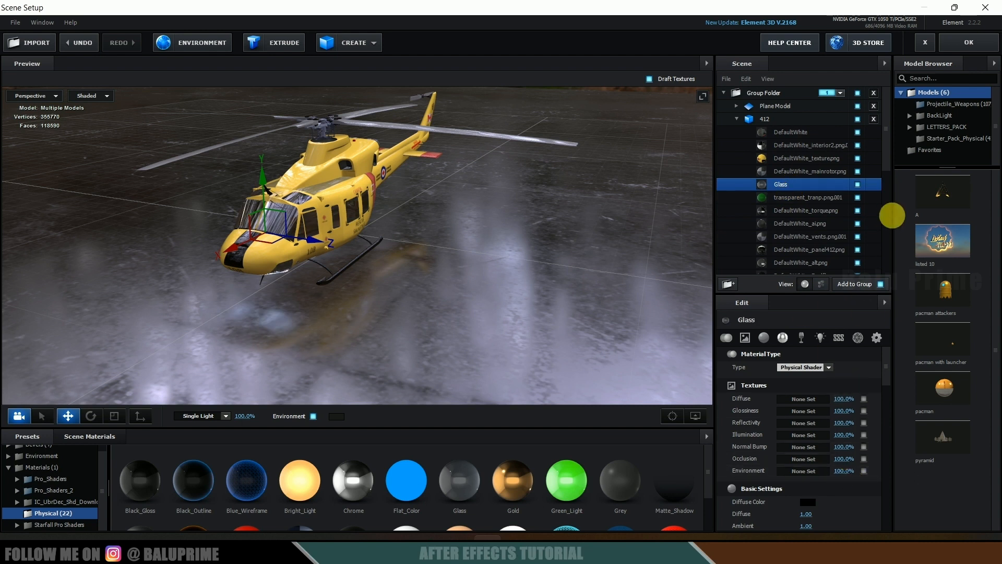
- Set the Glass material's Force Opacity to 80% and accept the scene setup
click(877, 338)
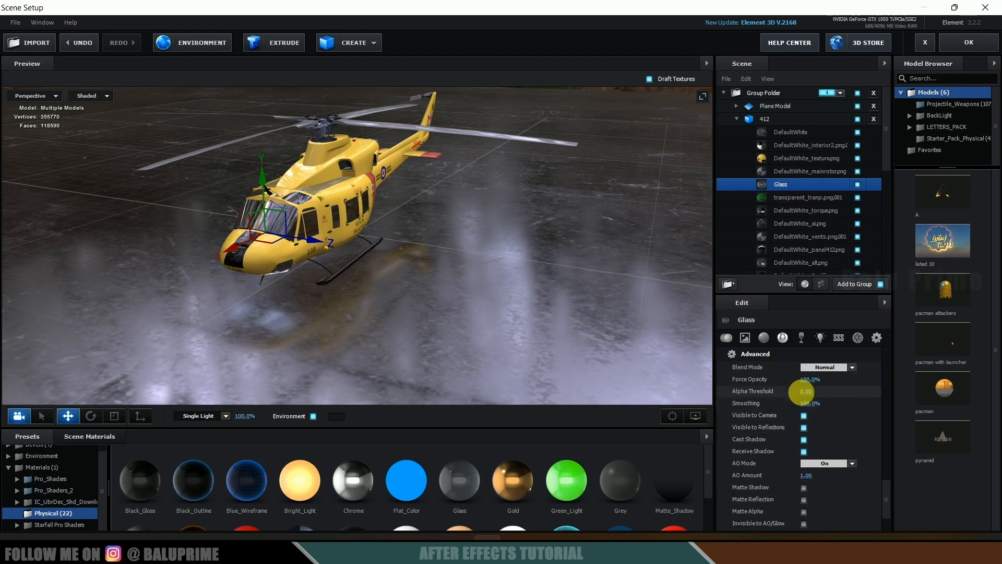
text(80)
key(Return)
drag(417, 292, 476, 251)
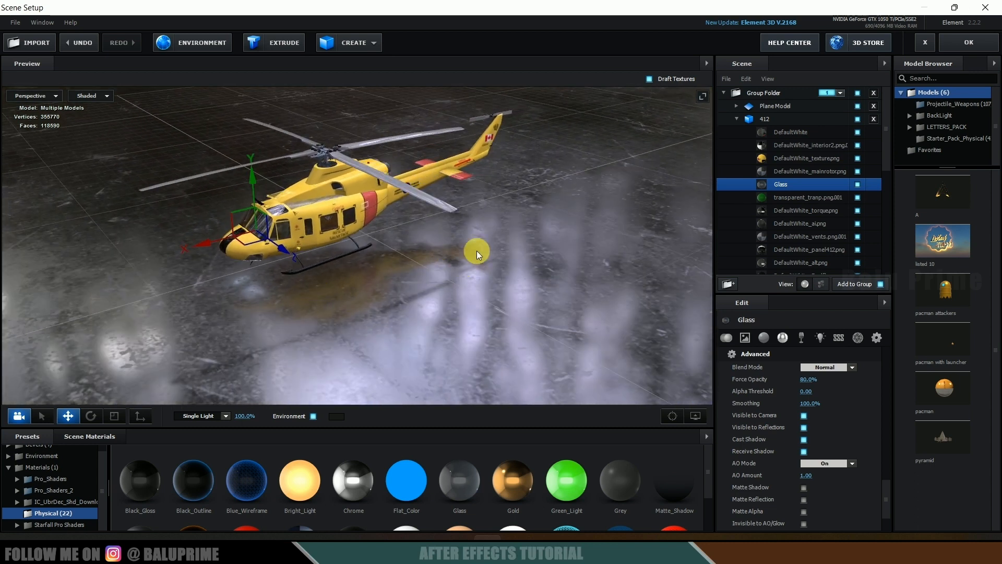
click(981, 43)
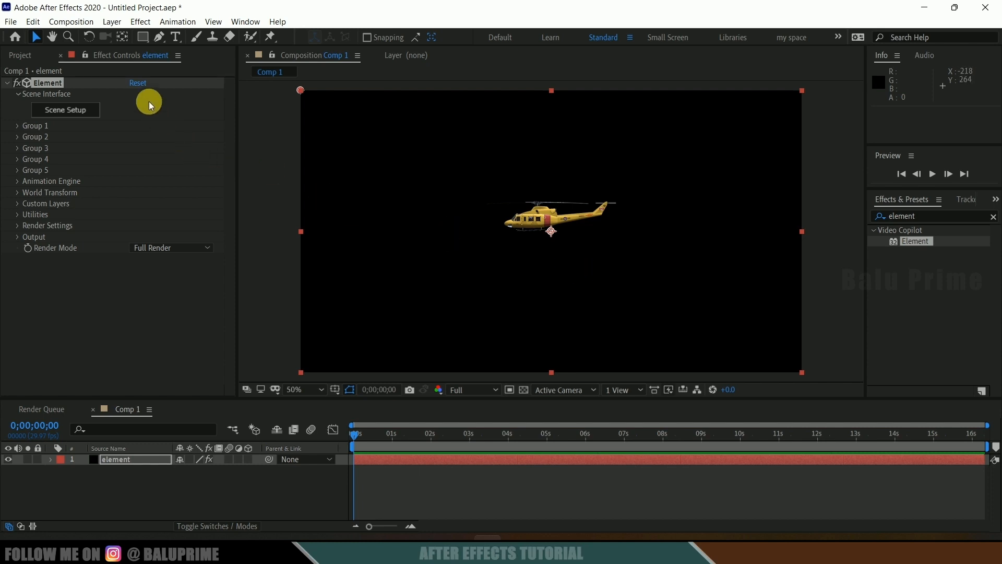
- Add a two-node camera to the composition with the 35mm preset
click(111, 22)
mouse_move(131, 36)
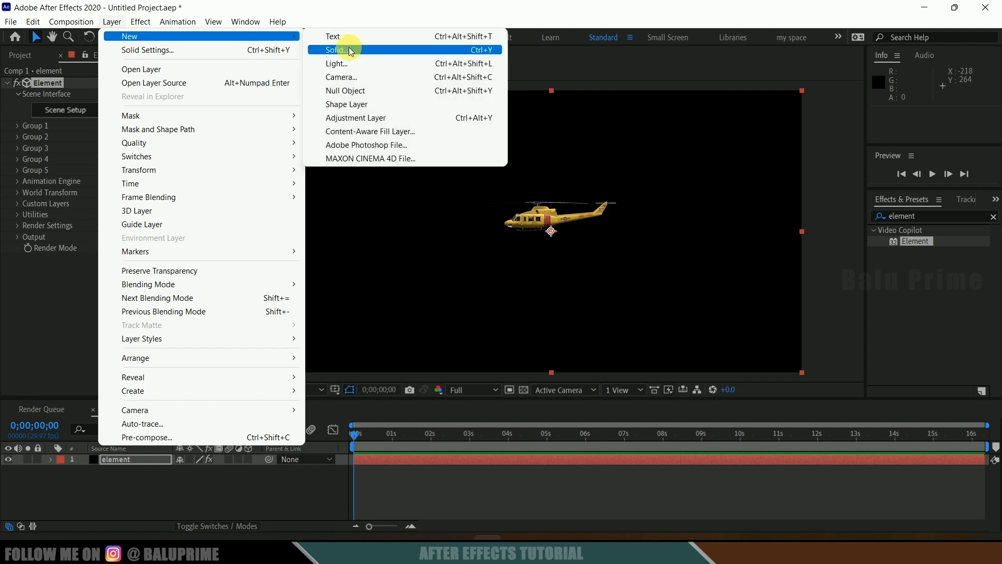
click(358, 80)
click(569, 173)
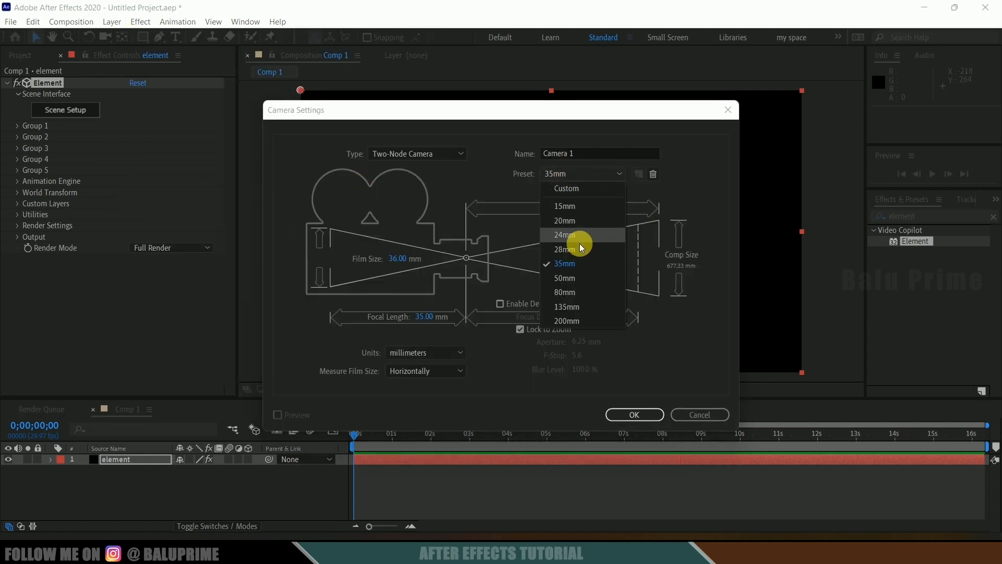
click(568, 266)
click(635, 412)
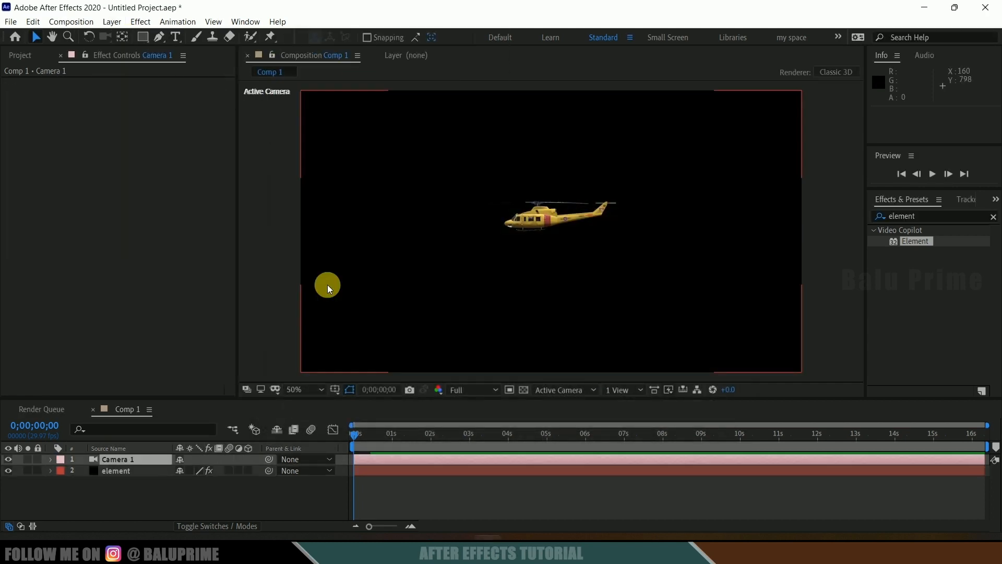
- Orbit, dolly and pan the camera to frame the helicopter close up from the front and slightly above
click(105, 38)
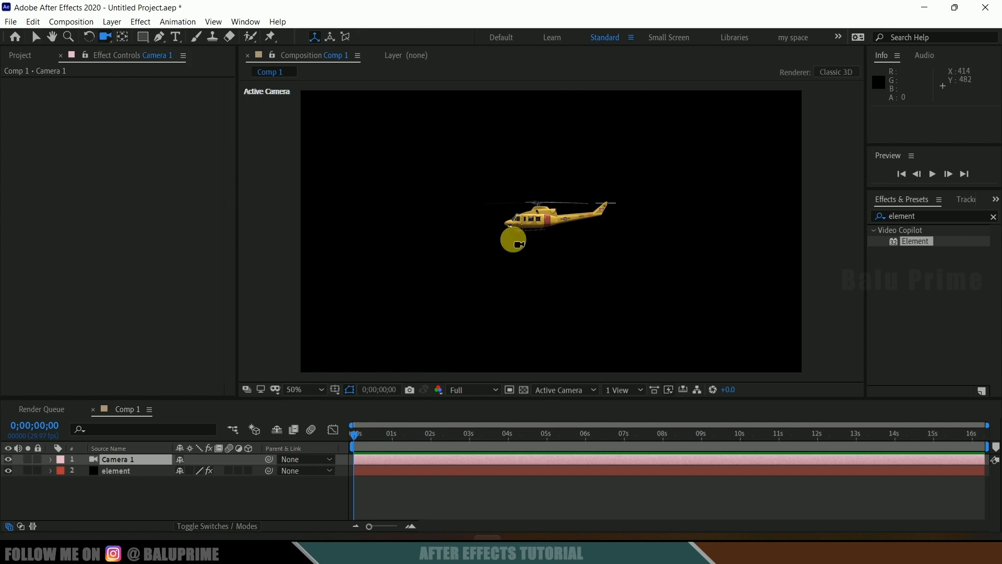
drag(506, 261, 527, 284)
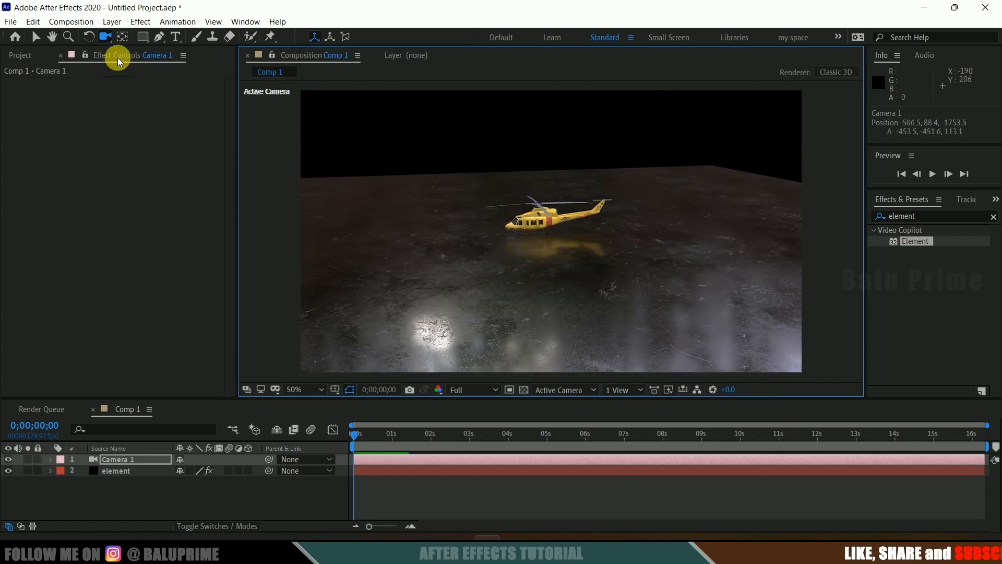
drag(107, 37, 150, 83)
drag(485, 233, 524, 206)
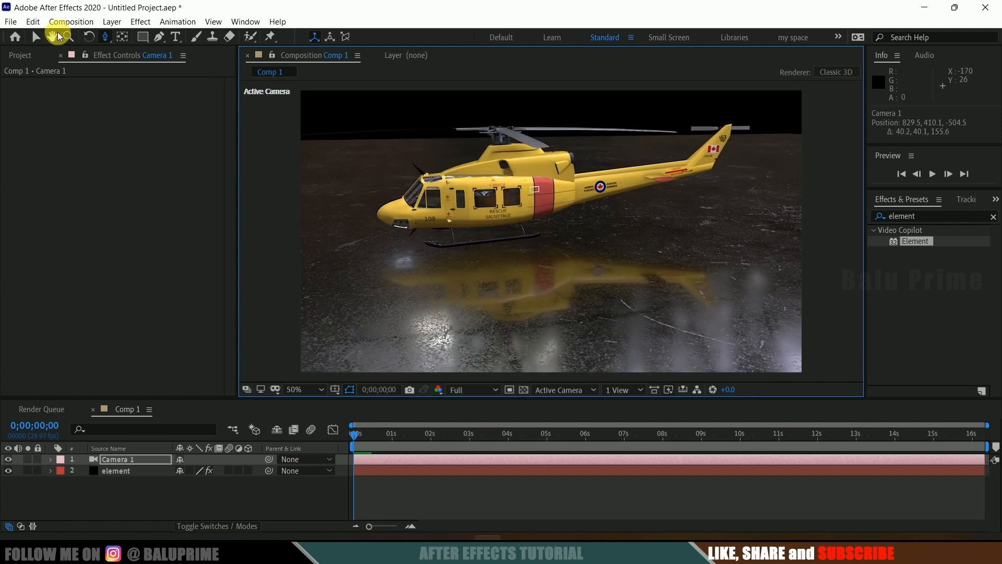
drag(105, 37, 151, 36)
drag(548, 298, 606, 270)
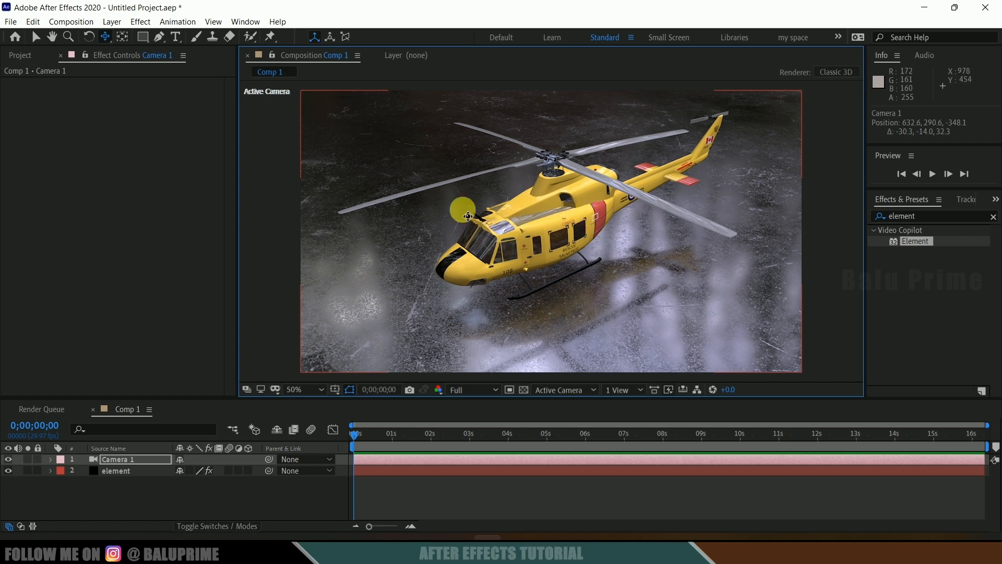
- Duplicate the 412 helicopter model twice in the scene setup and hide both extra copies
click(67, 110)
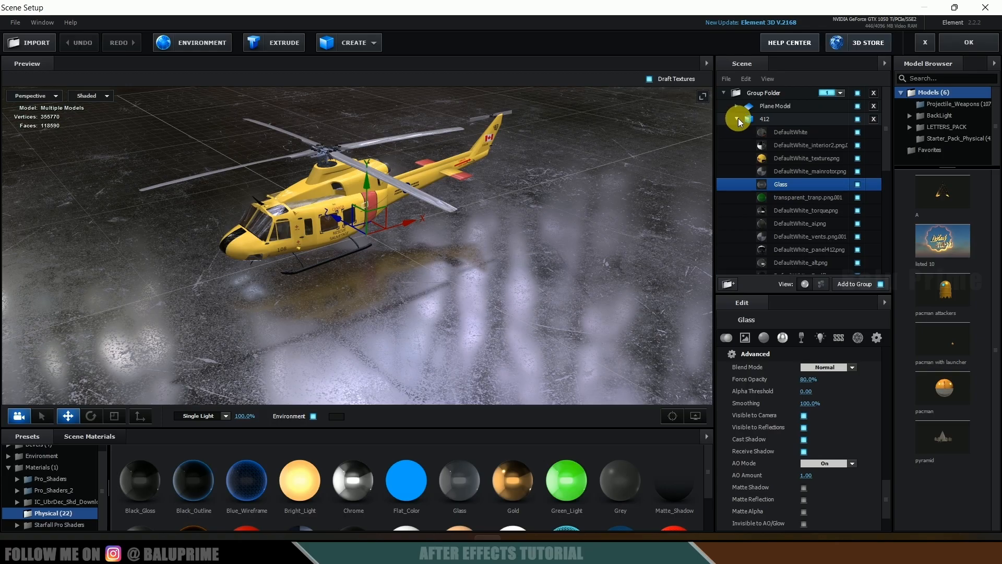
click(738, 119)
click(759, 120)
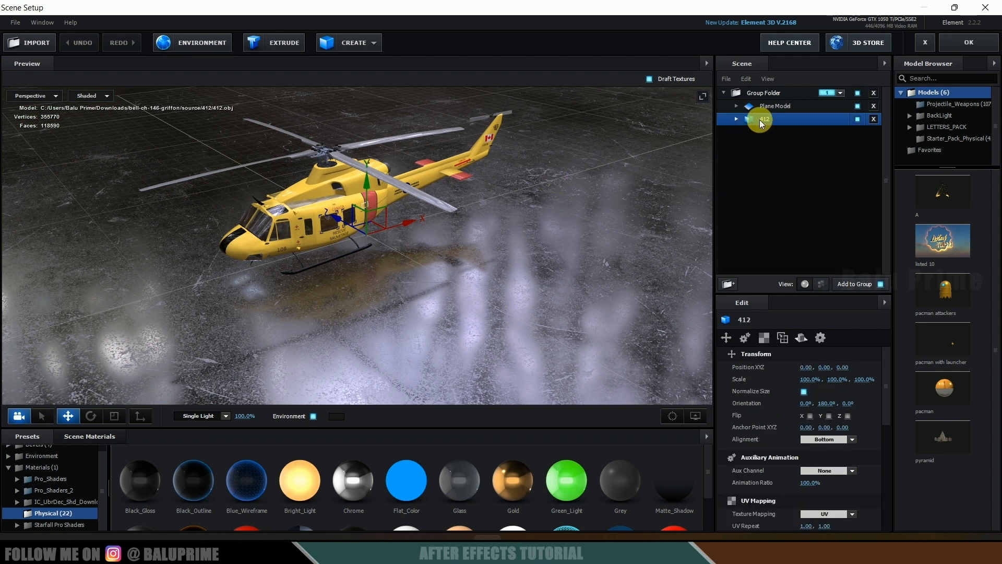
right_click(763, 120)
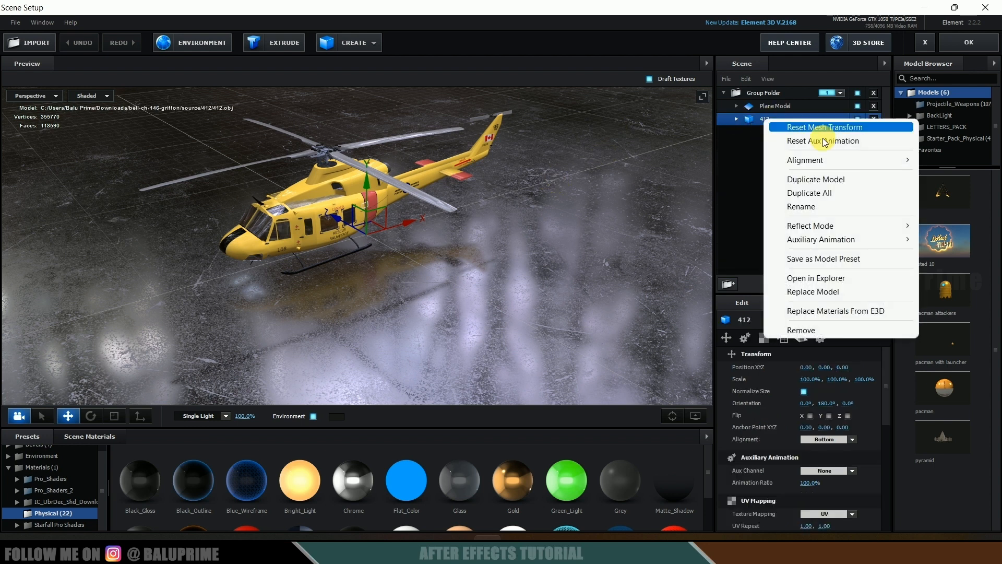
click(810, 179)
right_click(777, 131)
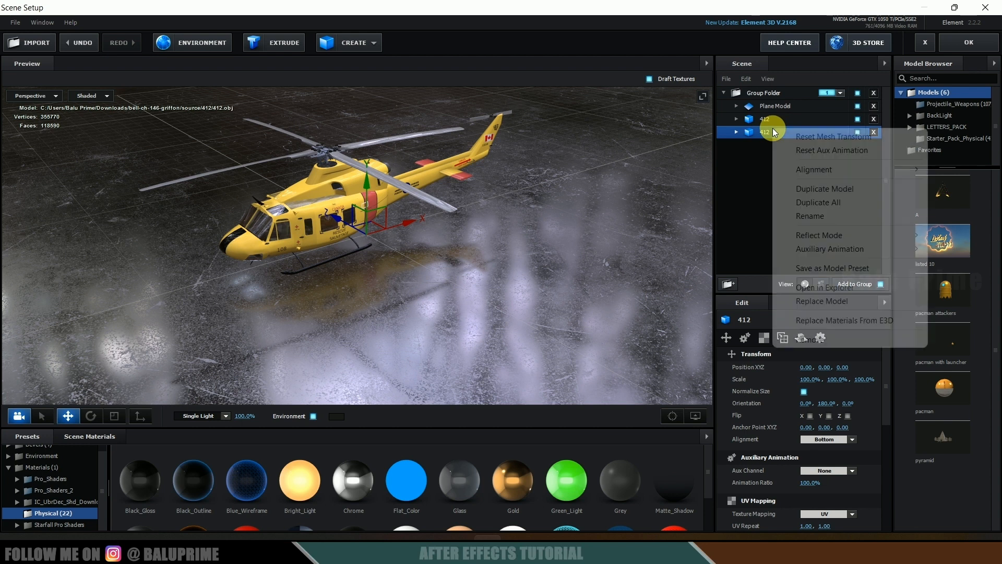
click(828, 187)
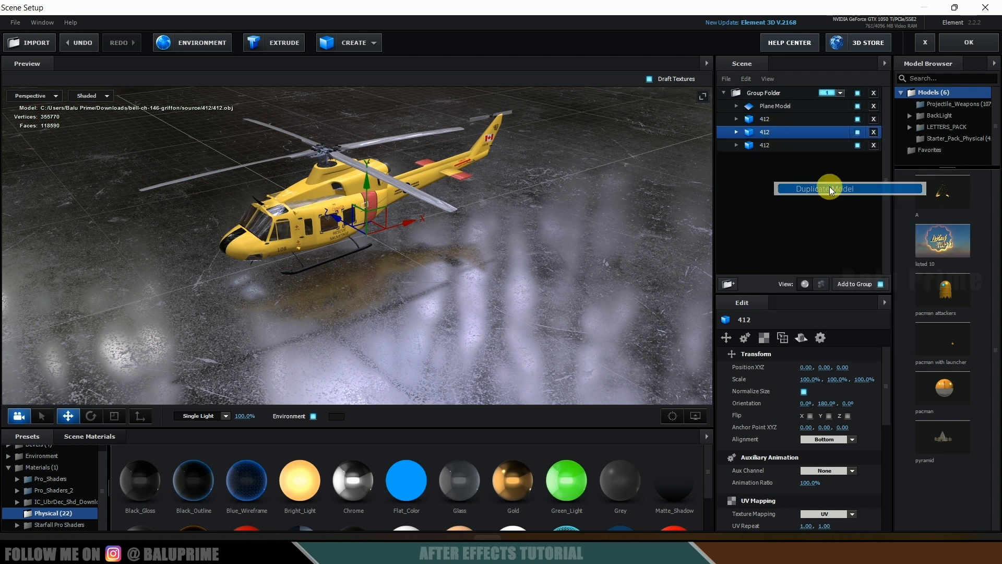
click(772, 119)
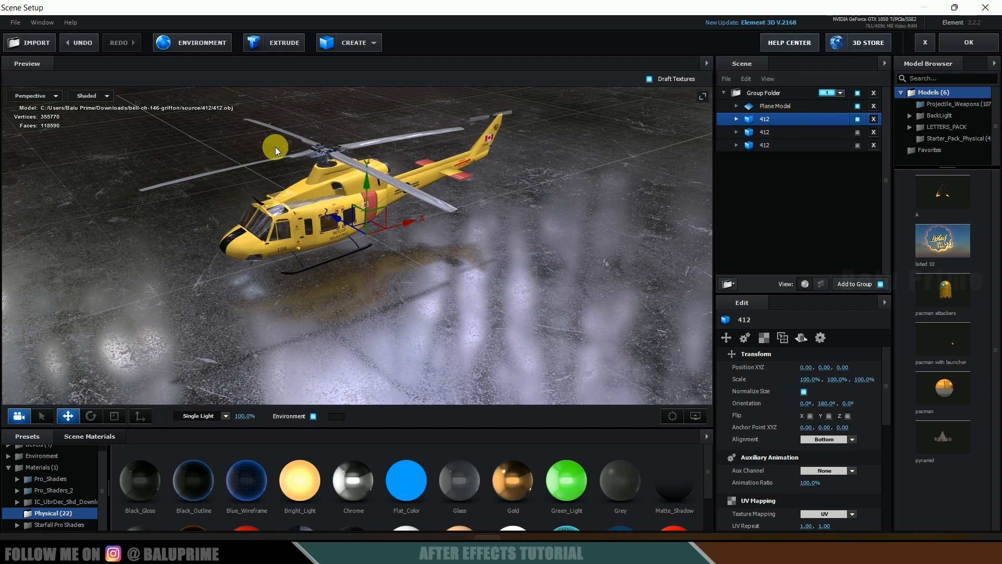
- Turn off every material of the first 412 model except DefaultWhite_mainrotor.png, leaving only the main rotor shown
click(338, 155)
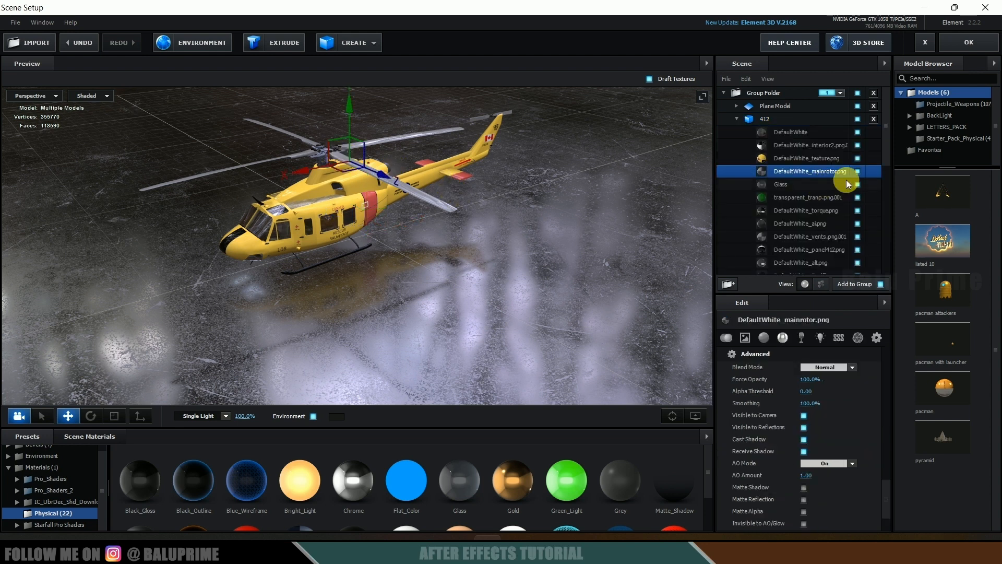
click(859, 170)
click(859, 170)
click(859, 170)
click(859, 170)
click(858, 132)
click(858, 145)
click(859, 158)
drag(859, 186, 857, 263)
scroll(829, 234, down, 3)
scroll(829, 234, down, 4)
drag(857, 146, 857, 229)
scroll(835, 201, up, 4)
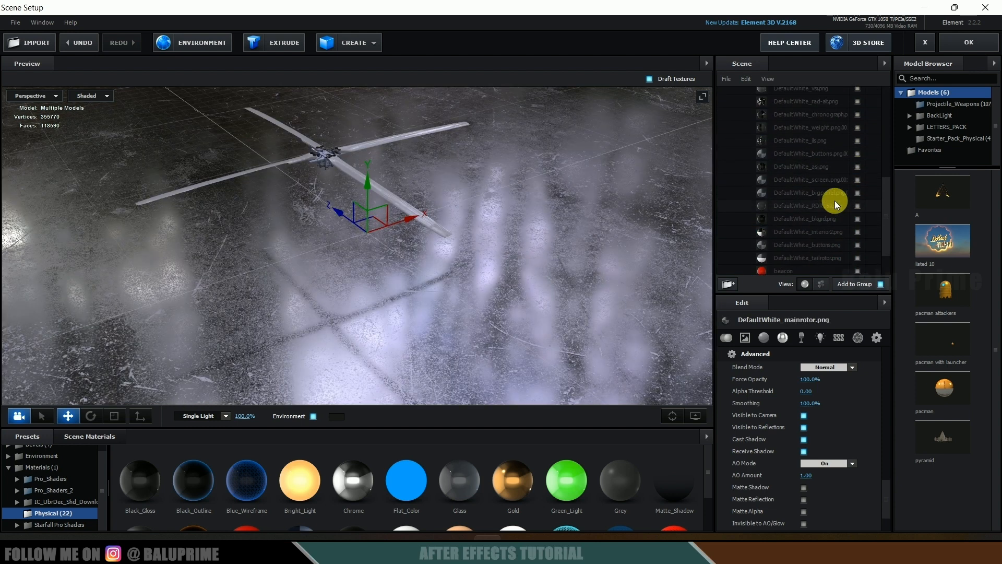
scroll(835, 200, up, 3)
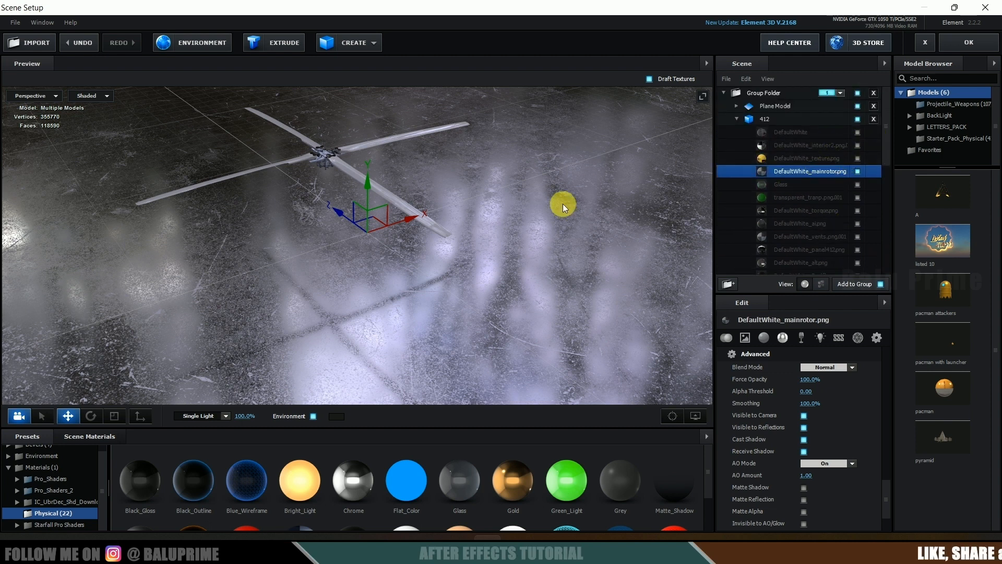
- In the Front view, move the first 412 model's anchor point up to about Y 0.44 and across to the rotor hub
drag(558, 212, 638, 208)
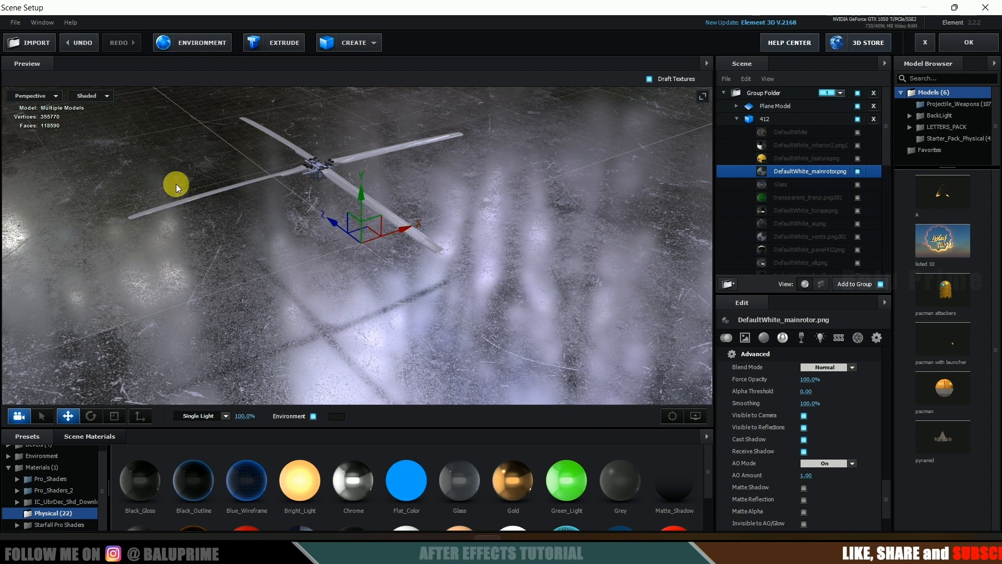
drag(419, 165, 449, 246)
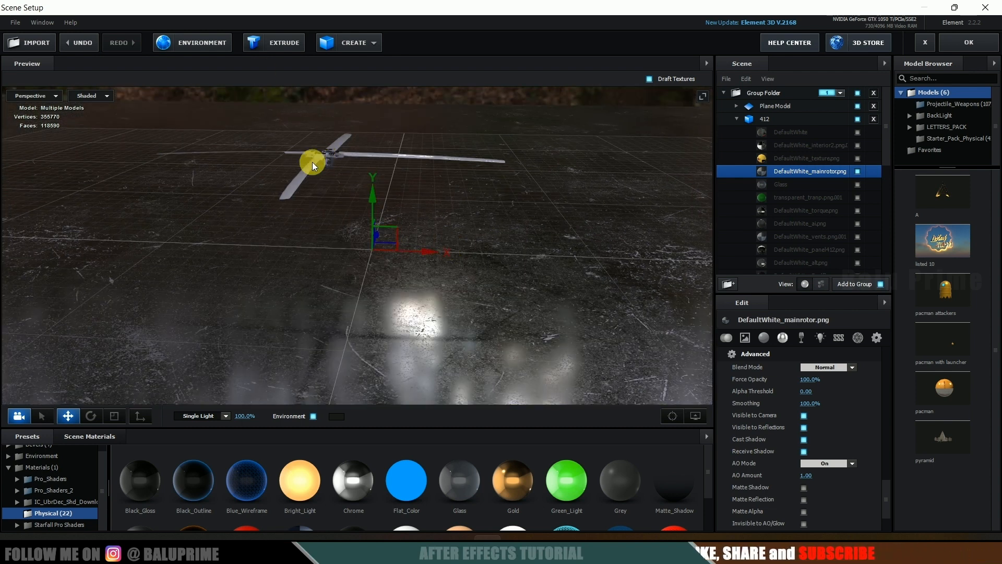
click(35, 96)
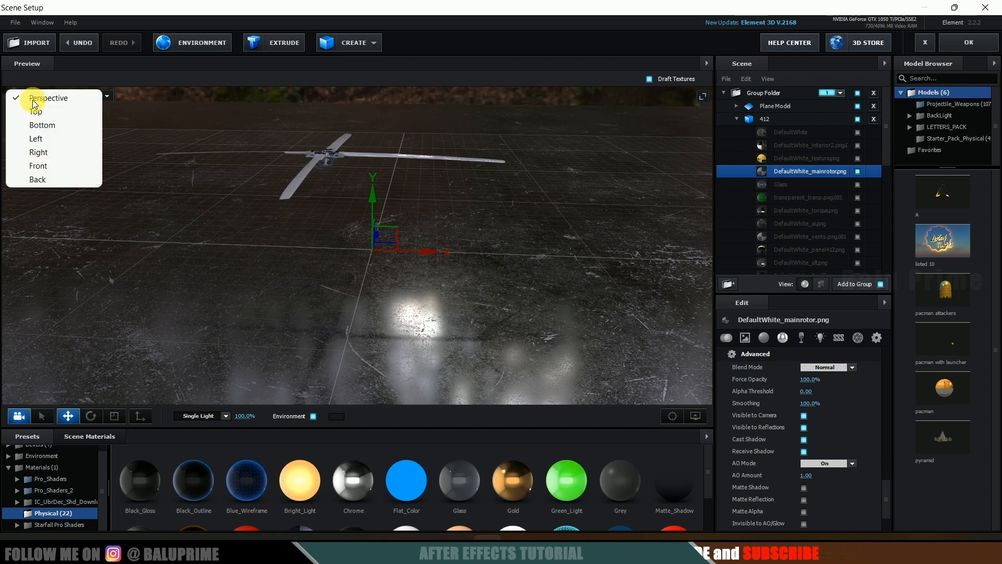
click(50, 166)
scroll(387, 206, up, 5)
drag(450, 156, 495, 224)
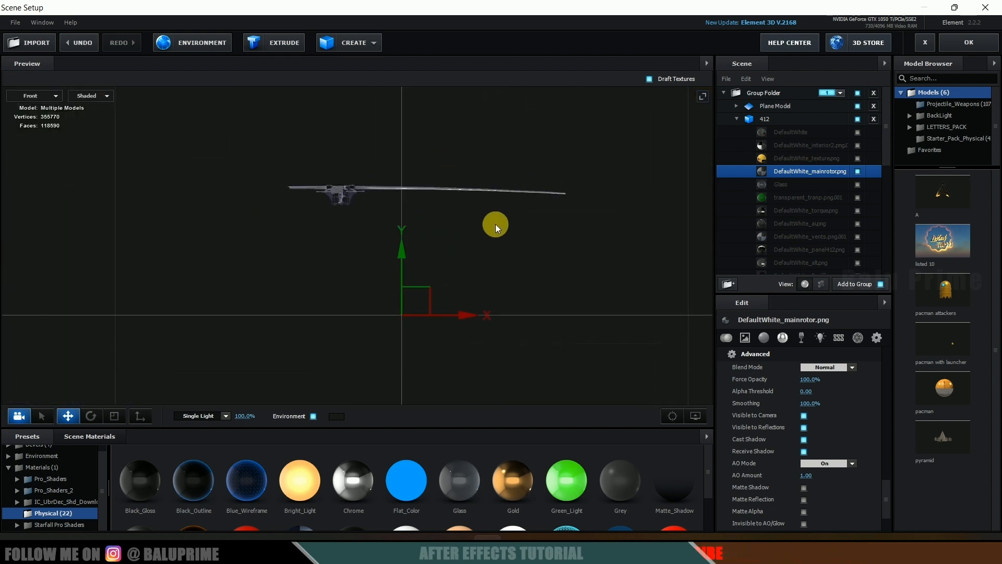
click(140, 417)
drag(403, 253, 401, 131)
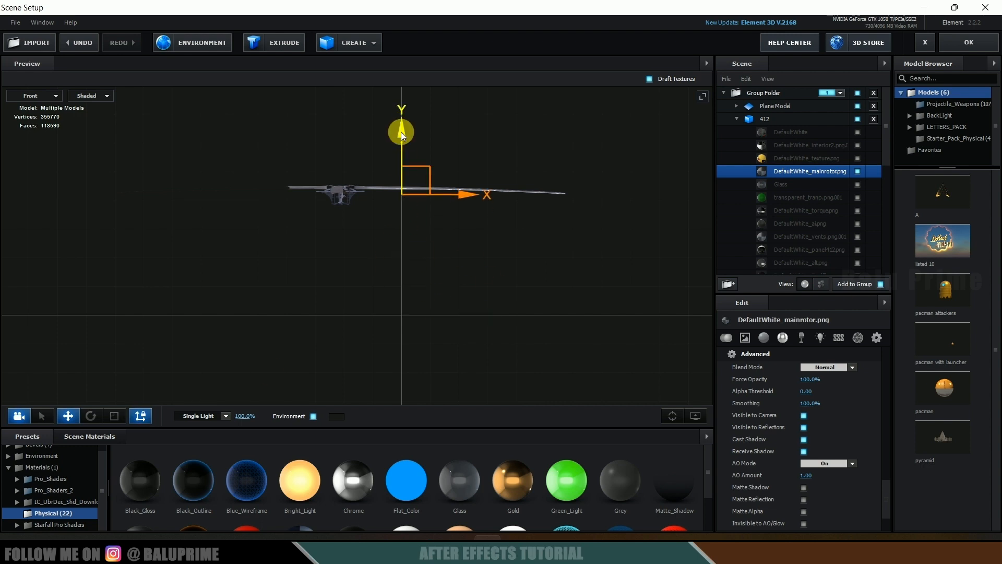
drag(484, 192, 411, 195)
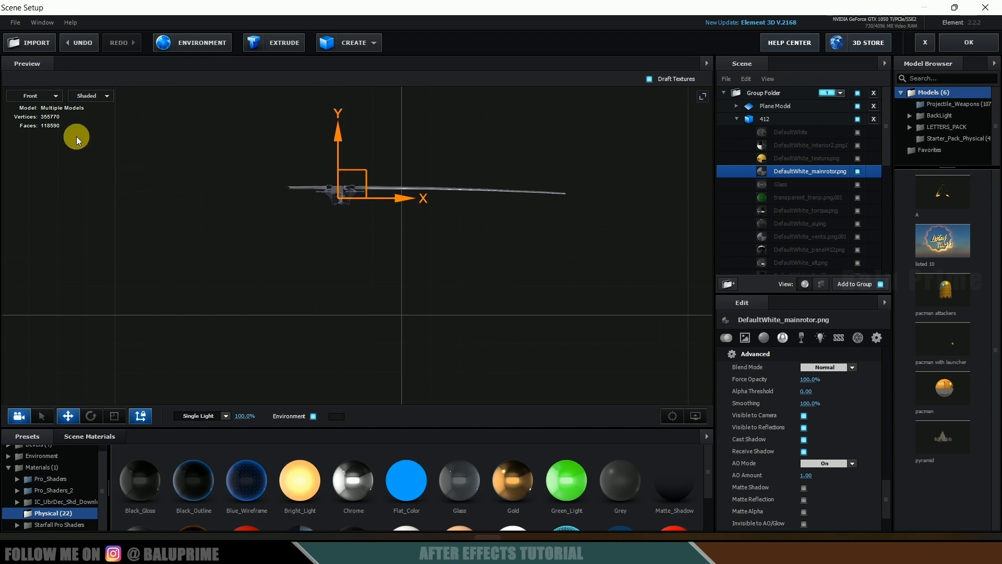
- Fine-tune the anchor point to the rotor hub's centre in the Top view, at about X 0.21, and return to the Perspective view
click(43, 93)
click(45, 112)
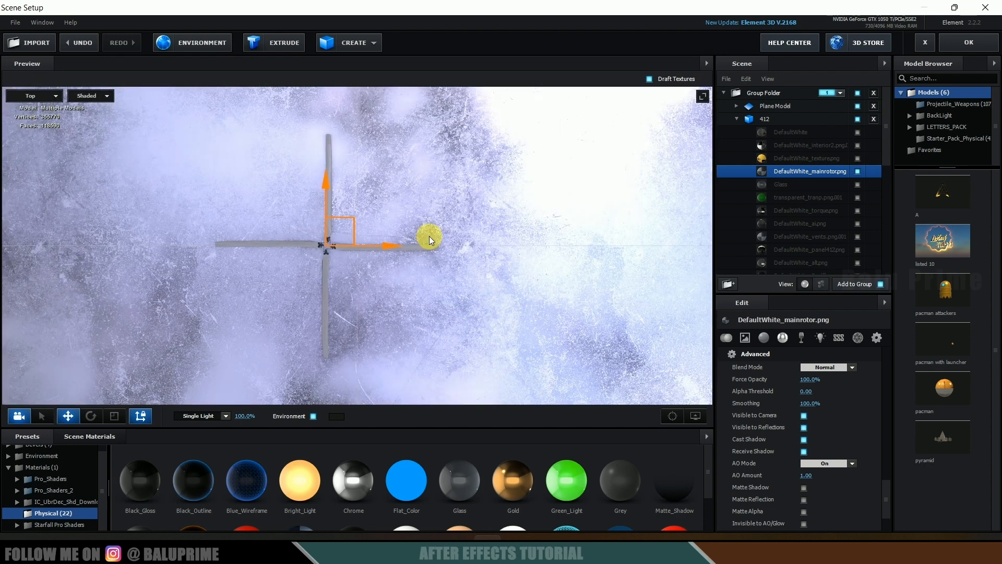
scroll(428, 288, up, 5)
scroll(451, 192, down, 5)
scroll(275, 202, up, 6)
scroll(273, 208, down, 3)
drag(229, 210, 259, 205)
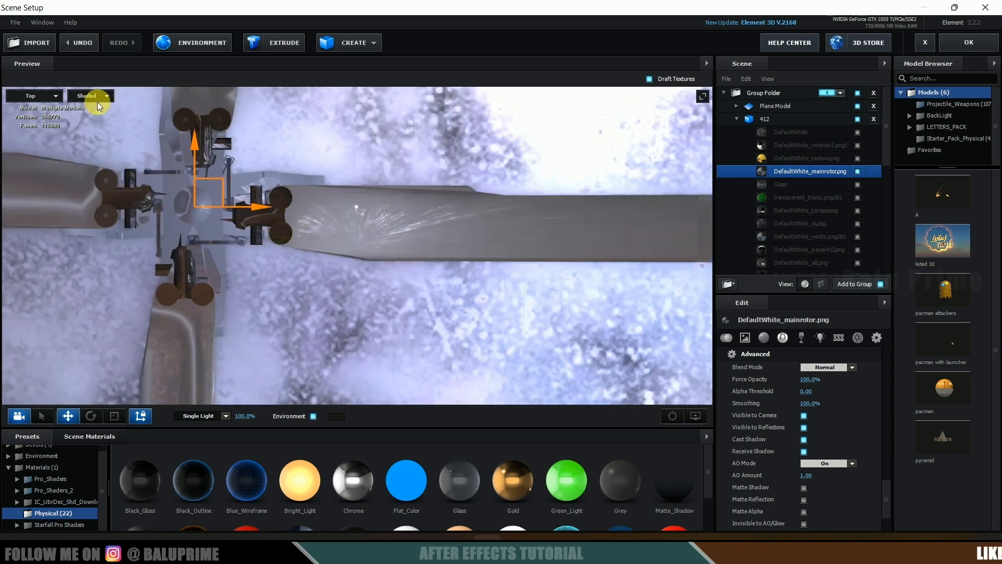
click(40, 96)
click(43, 98)
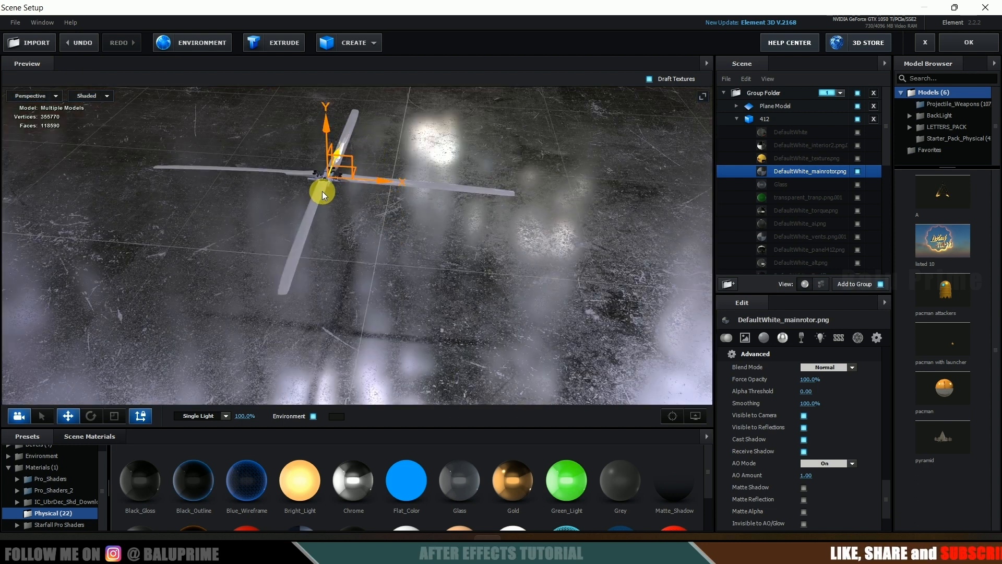
click(141, 415)
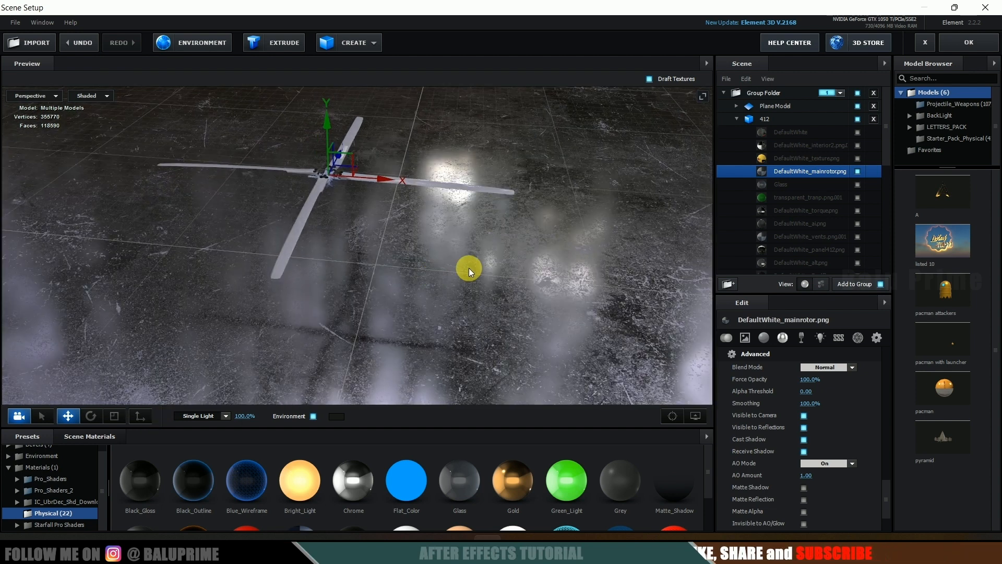
- Rename the first 412 model as "main rotor" and hide it in the scene
click(765, 120)
double_click(792, 118)
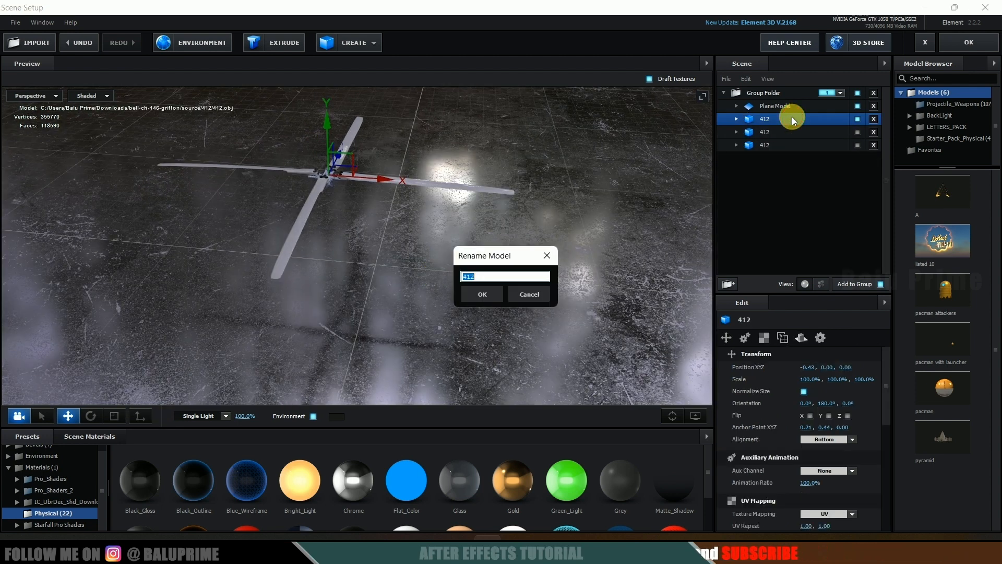
text(main rotor)
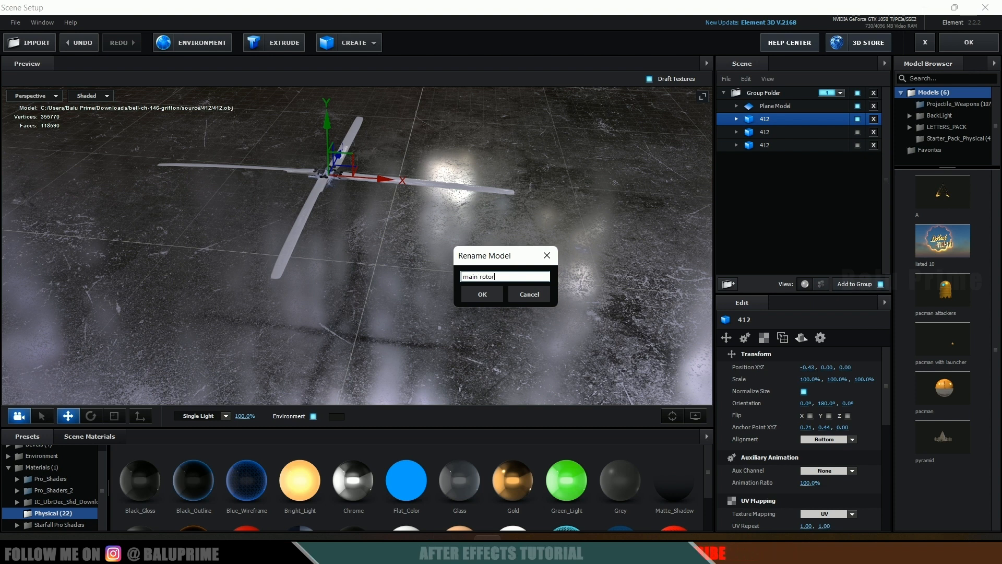
key(Return)
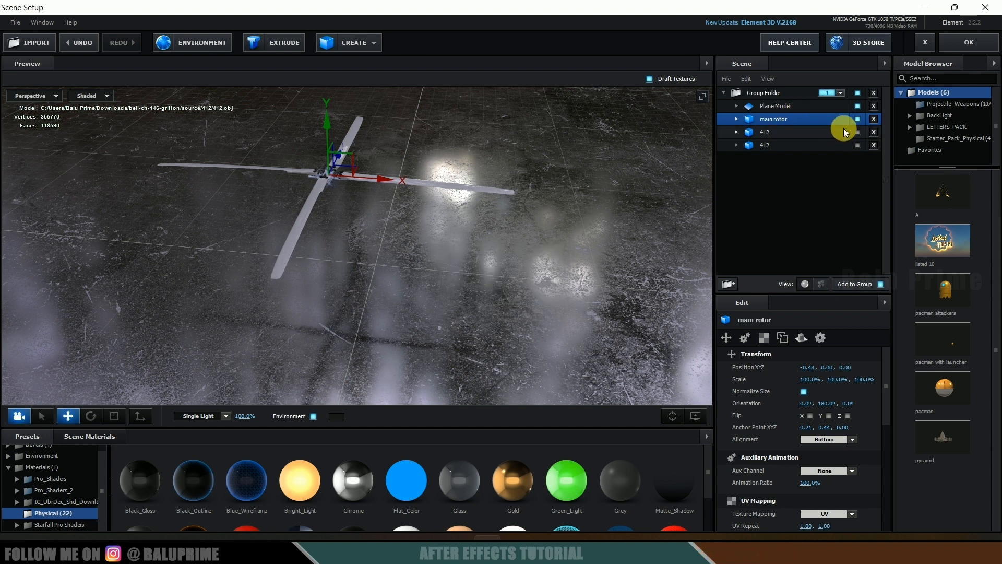
click(857, 119)
- Show the second 412 model and turn off all its materials except DefaultWhite_tailrotor.png, leaving only the tail rotor
click(818, 130)
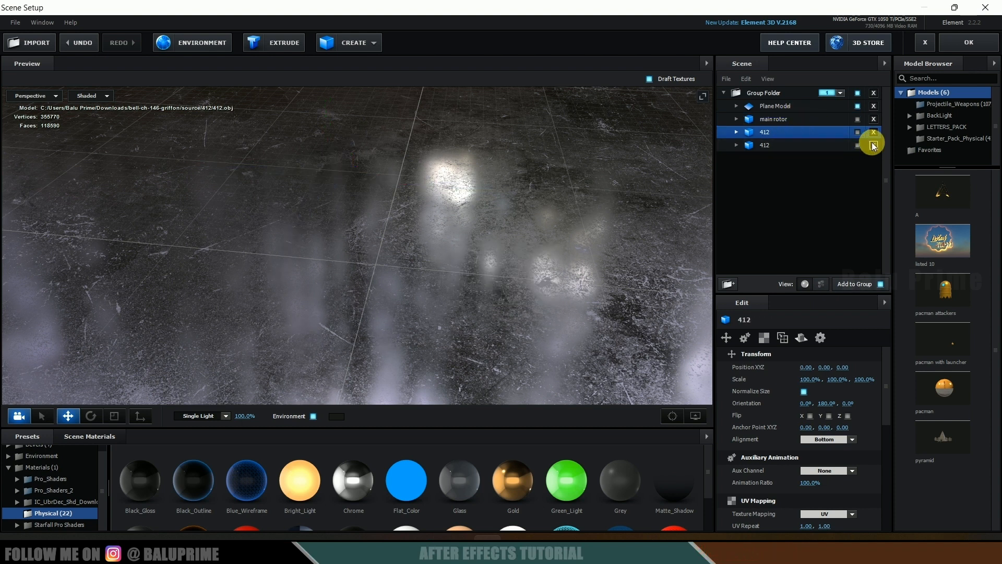
click(857, 132)
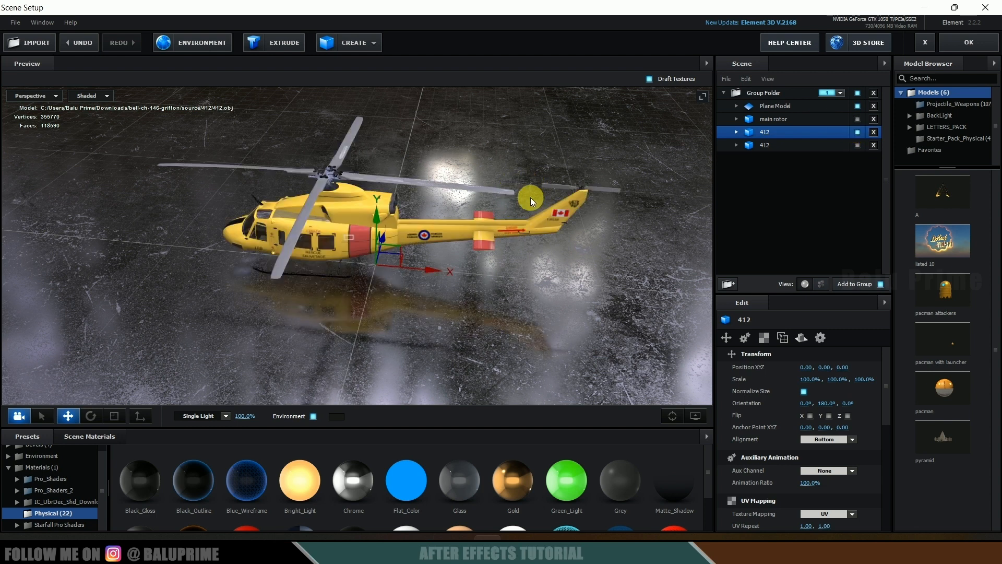
click(610, 190)
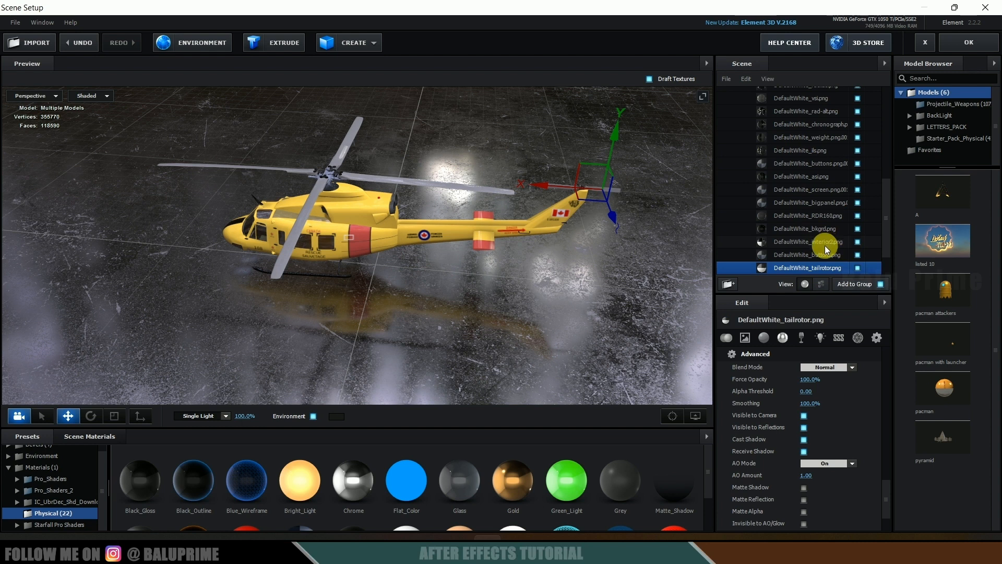
scroll(794, 240, down, 1)
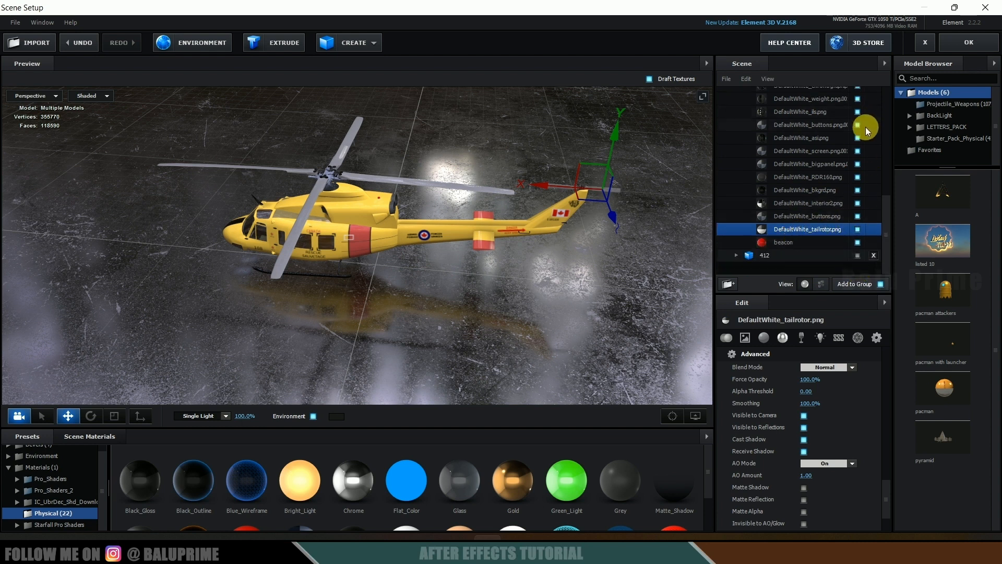
click(805, 242)
click(857, 242)
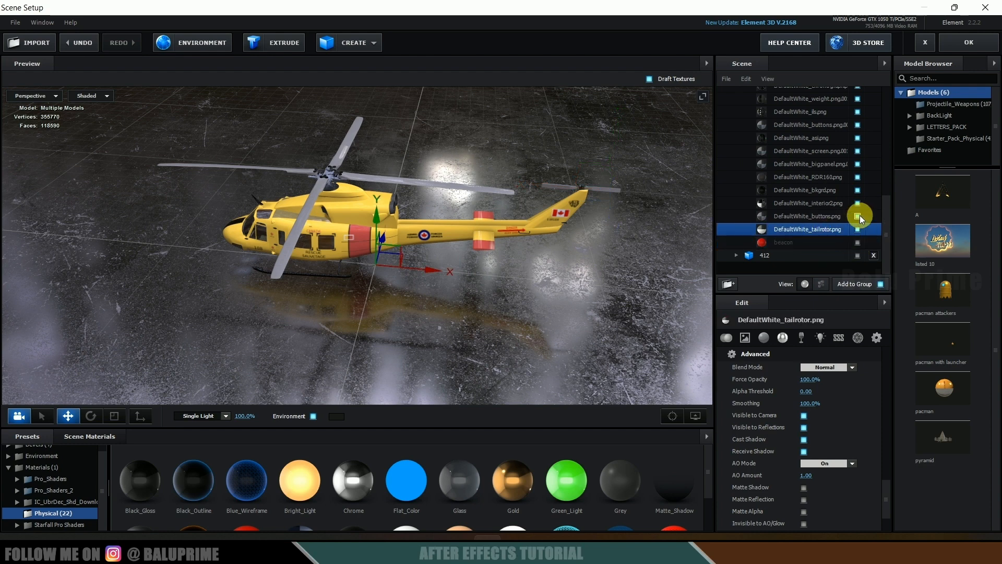
scroll(867, 182, up, 3)
click(858, 143)
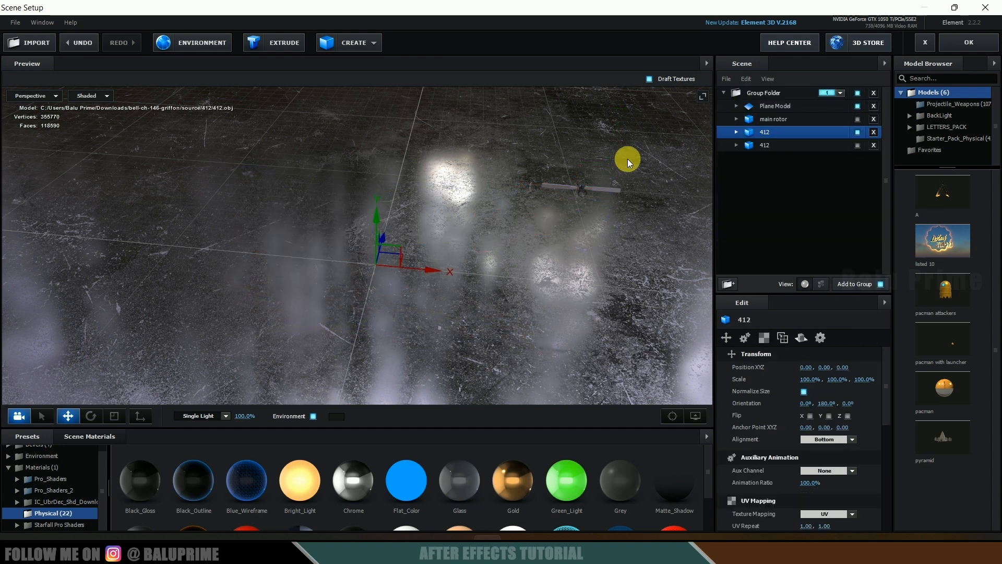
- In the Front view, move the second 412 model's anchor point to the tail rotor hub, at about X -0.84, Y 0.43
drag(618, 192, 487, 195)
mouse_move(516, 243)
mouse_down()
mouse_move(530, 221)
mouse_move(497, 179)
mouse_move(510, 221)
mouse_move(501, 229)
mouse_up()
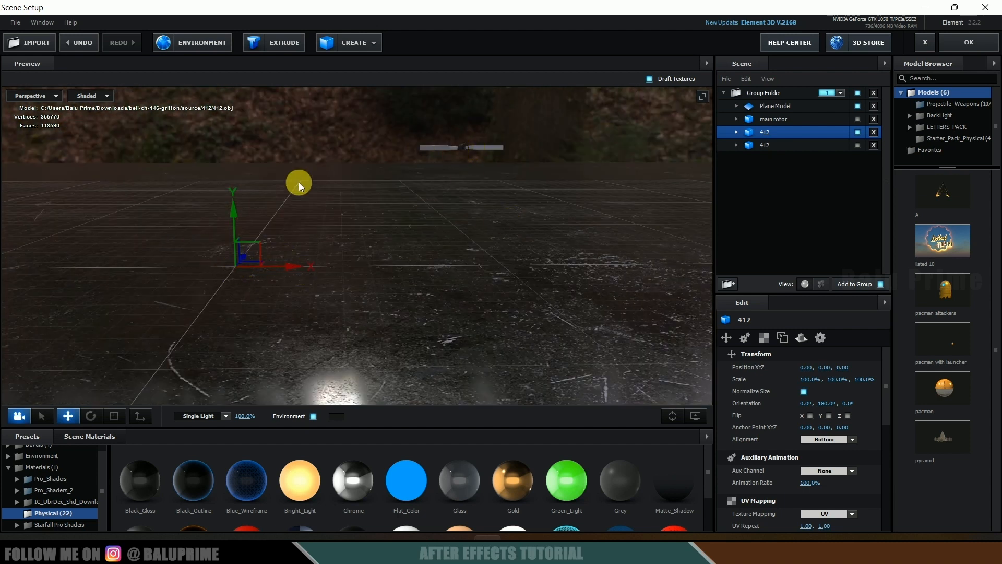
click(138, 416)
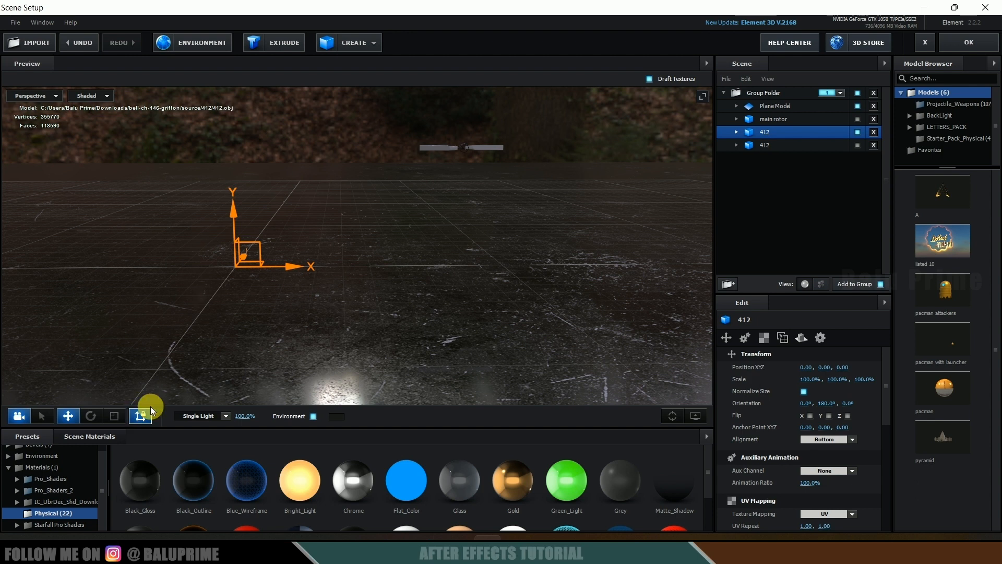
click(33, 97)
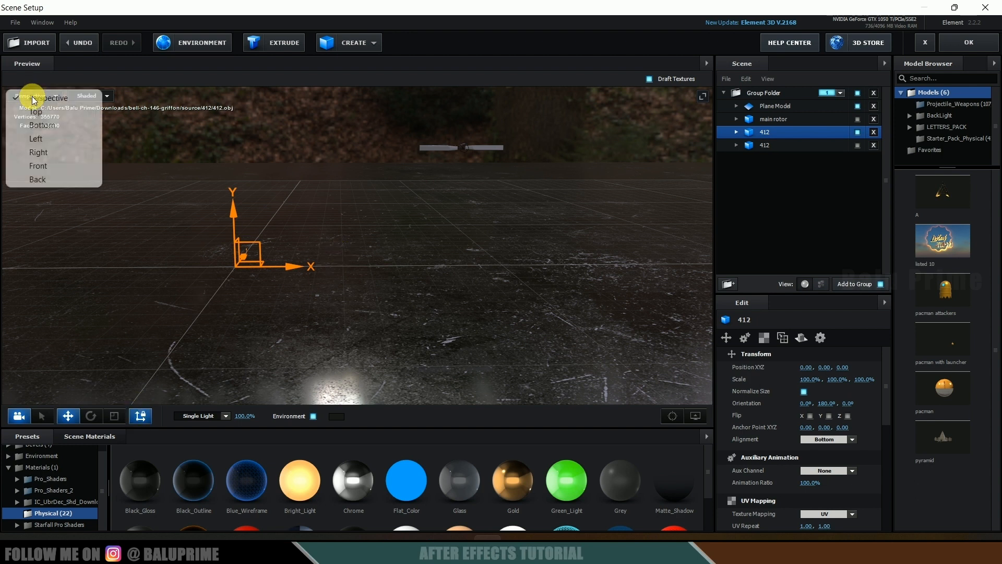
click(42, 152)
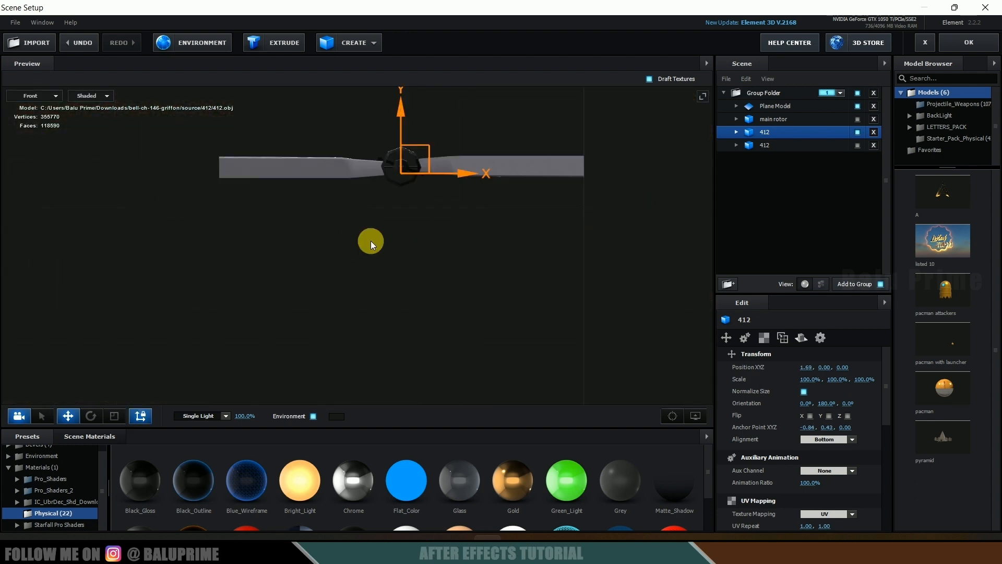
- Fine-tune the tail rotor's anchor point in the Top view to about Y 0.44, Z -0.01, and return to the Perspective view
click(27, 96)
click(31, 108)
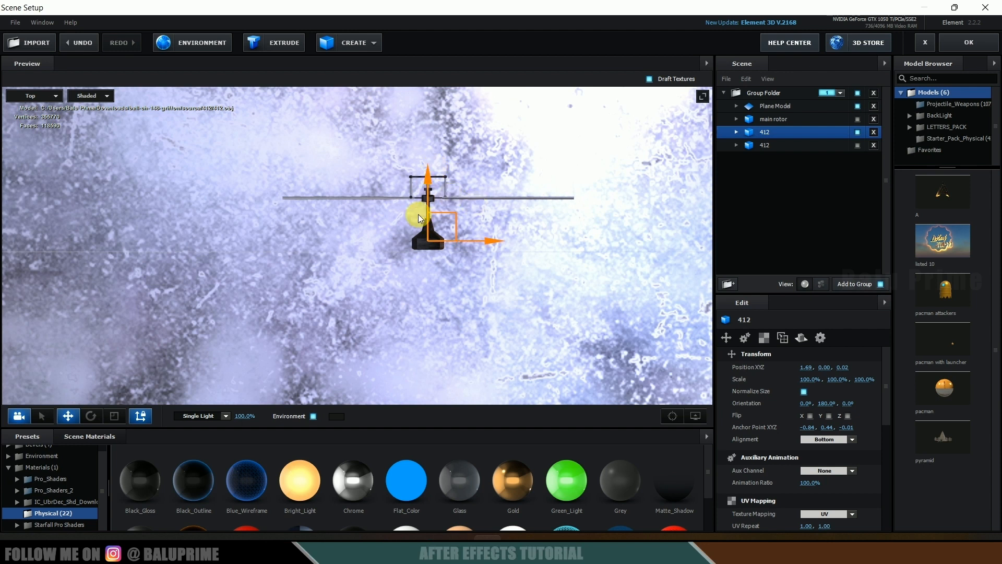
click(14, 96)
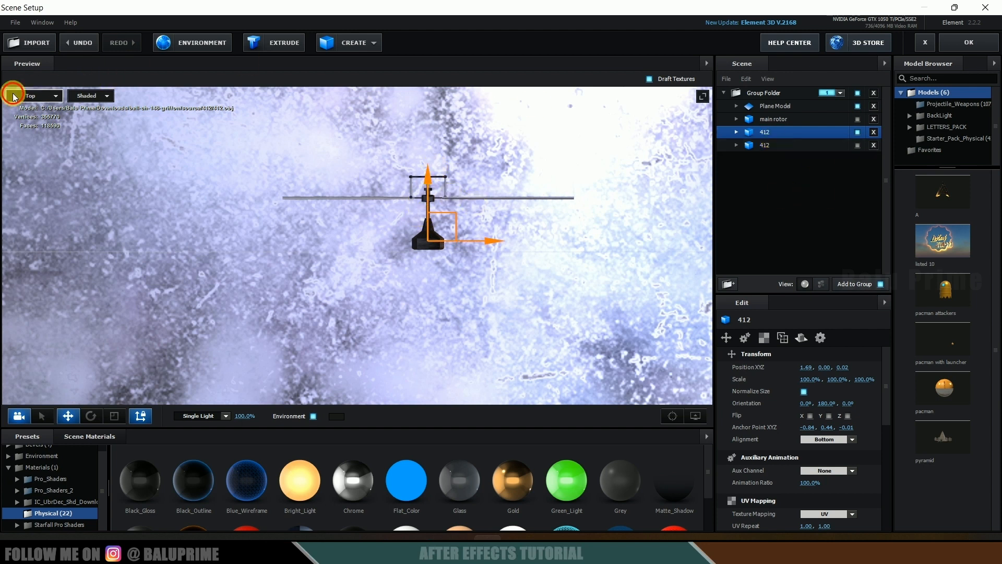
click(29, 108)
click(18, 94)
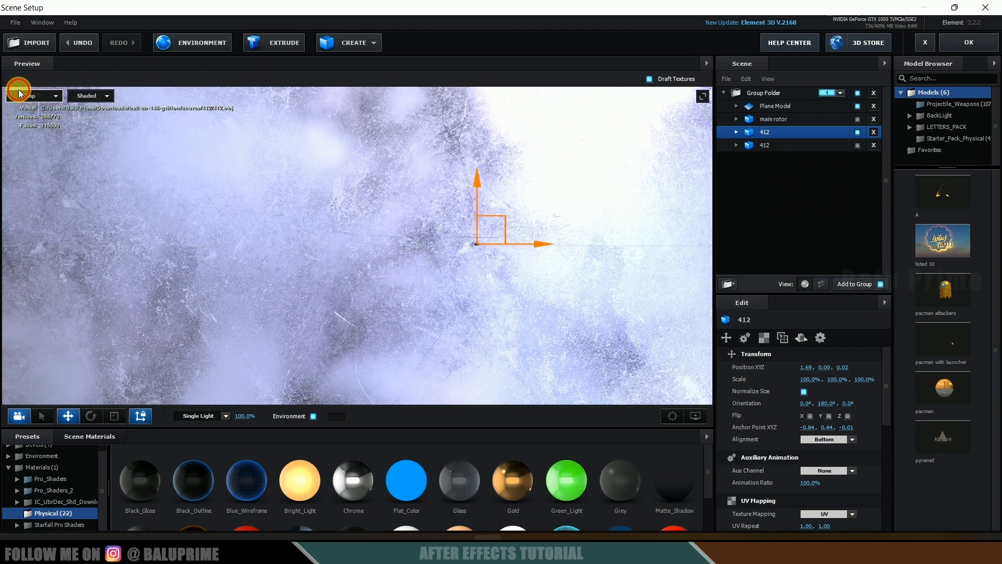
click(31, 95)
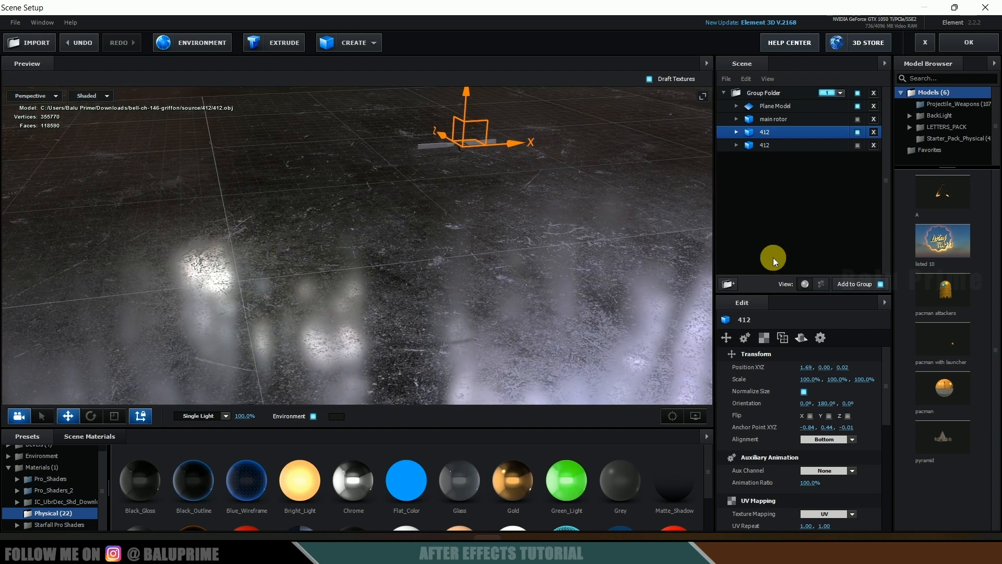
- Rename the second 412 model as "tail rotor" and hide it in the scene
double_click(767, 132)
text(t)
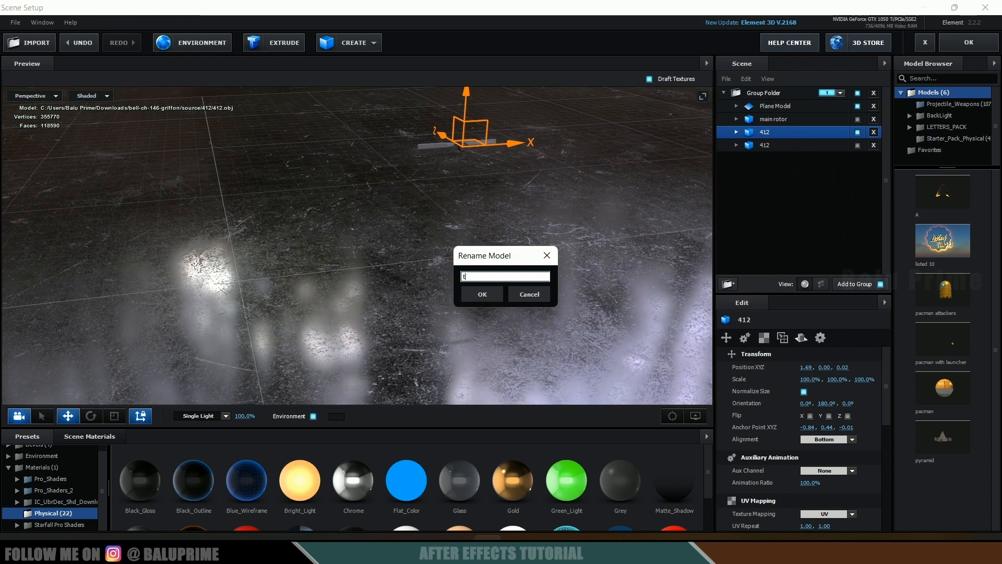
text(ail rotor)
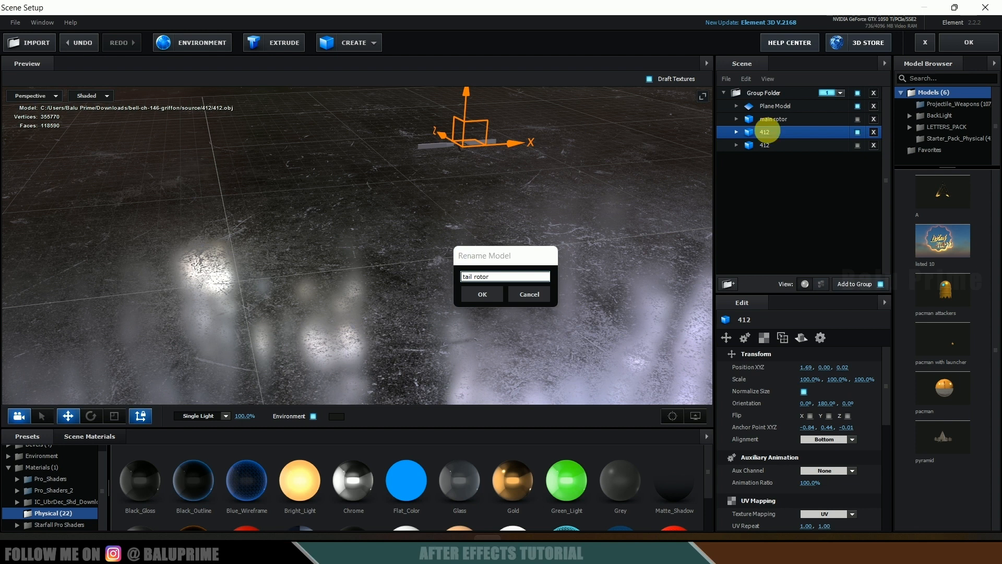
key(Return)
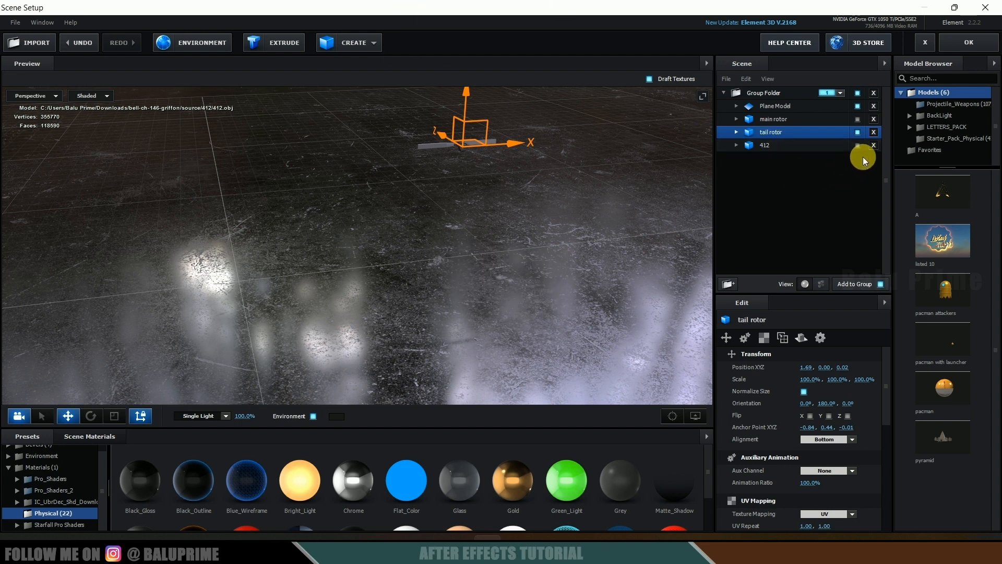
click(857, 133)
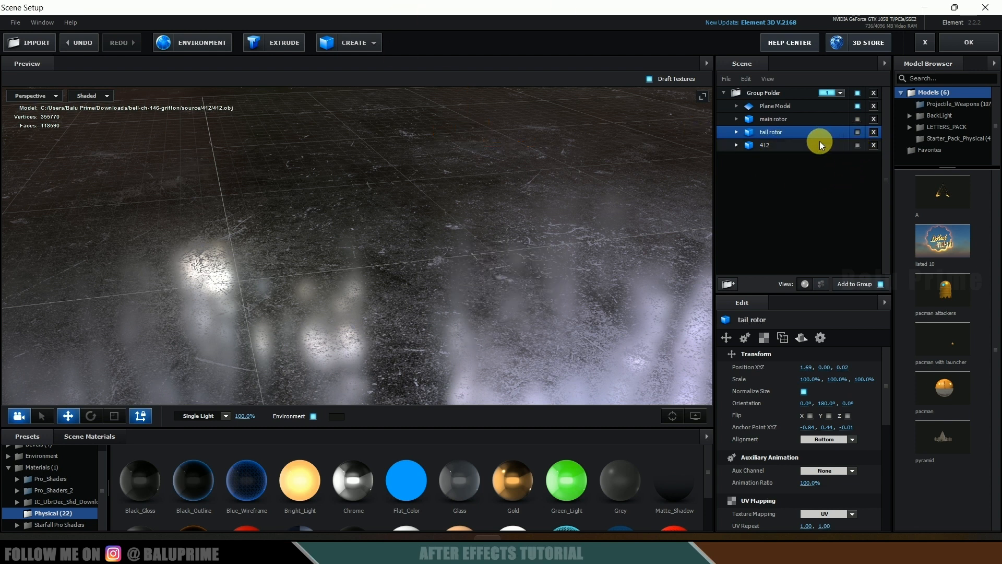
- Show the last 412 model and turn off its main rotor and tail rotor materials, leaving only the helicopter body
click(817, 144)
click(857, 145)
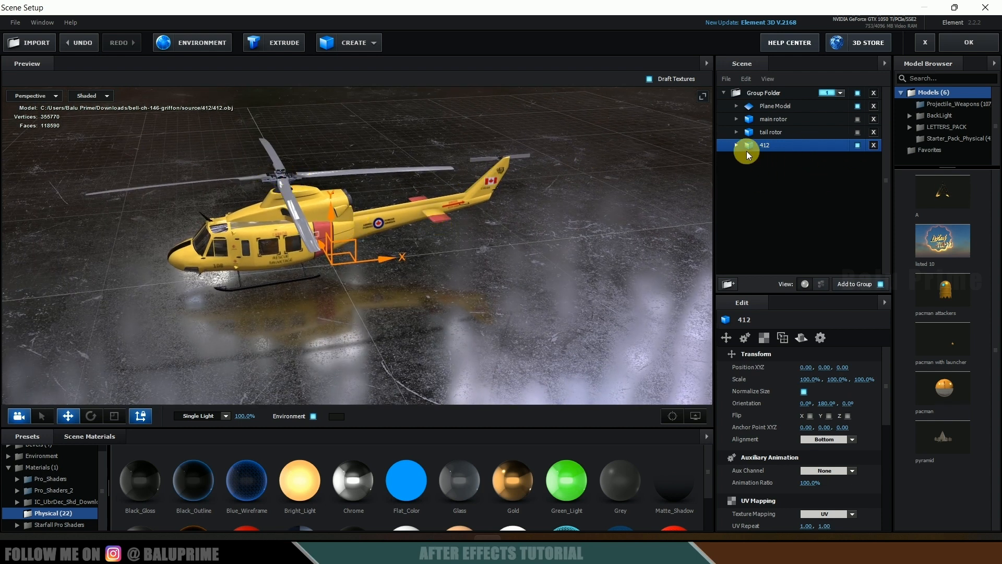
click(273, 155)
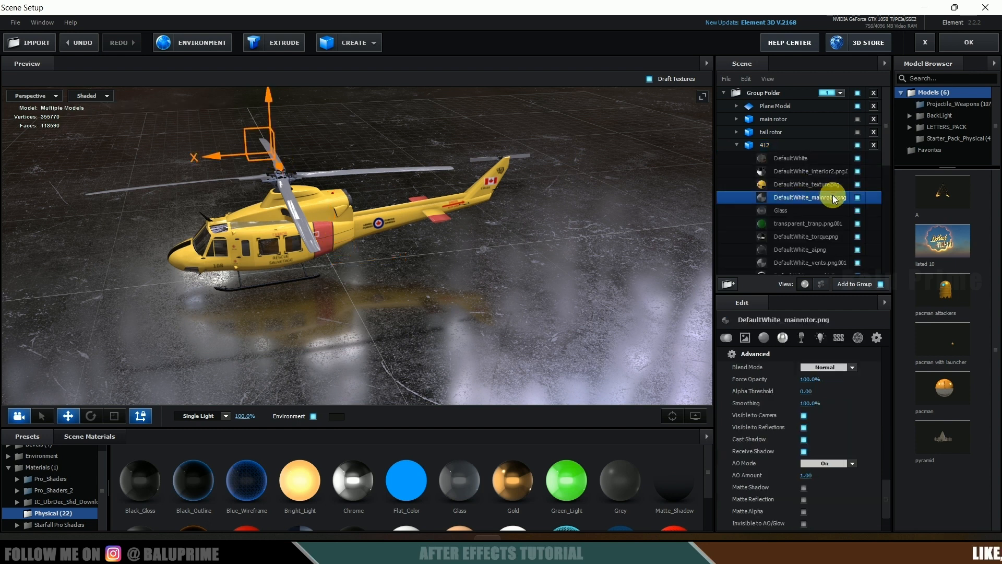
click(857, 198)
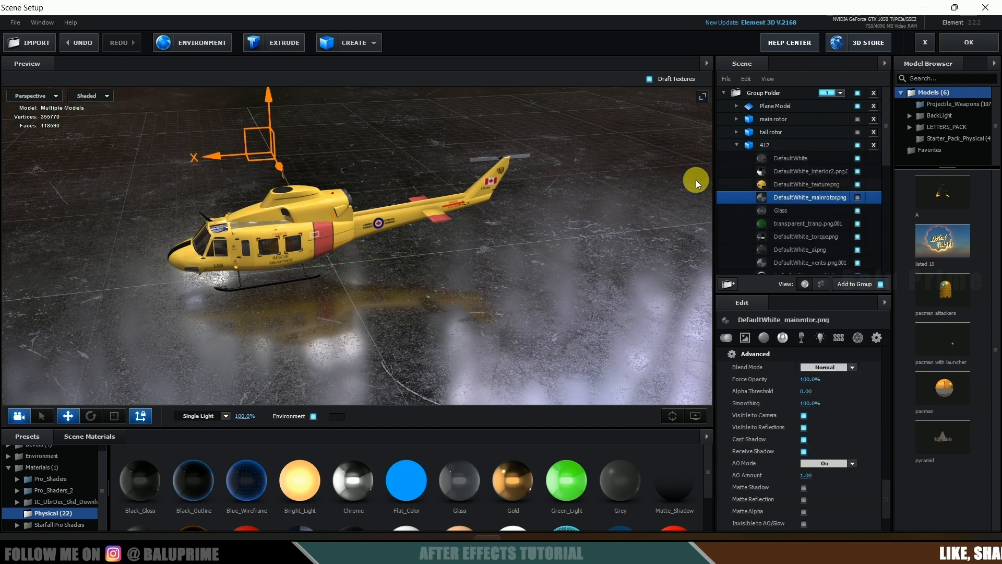
click(490, 157)
scroll(812, 228, up, 5)
- Rename the last 412 model as "main body" and show the tail rotor and main rotor models again
click(734, 144)
double_click(788, 149)
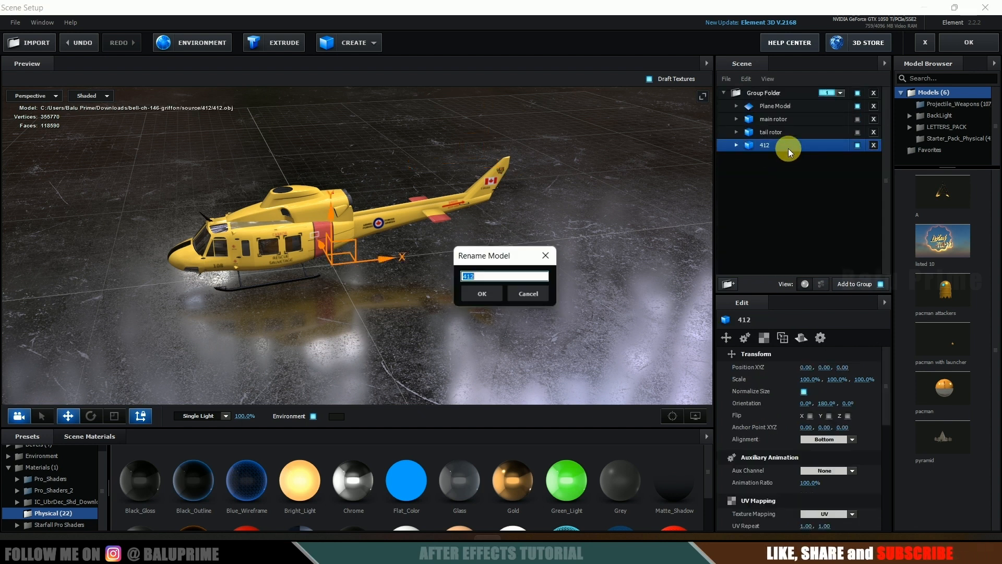
text(main body)
key(Return)
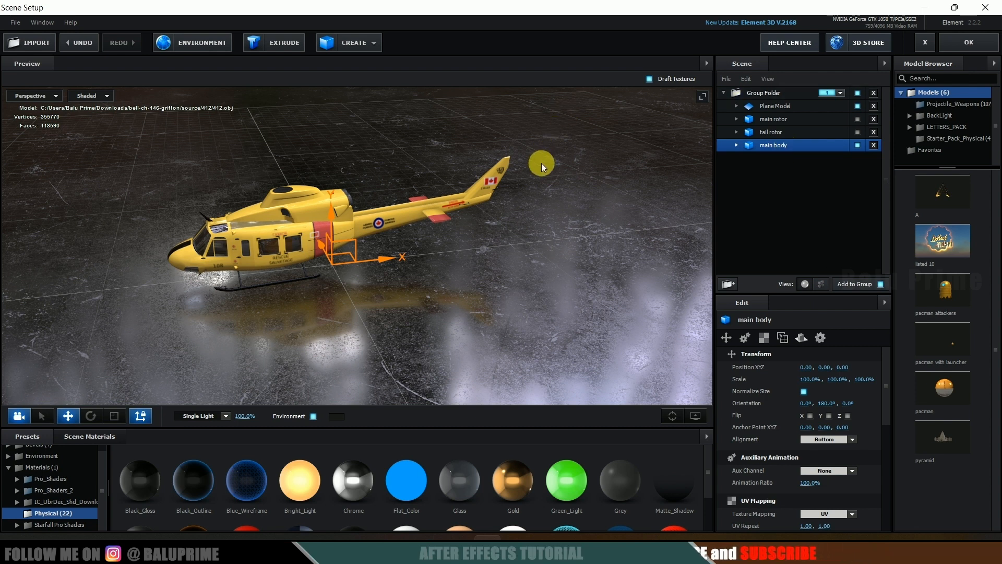
click(857, 131)
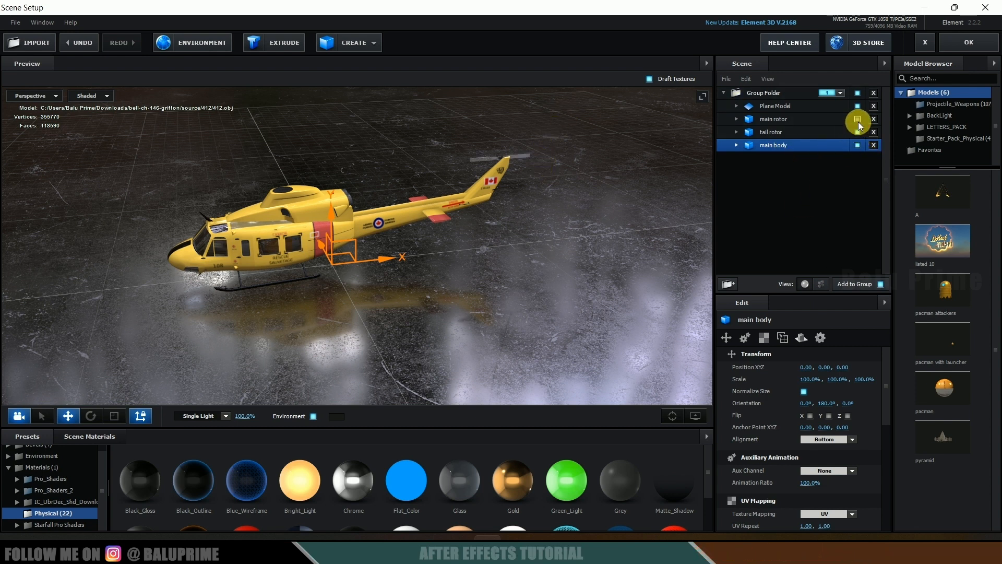
click(857, 120)
- Assign the main rotor model to auxiliary animation Channel 1
click(775, 121)
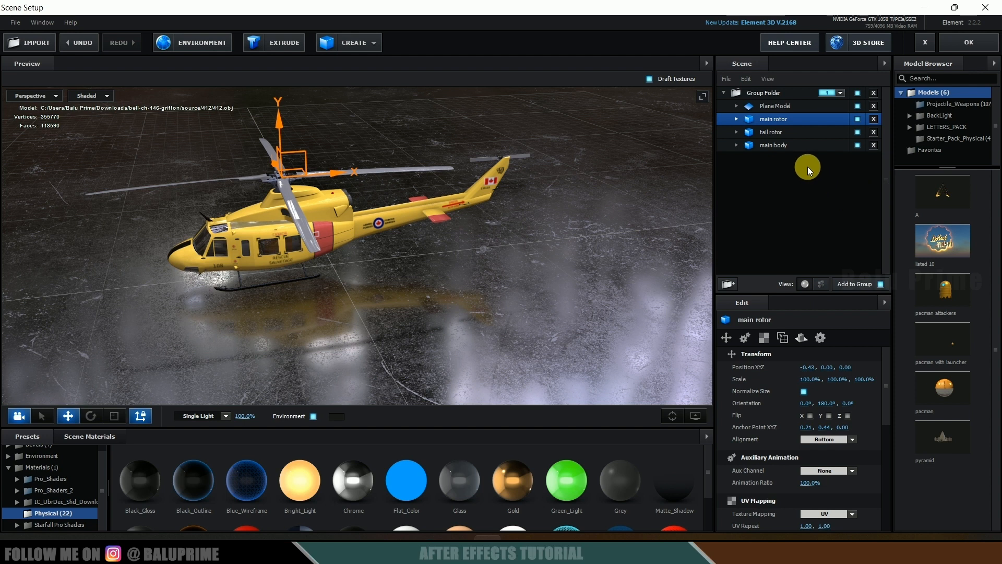
right_click(786, 120)
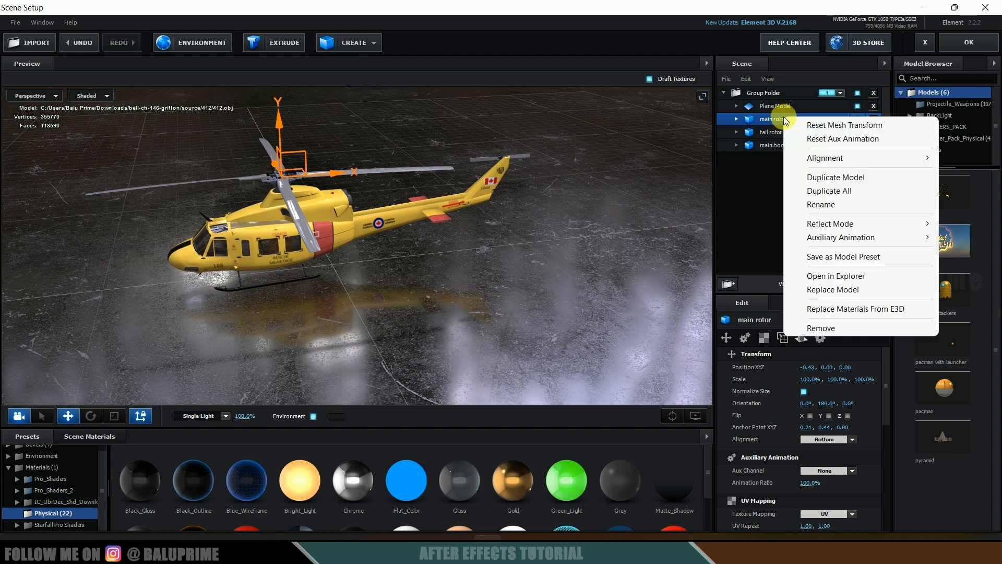
mouse_move(786, 237)
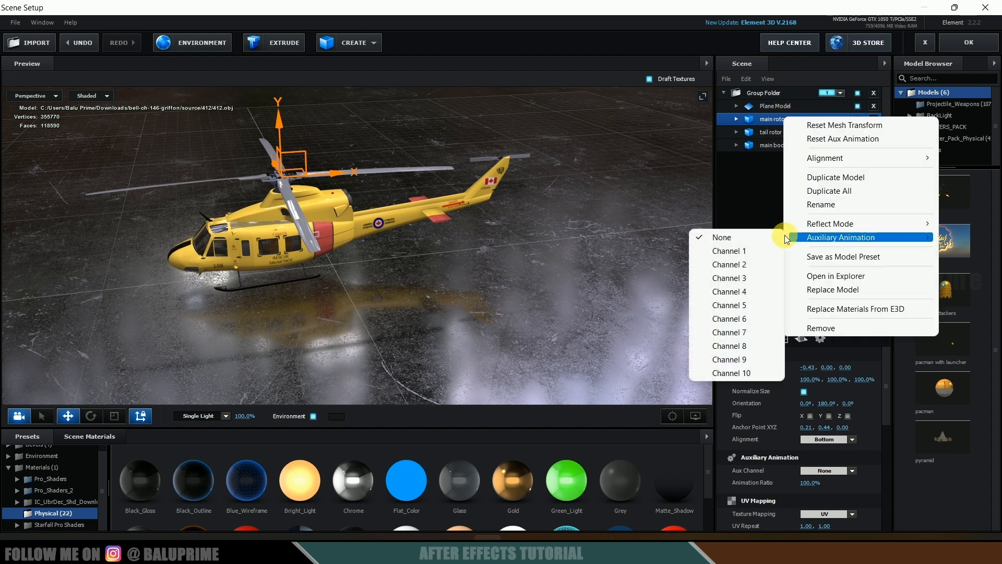
click(750, 250)
- Assign the tail rotor model to auxiliary animation Channel 2 and check both rotors' channel settings
click(776, 134)
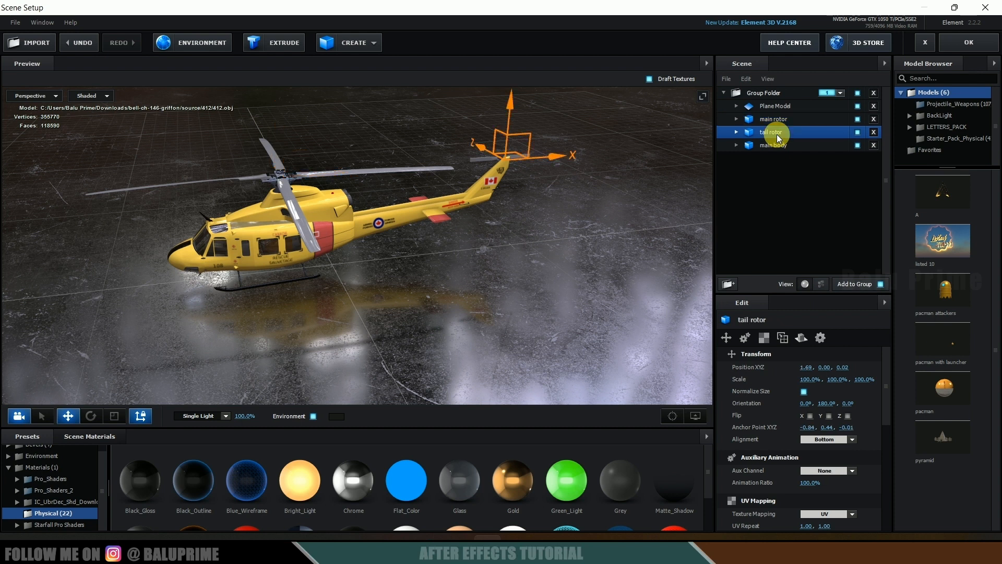
right_click(777, 134)
mouse_move(830, 254)
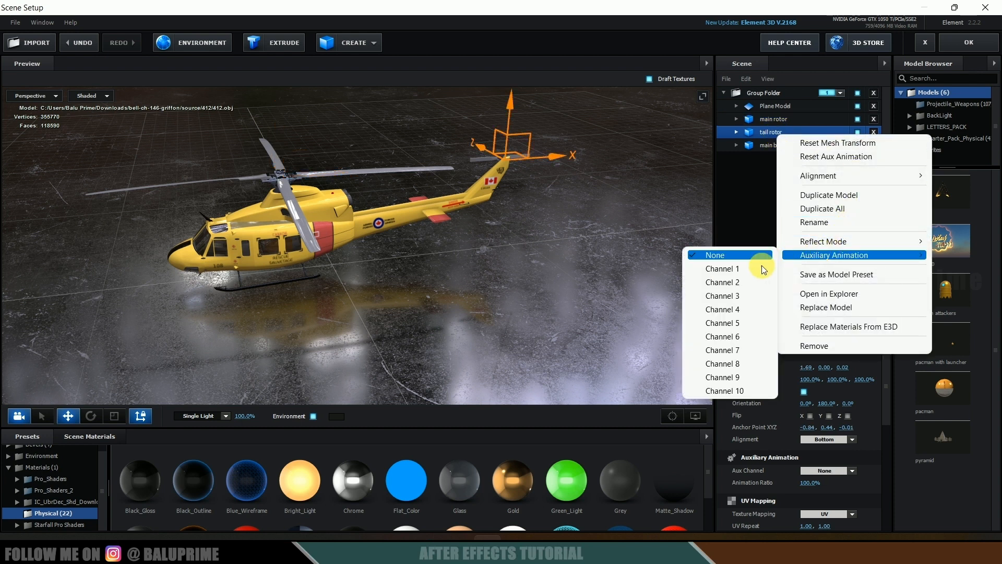
click(736, 282)
click(789, 121)
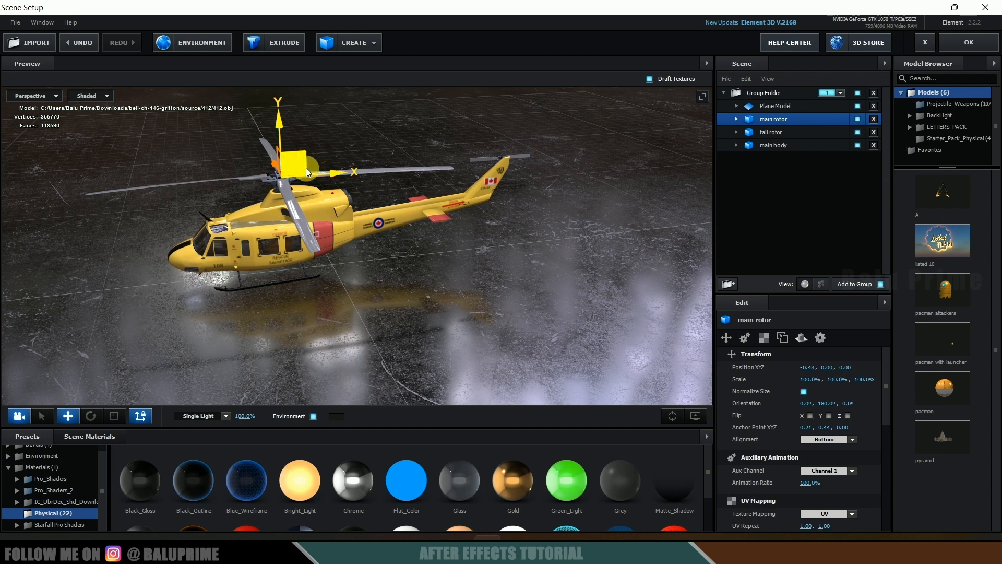
click(769, 133)
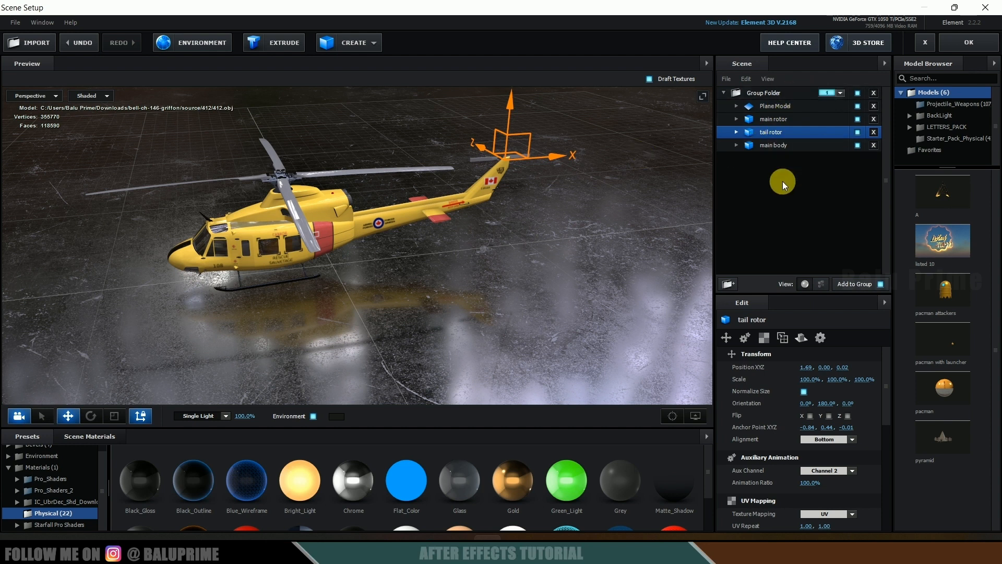
- Move the Plane Model out of the Group Folder, assign it to group 2, and apply the scene setup
drag(775, 108, 778, 228)
click(840, 145)
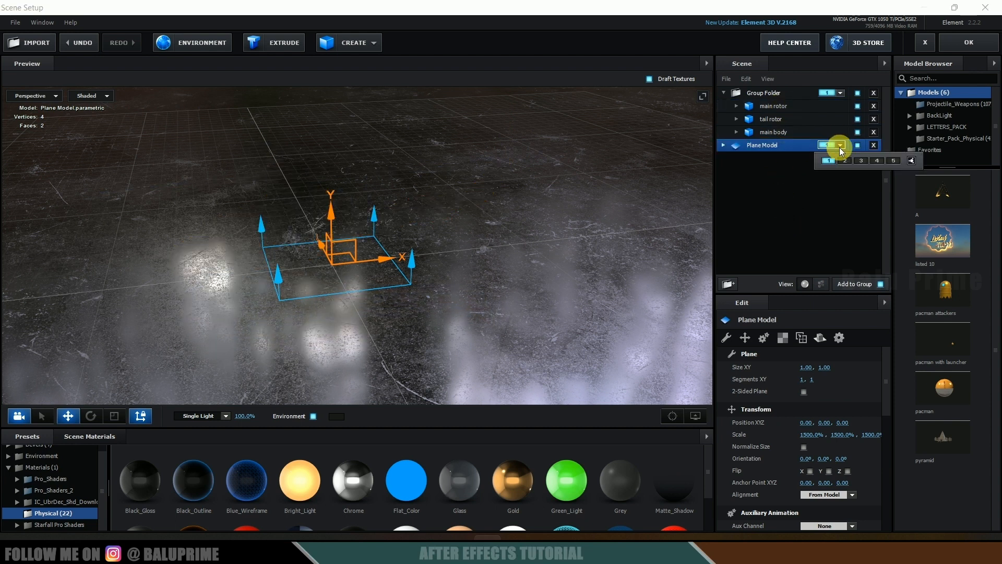
click(777, 100)
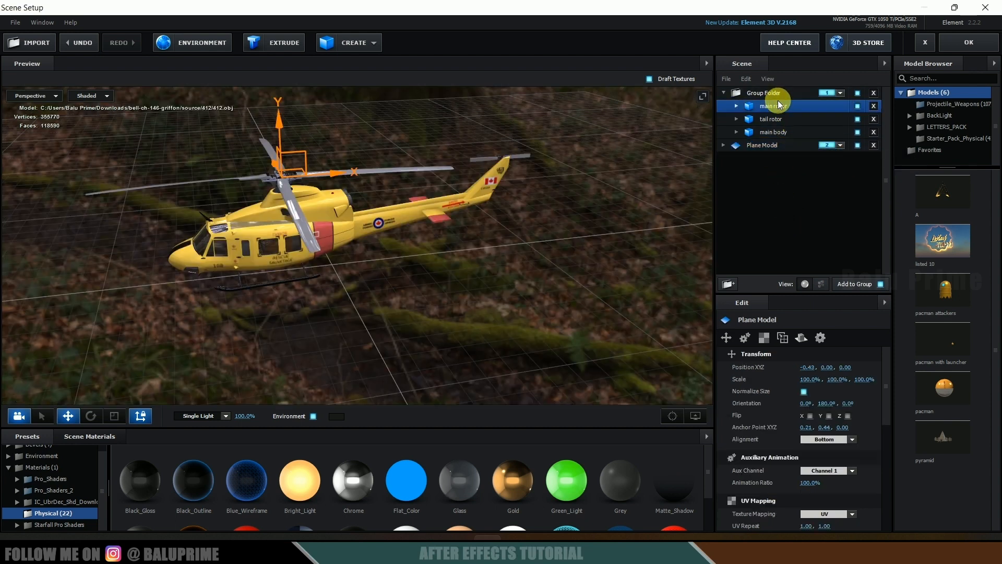
click(966, 45)
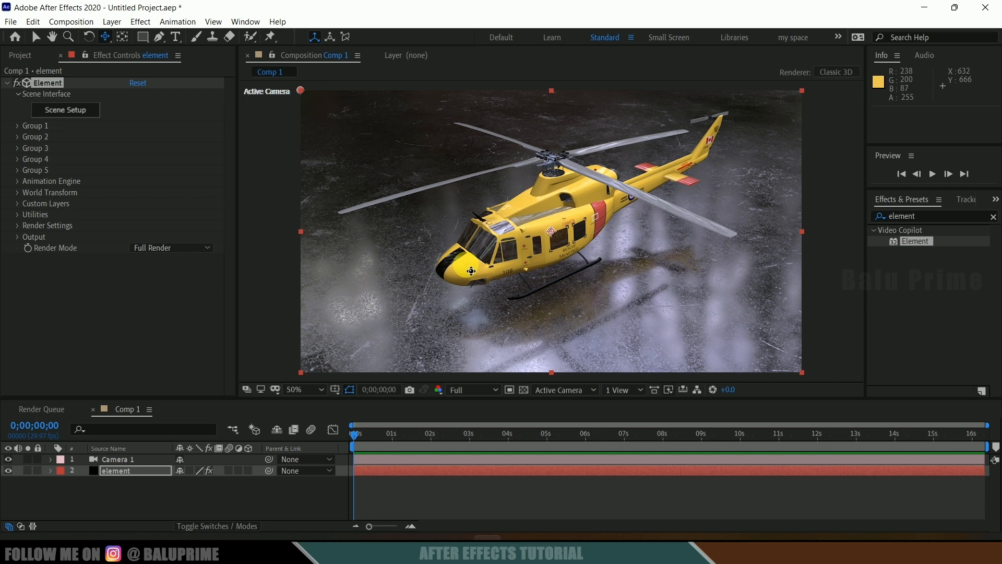
- Reveal the rotation settings of auxiliary Channel 1 for Group 1 in the Element effect
click(20, 127)
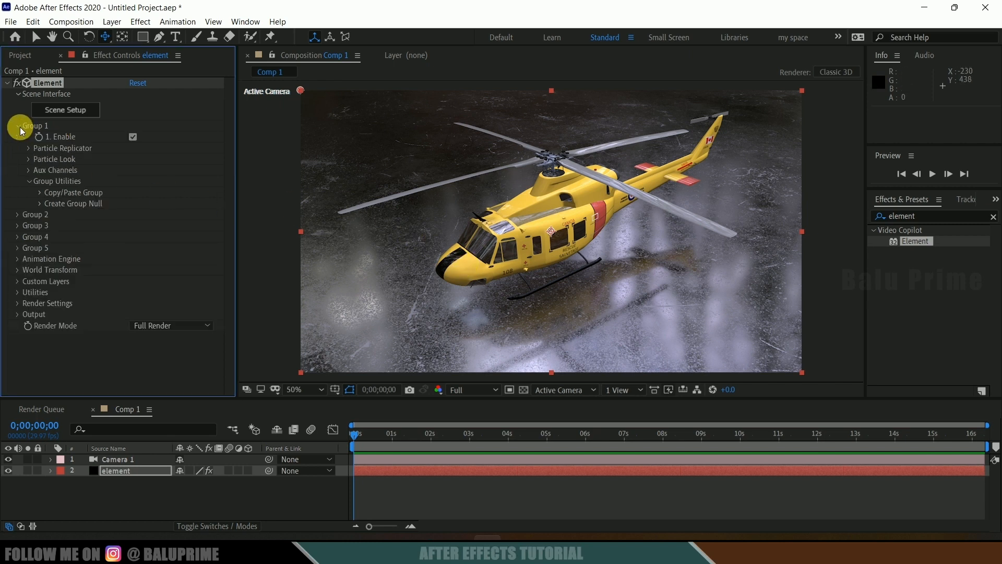
click(28, 171)
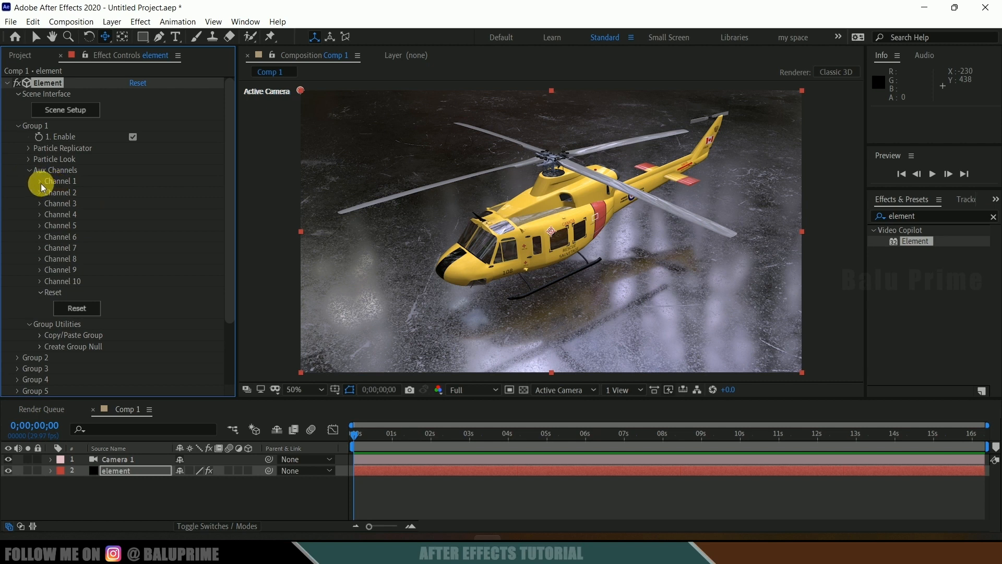
click(40, 183)
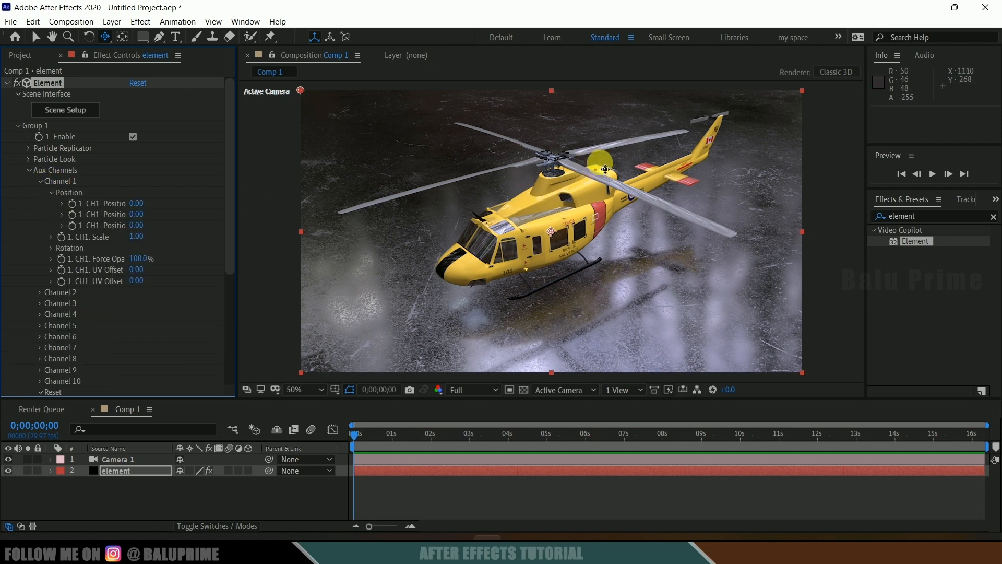
click(51, 248)
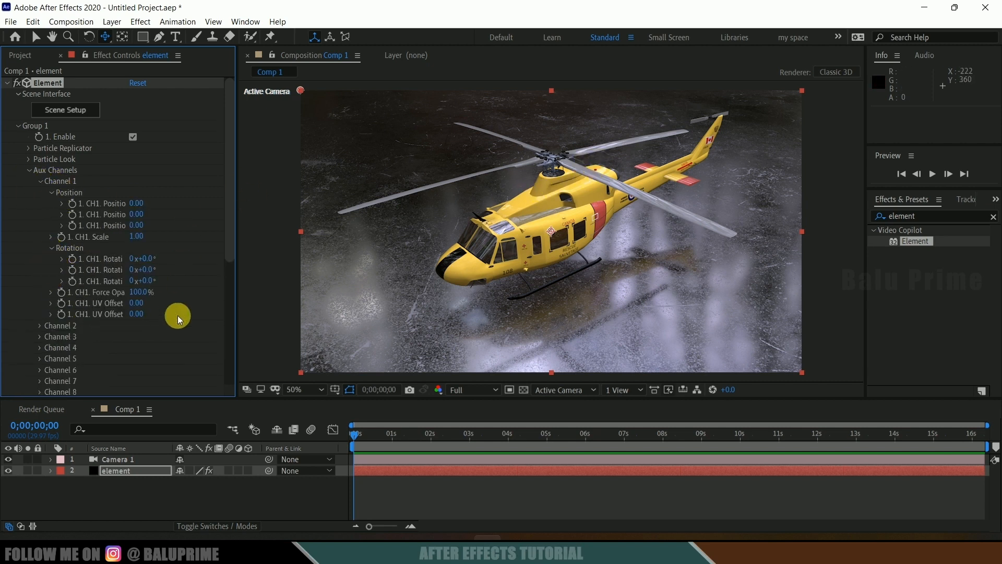
- Try out Channel 1's Y rotation on the main rotor and return it to 0°
drag(157, 278, 197, 282)
click(355, 437)
click(153, 269)
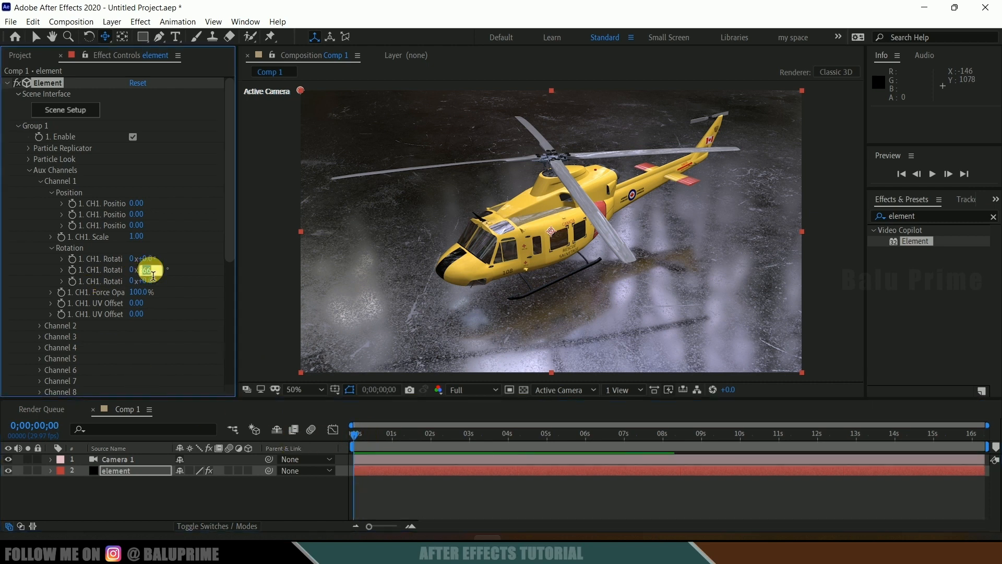
key(Return)
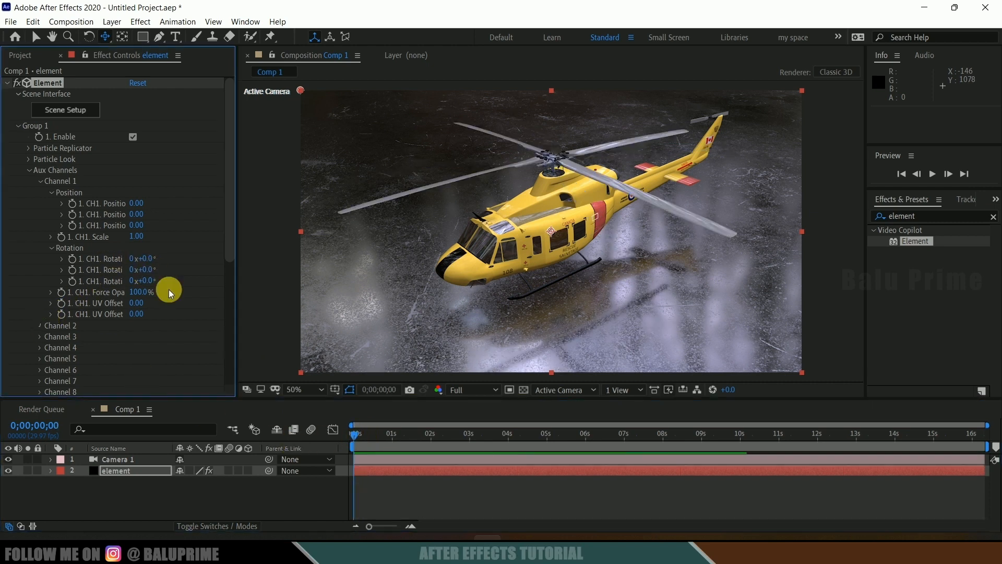
- Reveal Channel 2's rotation settings and widen the effect controls area so the full parameter names fit
scroll(168, 289, down, 3)
scroll(105, 298, down, 3)
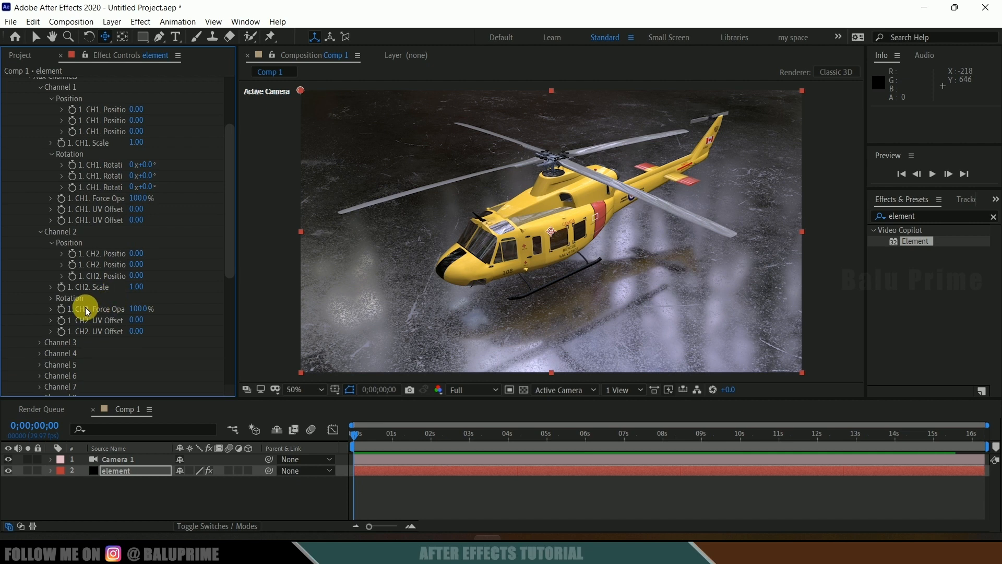
click(51, 297)
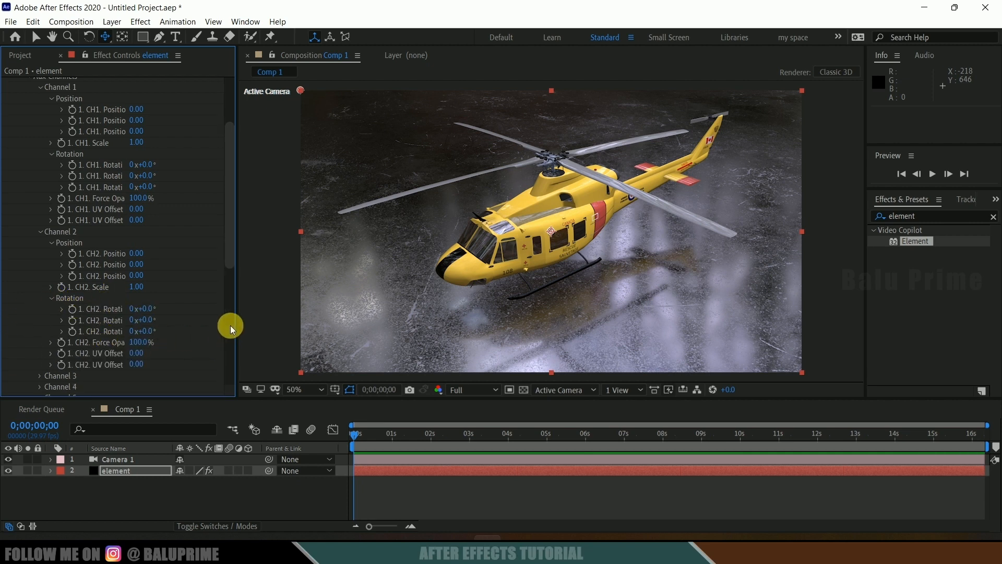
drag(233, 325, 273, 326)
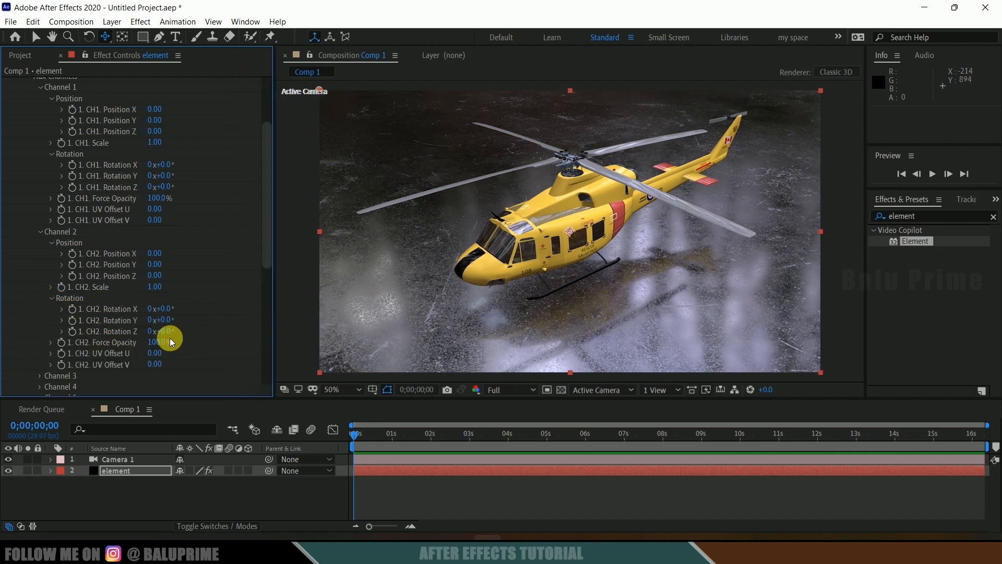
- Try out Channel 2's Z rotation on the tail rotor and reset it to 0
mouse_move(187, 332)
mouse_down()
mouse_move(214, 331)
mouse_move(186, 332)
mouse_up()
text(0)
key(Return)
- At the first frame, enable keyframing for Channel 2 Rotation Z and Channel 1 Rotation Y at 0°
click(369, 433)
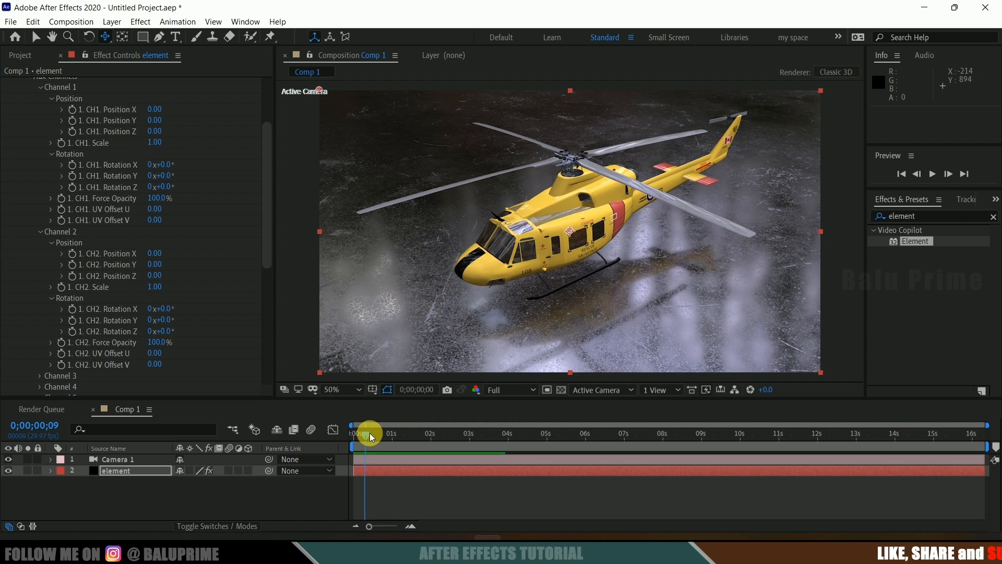
drag(369, 433, 307, 440)
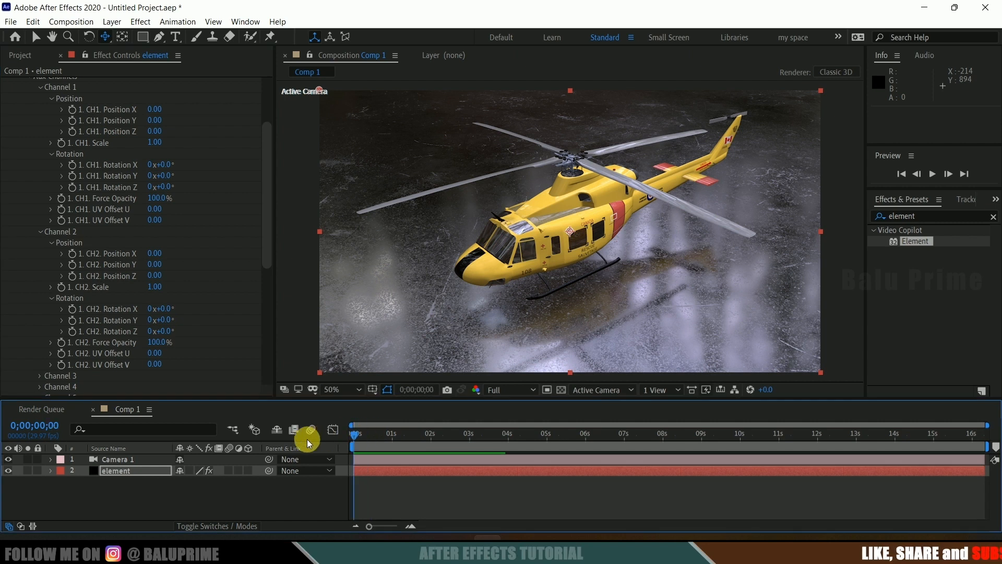
click(72, 332)
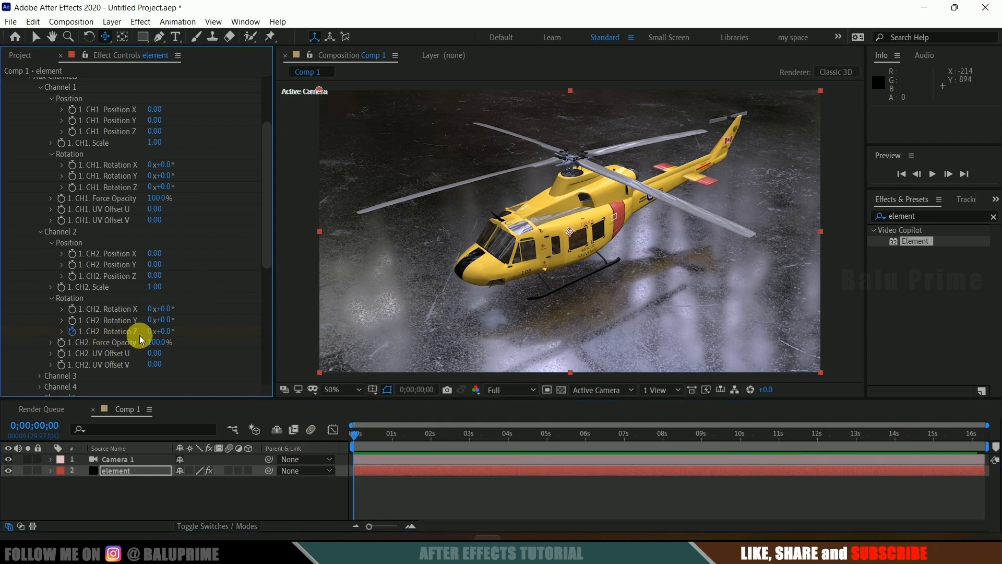
scroll(170, 271, up, 3)
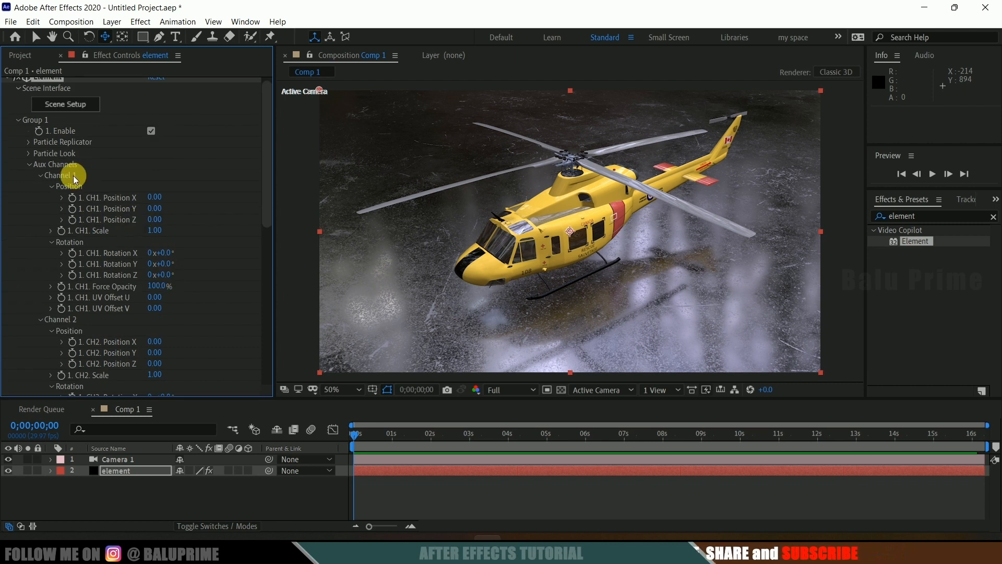
click(72, 265)
- At 0;00;16;09, set Channel 1 Rotation Y and Channel 2 Rotation Z to 250 revolutions and preview the spin
drag(356, 433, 668, 433)
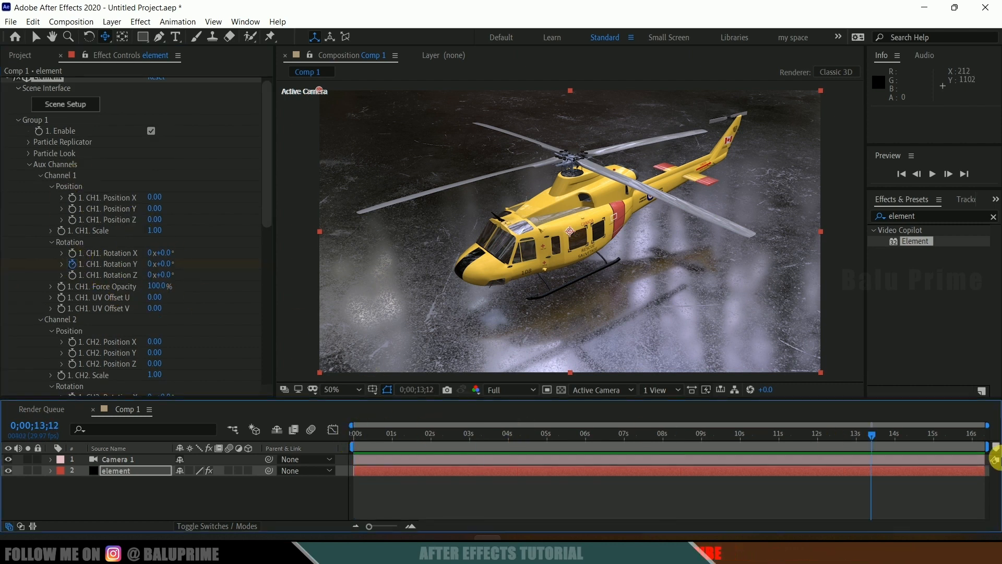
click(71, 253)
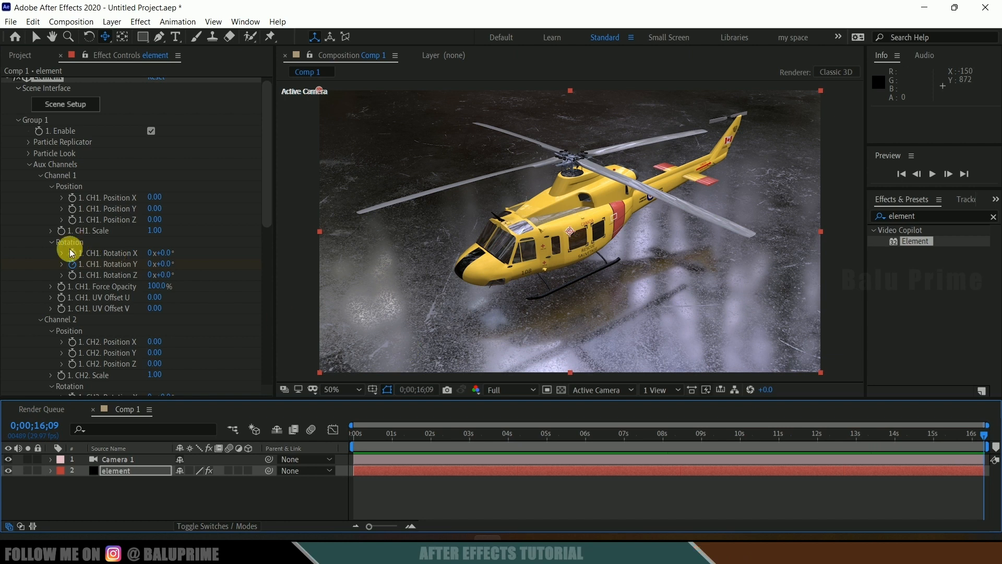
click(153, 265)
text(350)
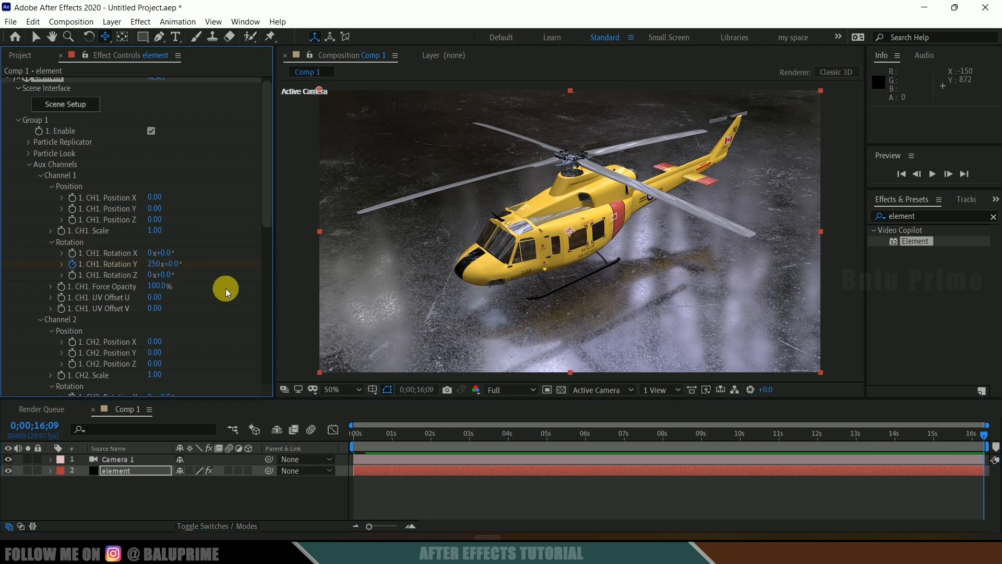
scroll(220, 286, down, 5)
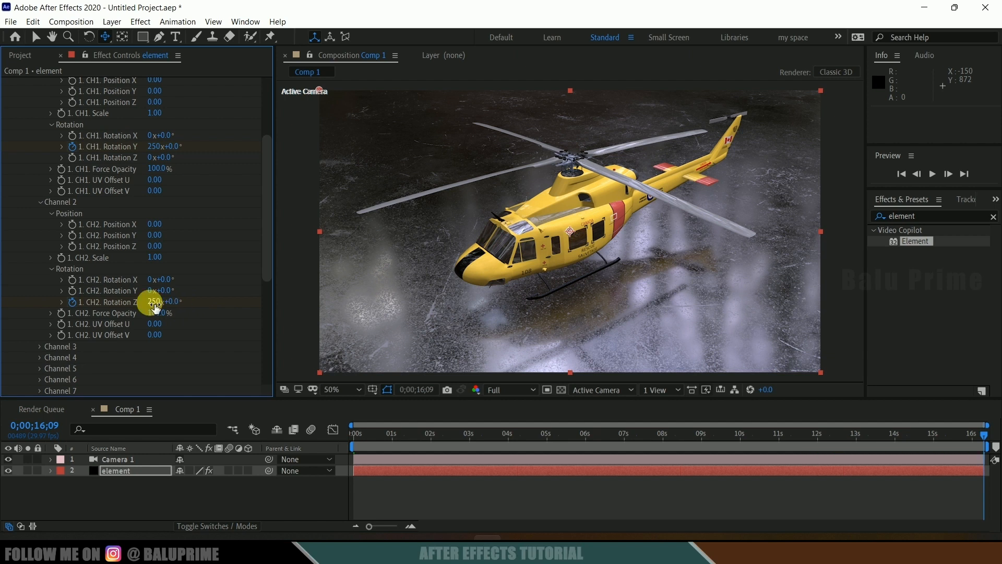
key(space)
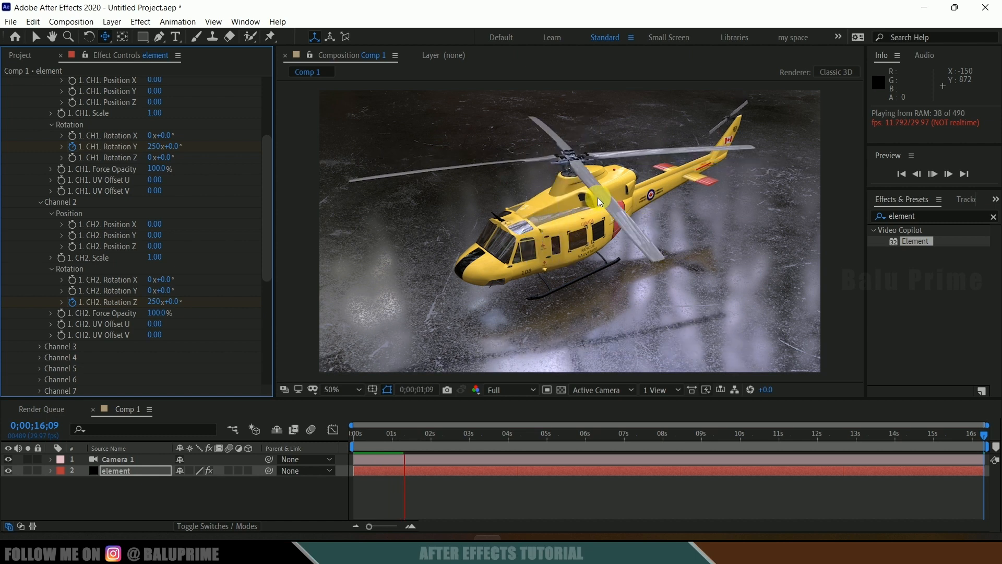
- Set Channel 2 Rotation Z and Channel 1 Rotation Y to 2500 revolutions at 0;00;16;09 and preview the rotors
click(984, 436)
click(158, 303)
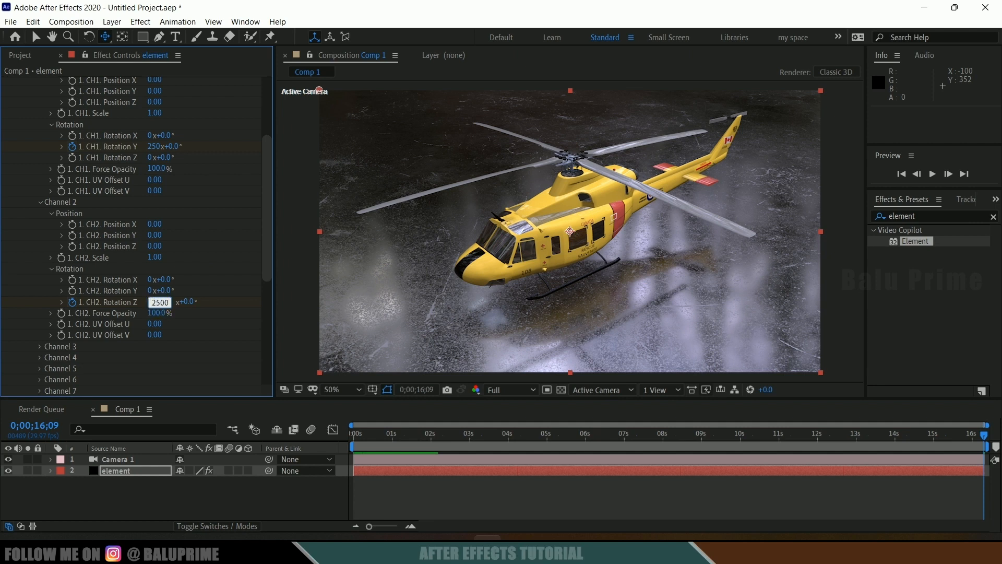
click(170, 148)
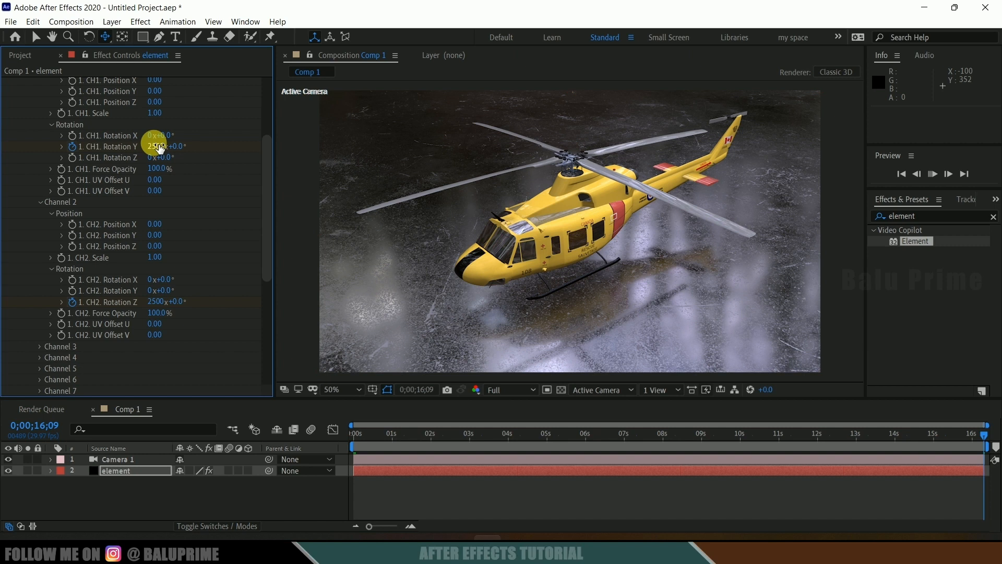
text(2500)
key(Return)
key(space)
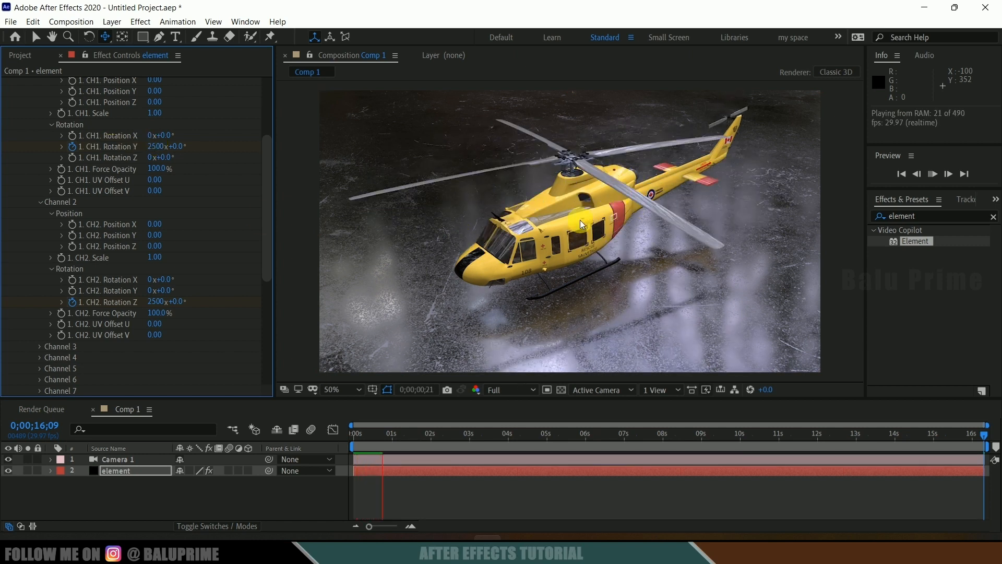
click(502, 188)
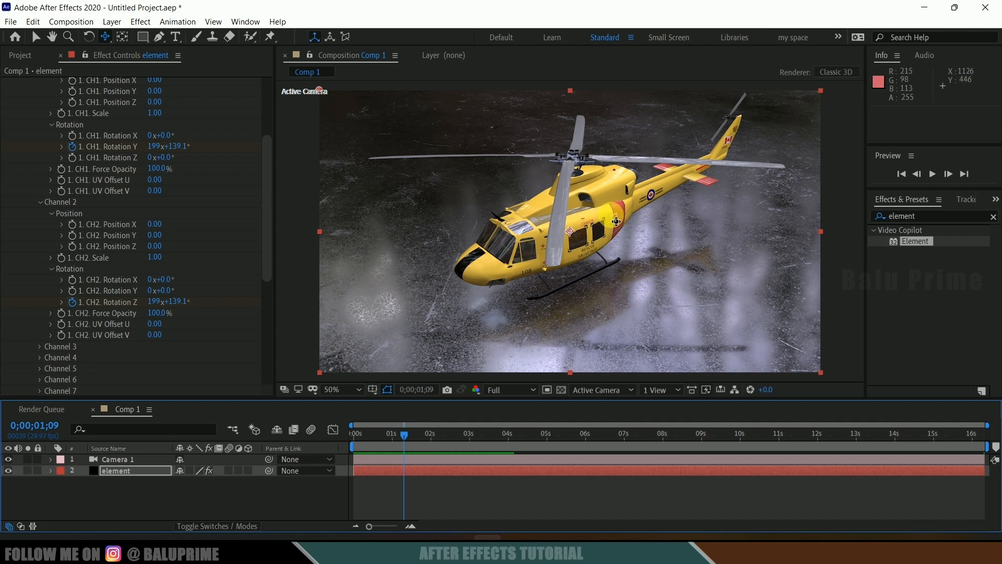
- Orbit the composition camera down to a low view of the helicopter and return to the first frame
drag(107, 36, 143, 43)
drag(574, 196, 628, 217)
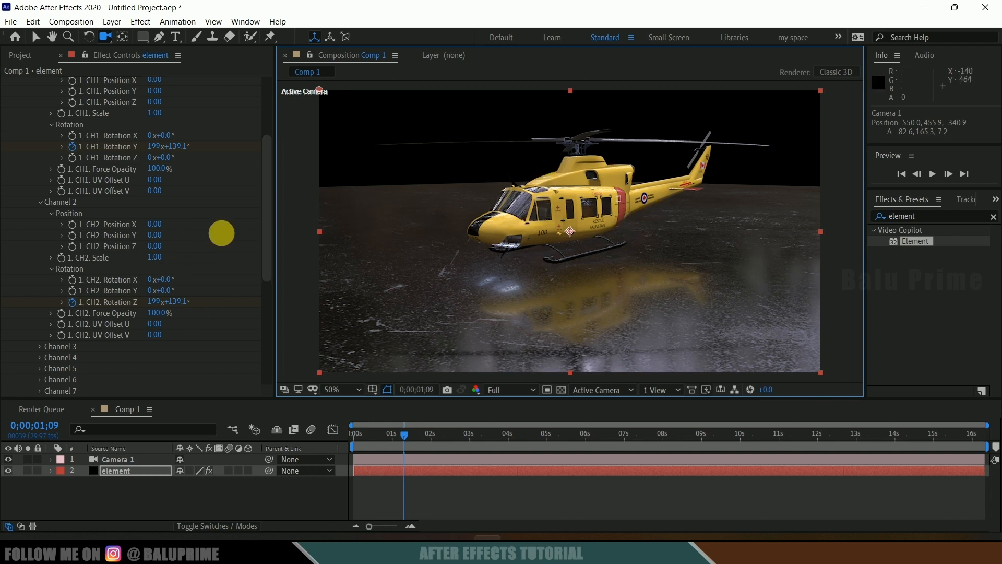
drag(368, 435, 353, 434)
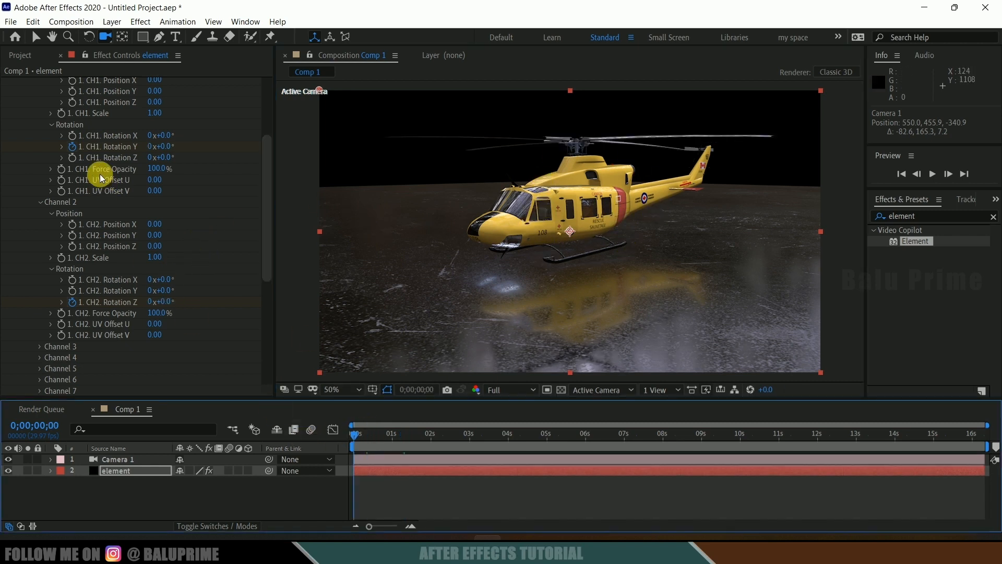
- At 0;00;09;29, add a keyframe for Group 1's Particle Replicator Position XY
scroll(99, 174, up, 5)
drag(391, 434, 740, 441)
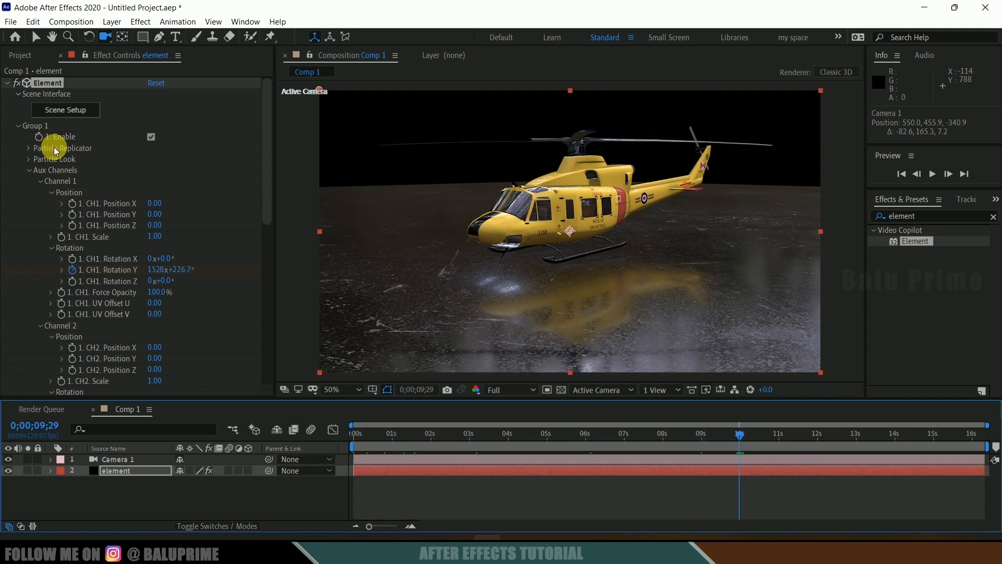
click(30, 149)
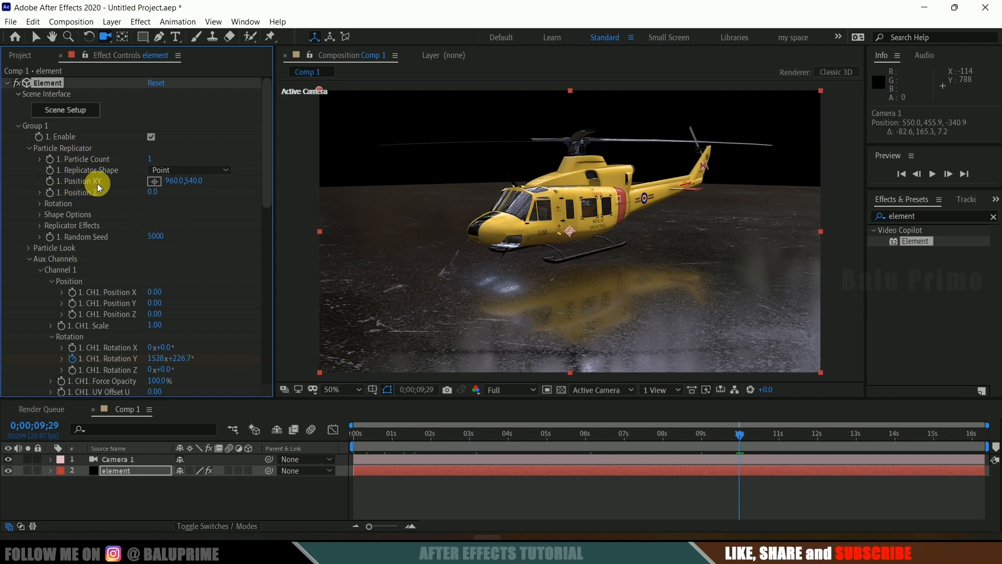
click(50, 181)
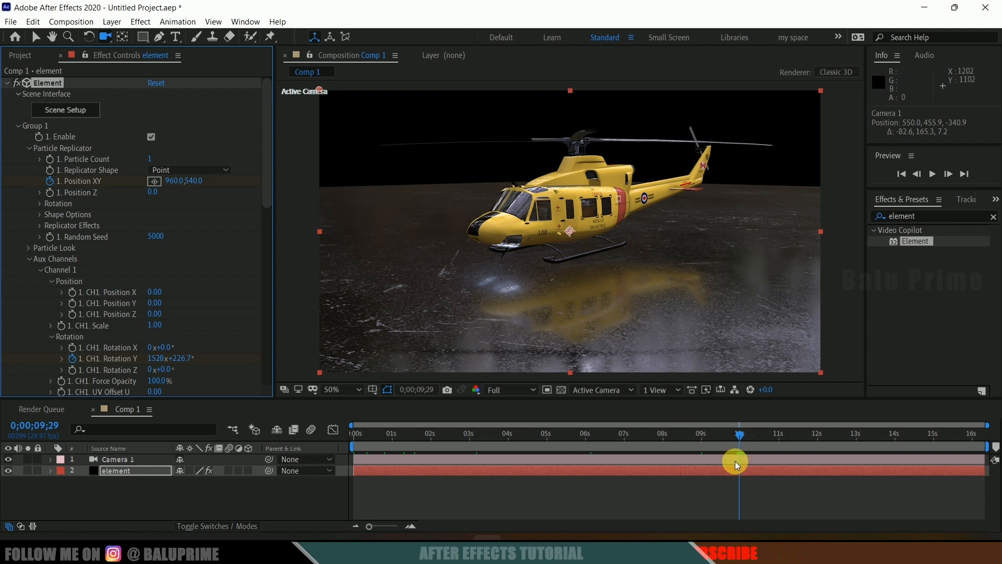
- At the first frame, set Group 1's Position XY to 1341.0, 389.0 and preview the helicopter's descent
drag(741, 433, 334, 440)
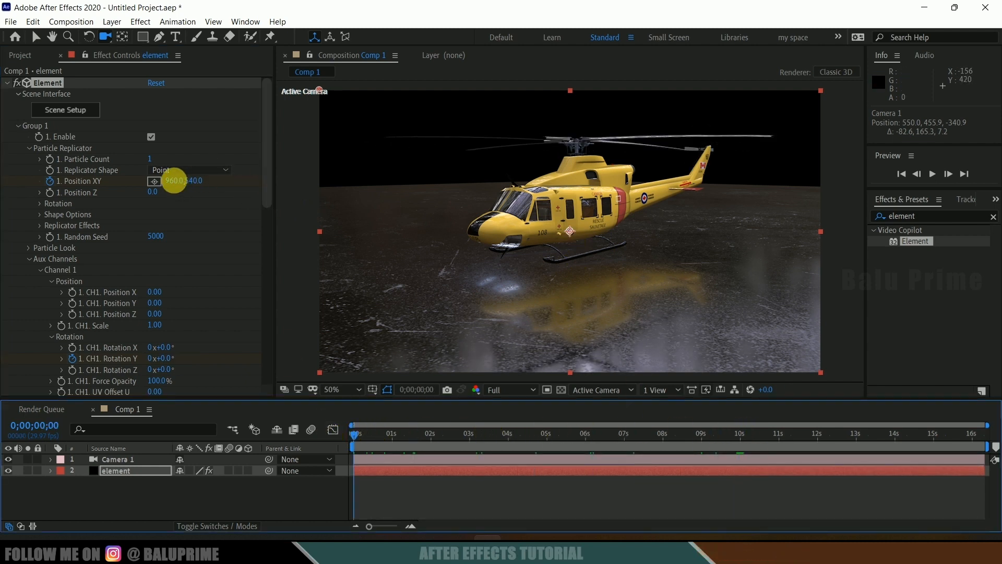
drag(201, 180, 51, 184)
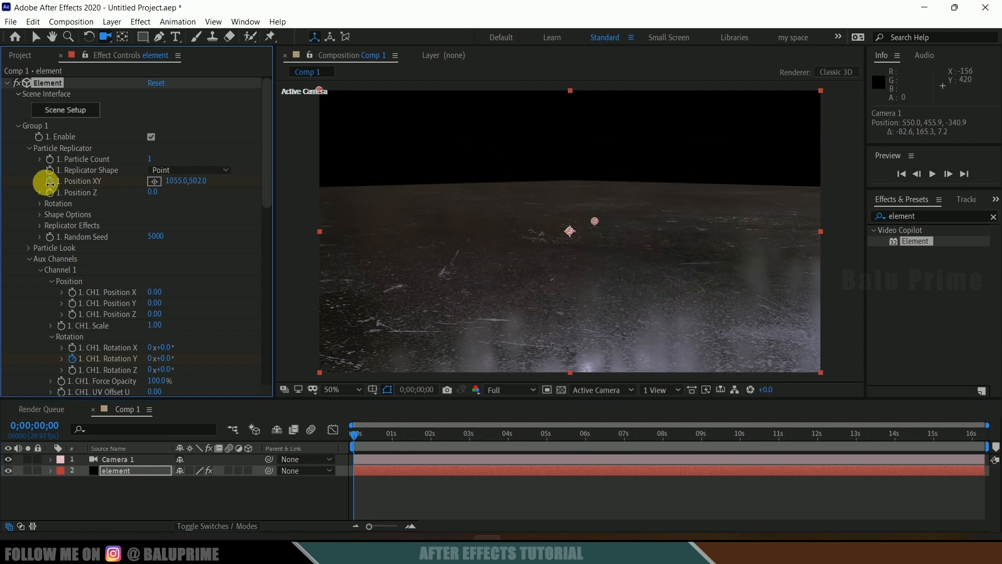
drag(121, 193, 381, 198)
drag(196, 183, 175, 181)
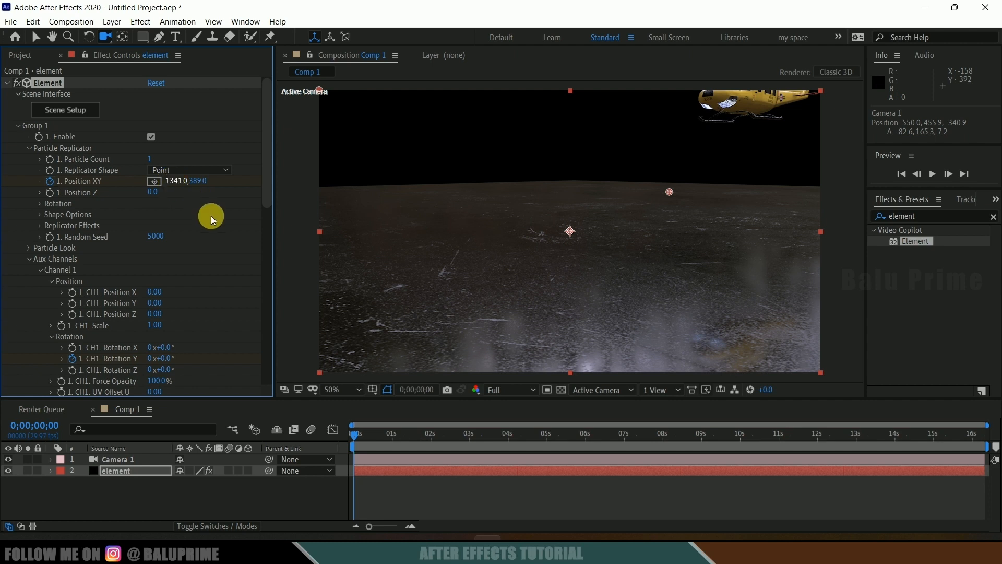
key(space)
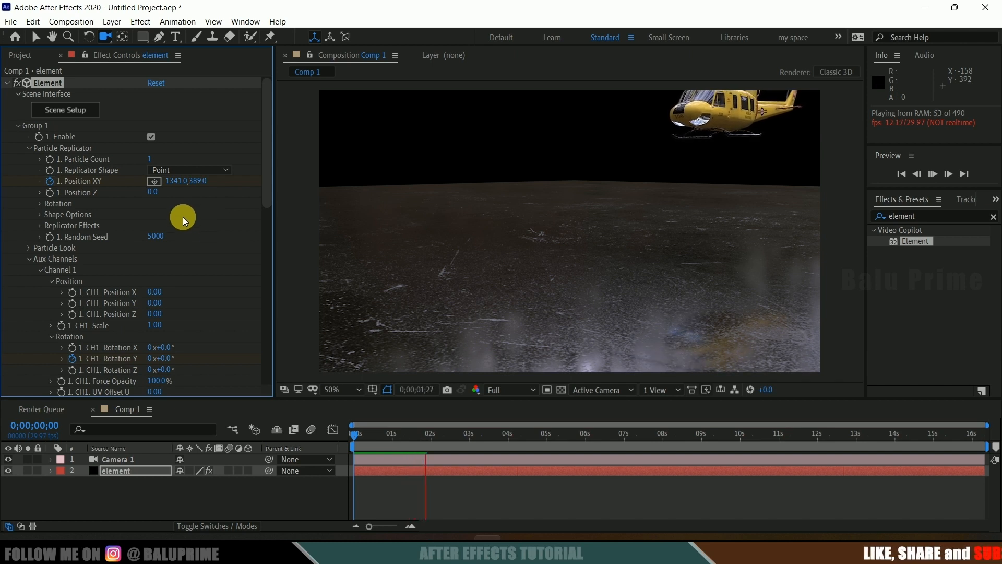
key(space)
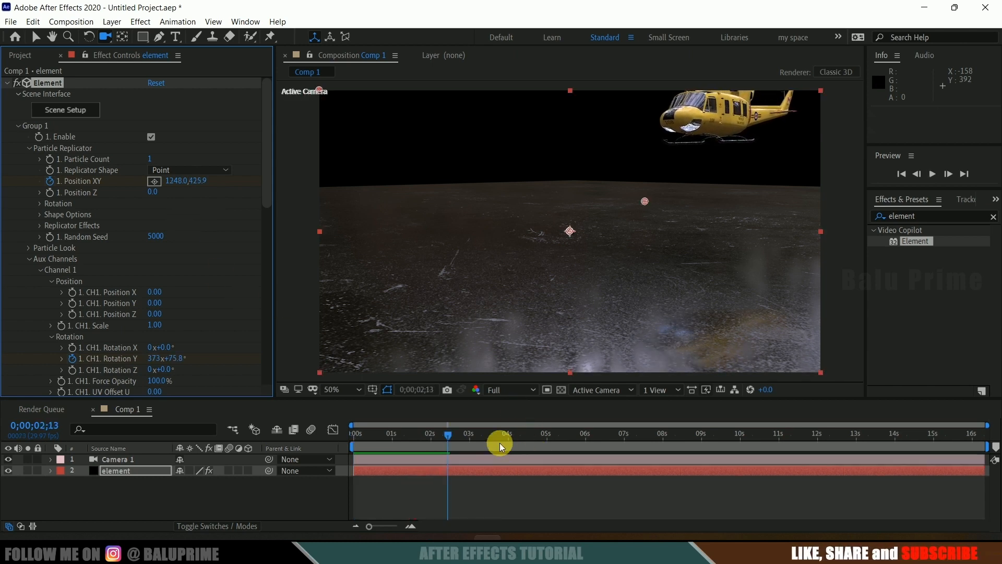
- Apply Easy Ease to the element layer's final Position XY keyframe, move it to 0;00;06;29, and preview the landing
click(485, 469)
key(u)
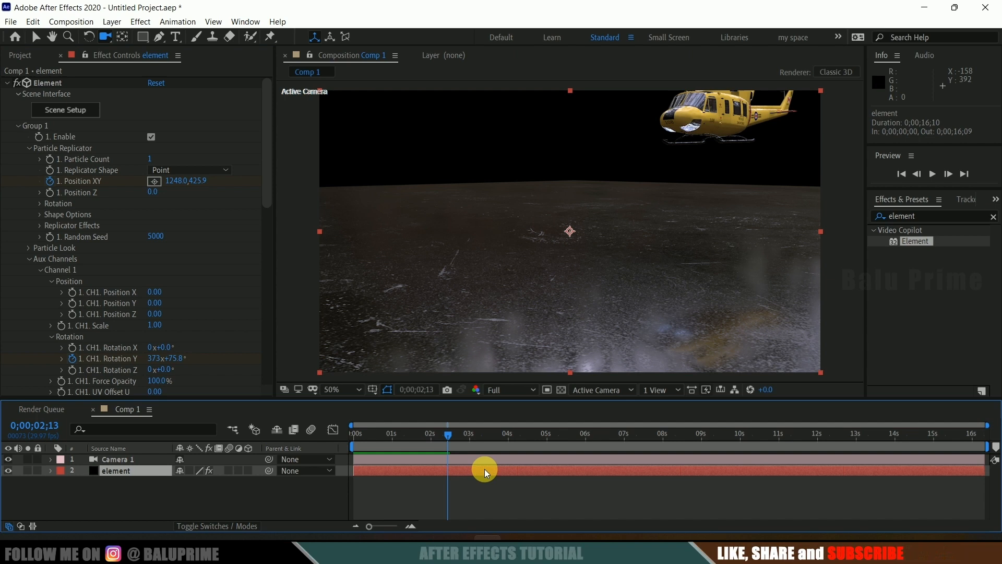
click(740, 492)
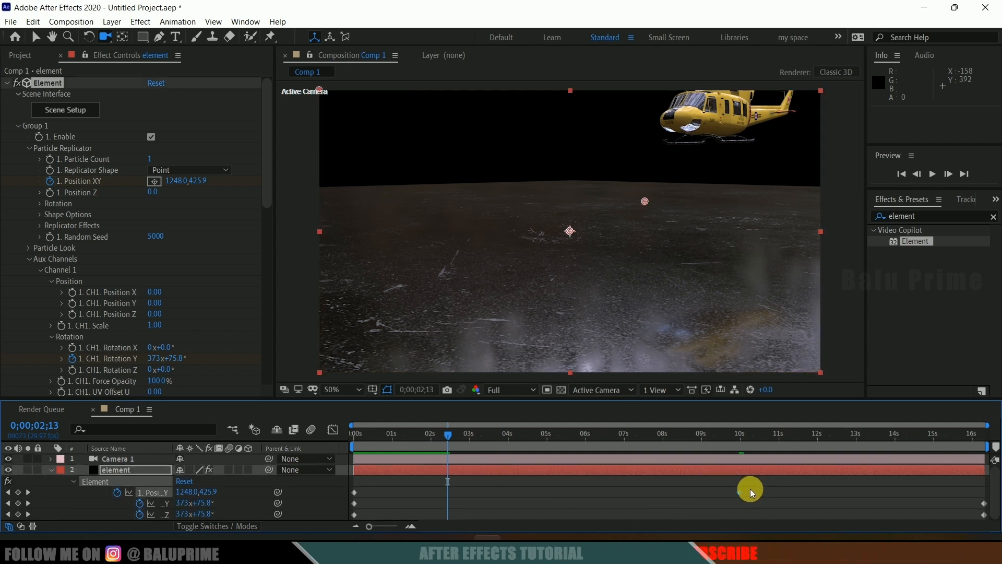
key(F9)
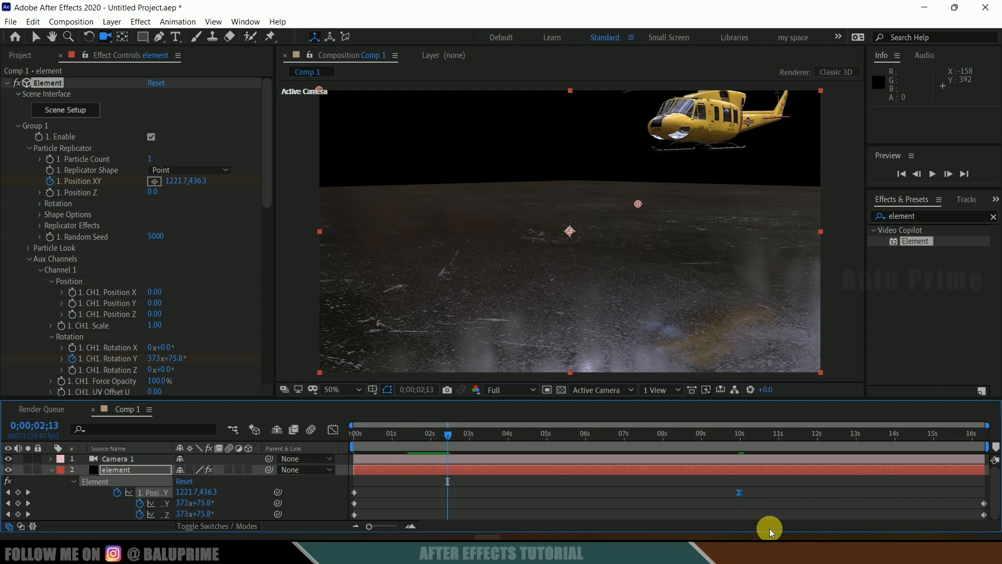
drag(700, 487, 750, 505)
drag(649, 492, 623, 490)
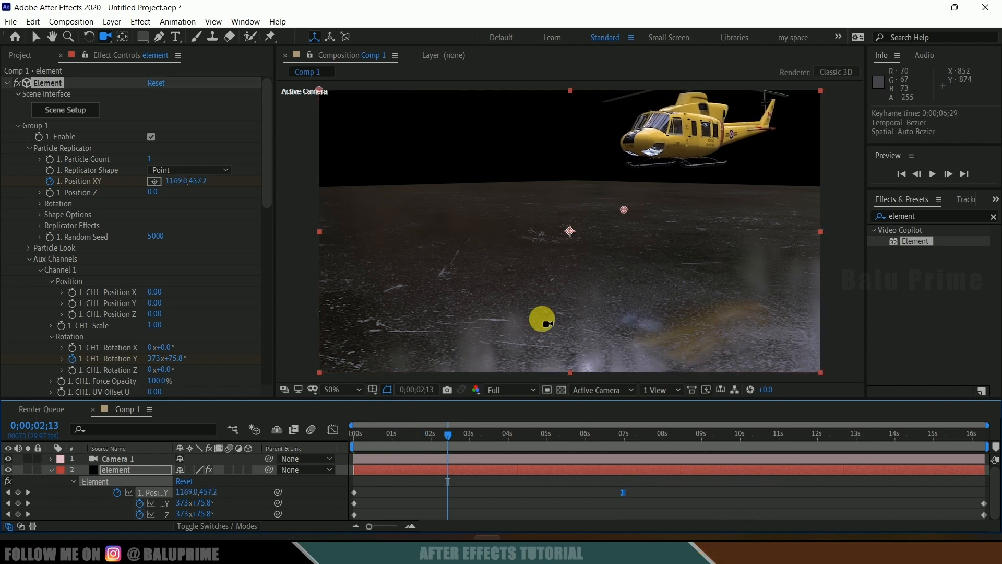
key(space)
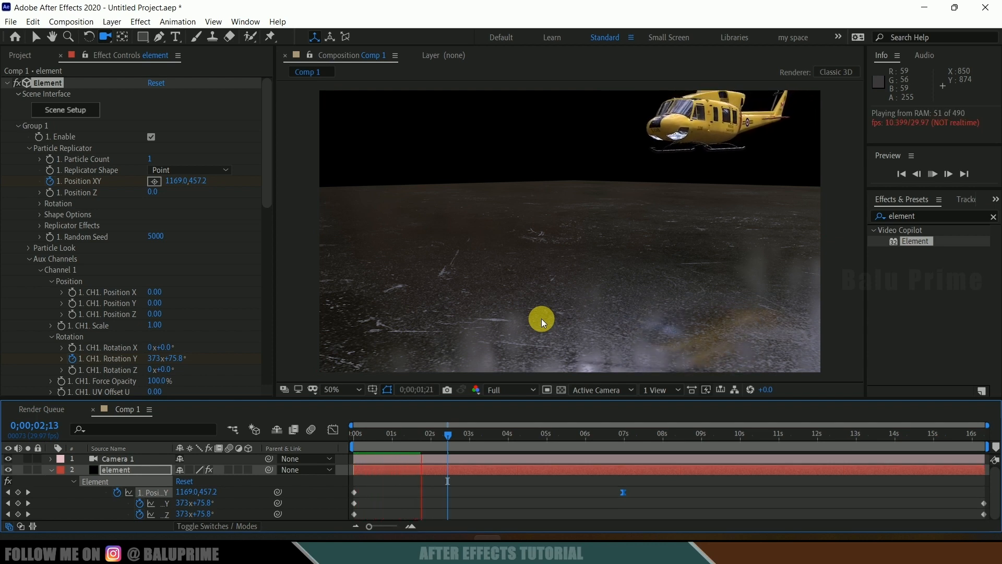
key(space)
- Enable ambient occlusion in Element's Render Settings and set the AO Mode to Ray-Traced
scroll(176, 246, down, 10)
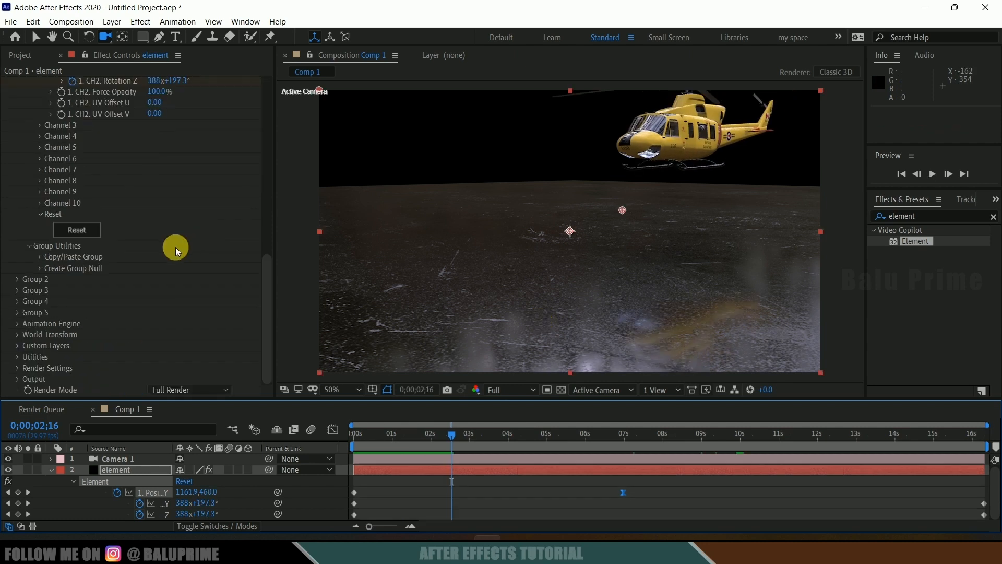
click(17, 368)
scroll(17, 352, down, 5)
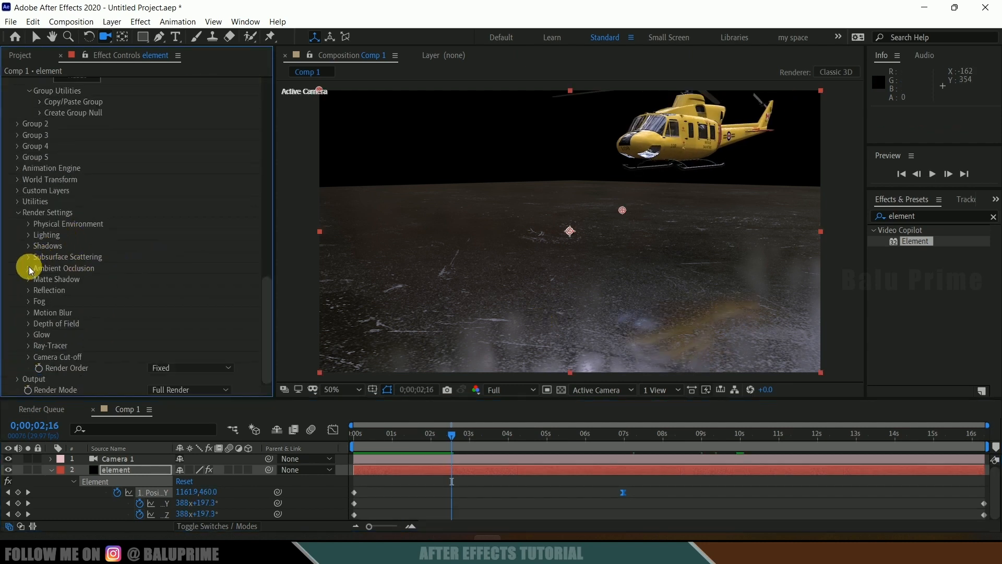
click(29, 267)
scroll(21, 282, down, 2)
click(151, 235)
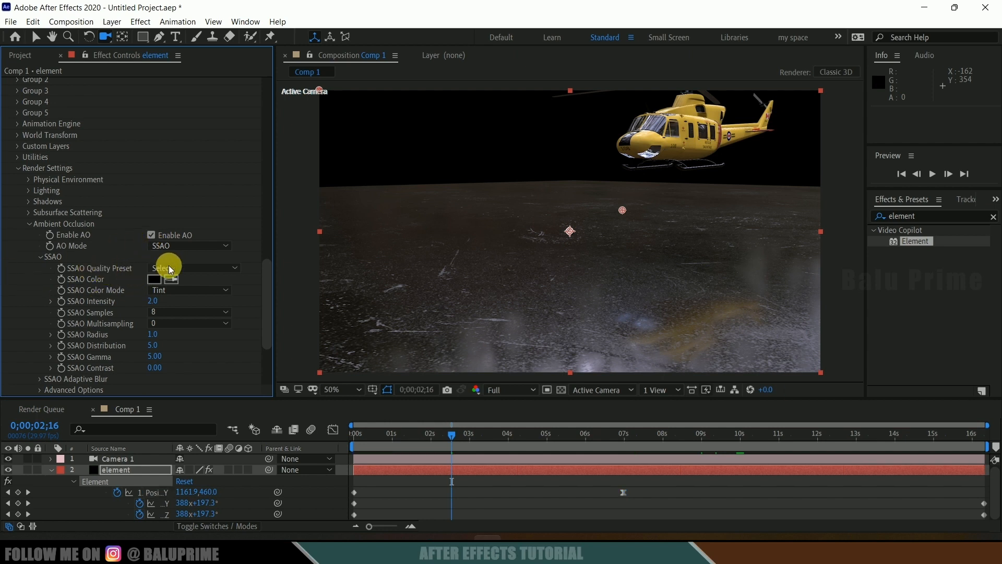
click(168, 248)
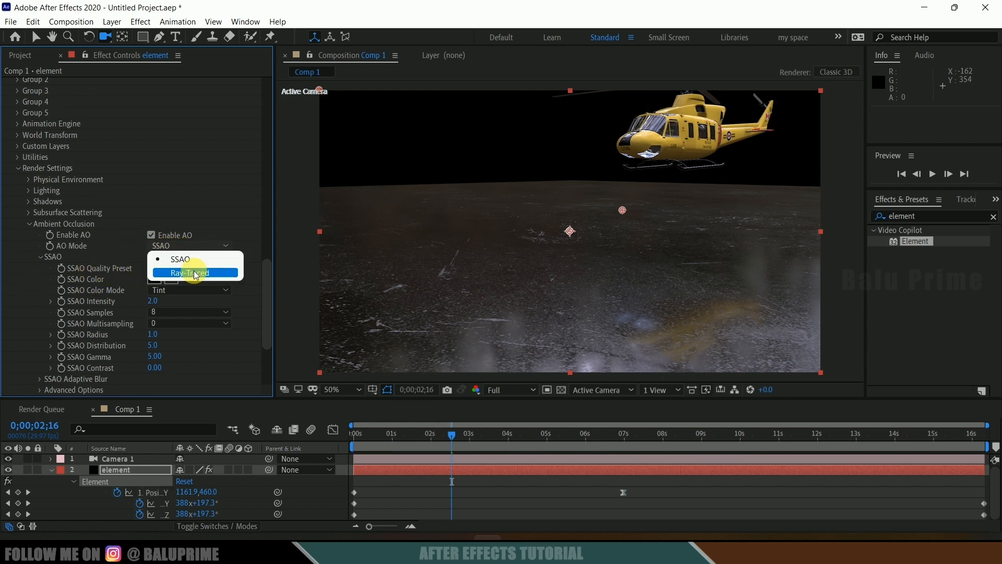
click(193, 270)
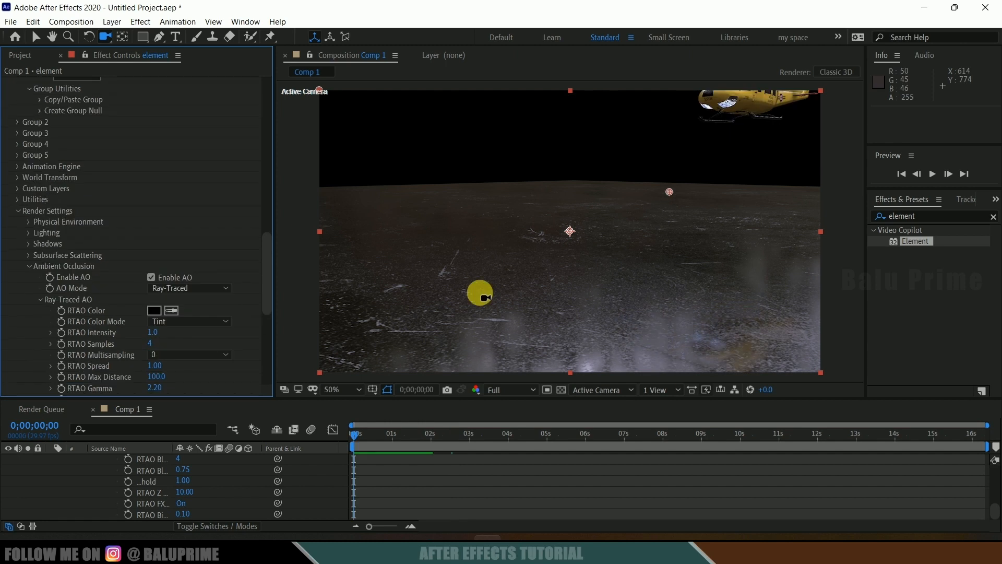
- Add a null object to Comp 1 above the Camera 1 layer
scroll(166, 461, up, 10)
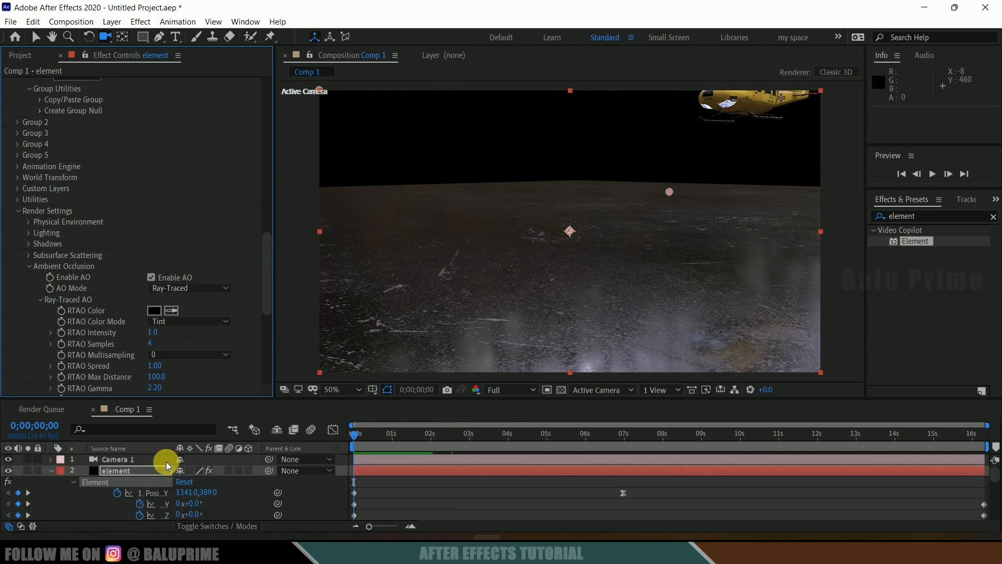
click(120, 468)
click(116, 460)
click(52, 459)
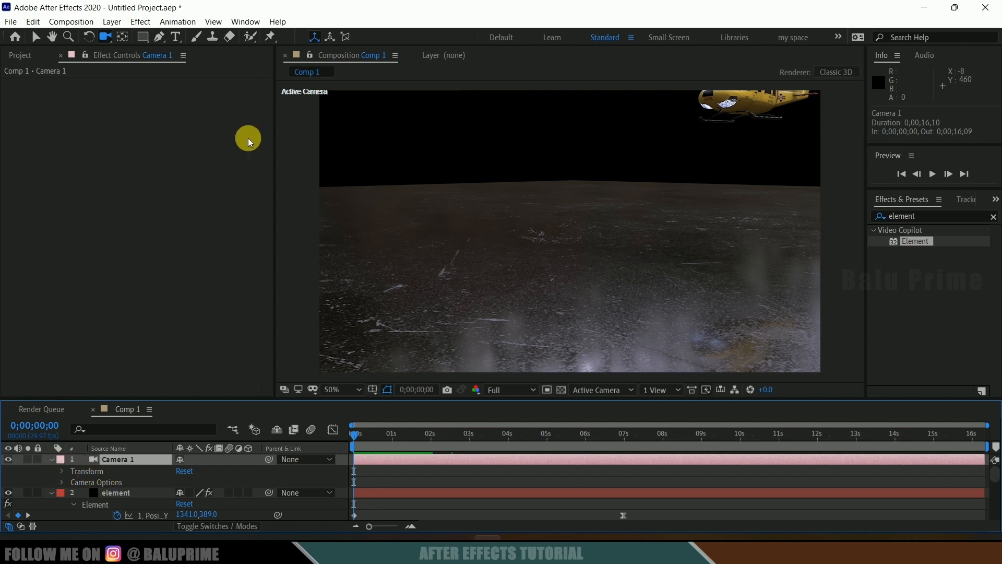
click(112, 22)
mouse_move(130, 36)
click(362, 93)
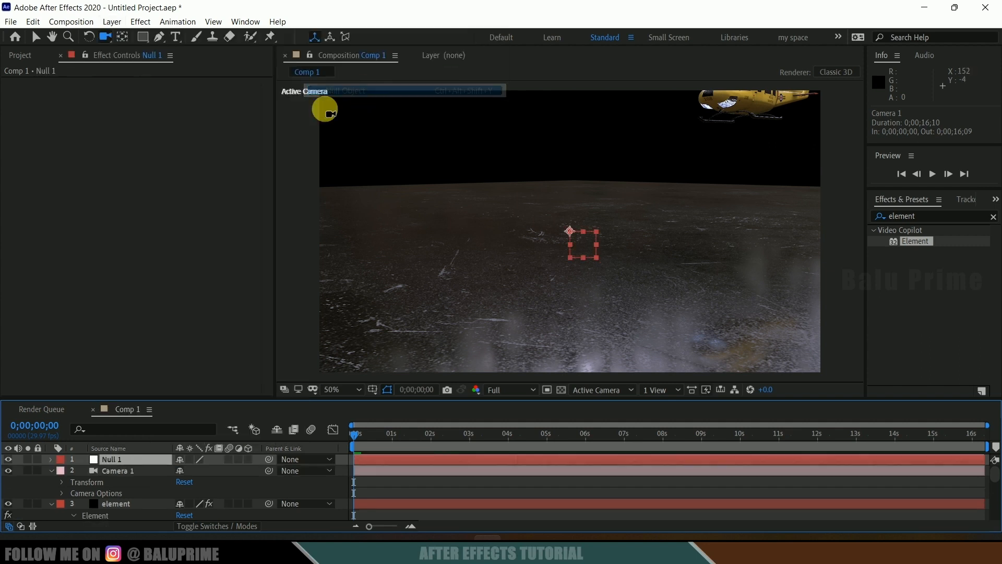
- Make Null 1 a 3D layer and parent Camera 1 to it
click(248, 458)
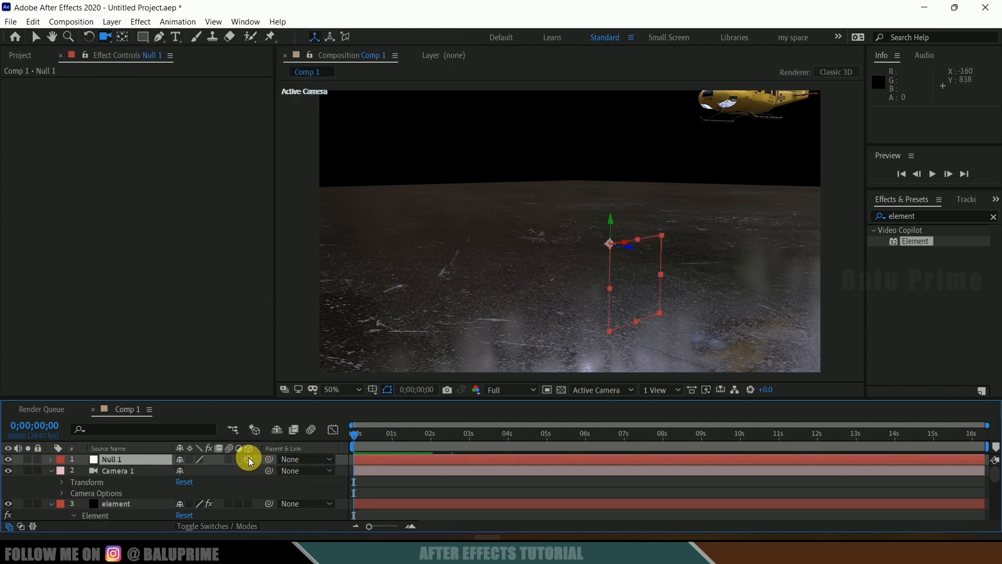
click(123, 470)
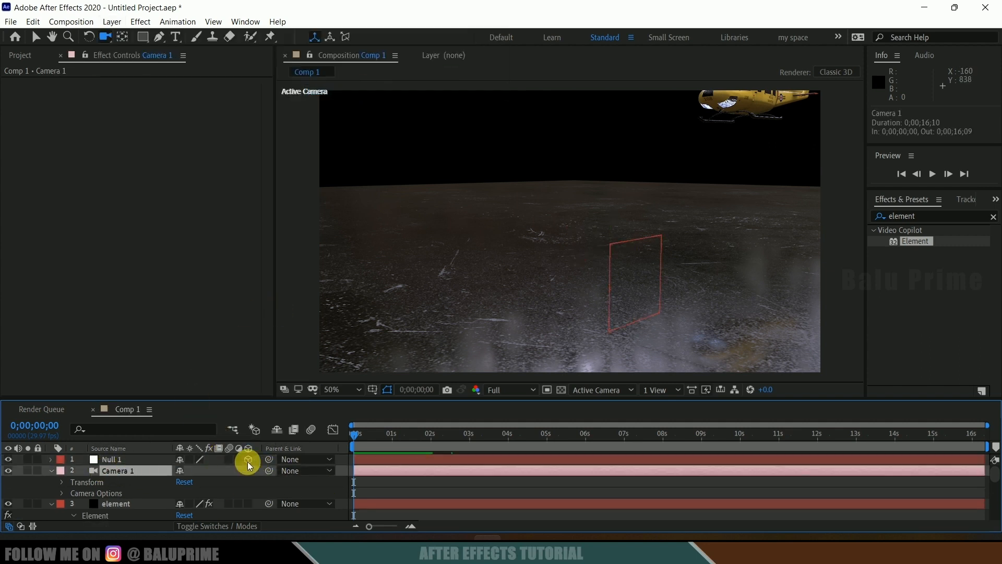
drag(246, 472, 116, 459)
click(118, 459)
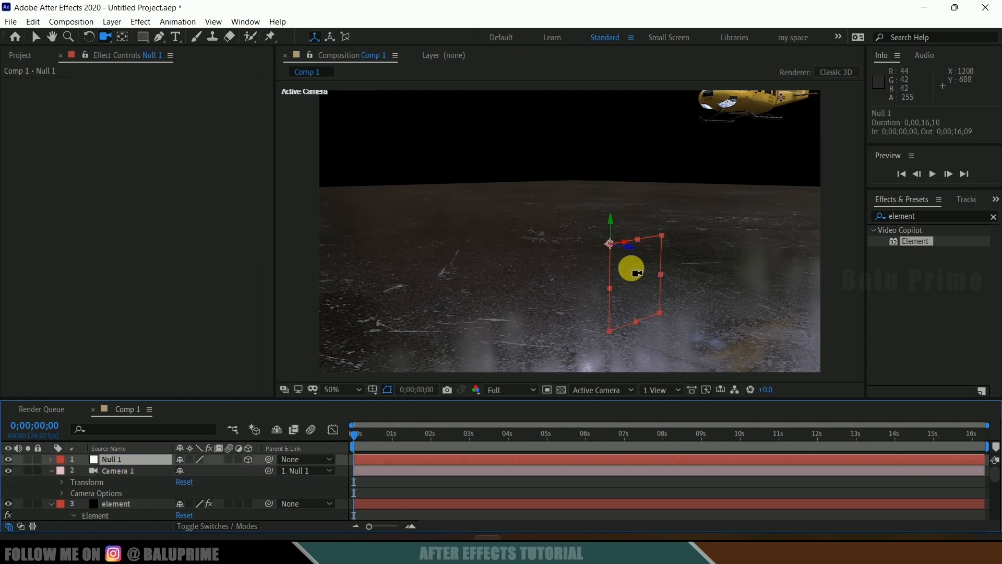
- At the first frame, set Null 1's Anchor Point to 0.0, 122.0, 101.0 and start keyframing it
click(51, 459)
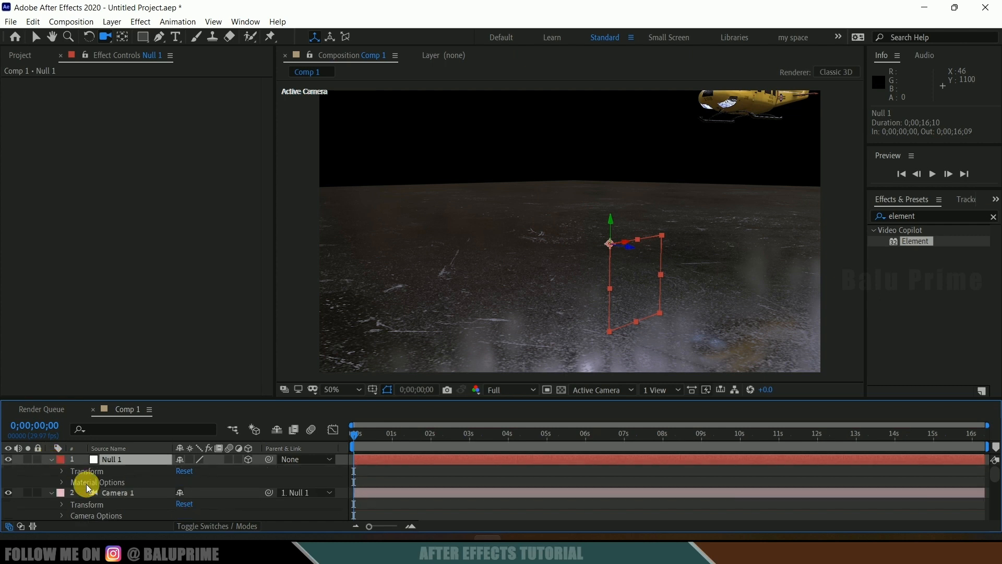
click(62, 471)
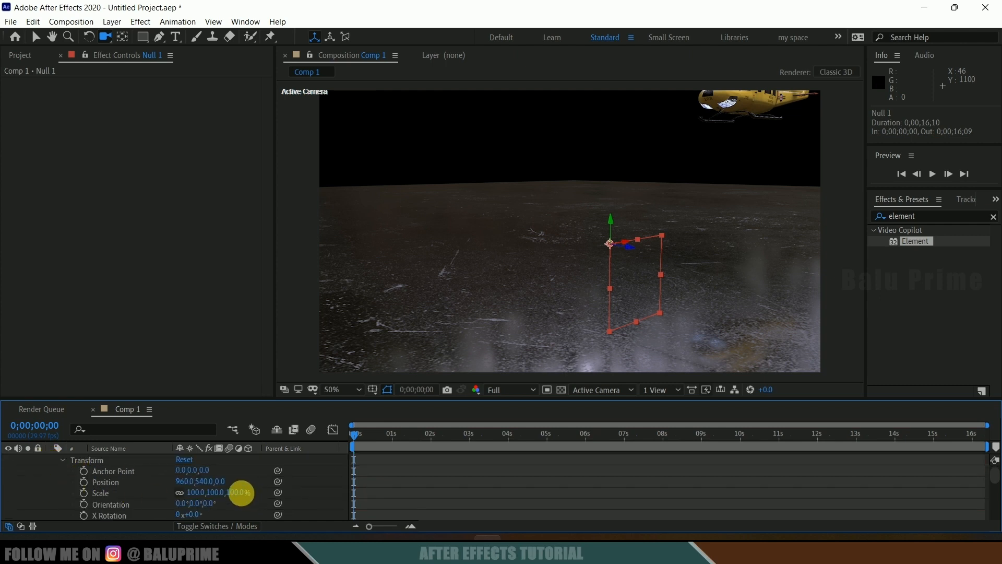
drag(212, 481, 230, 481)
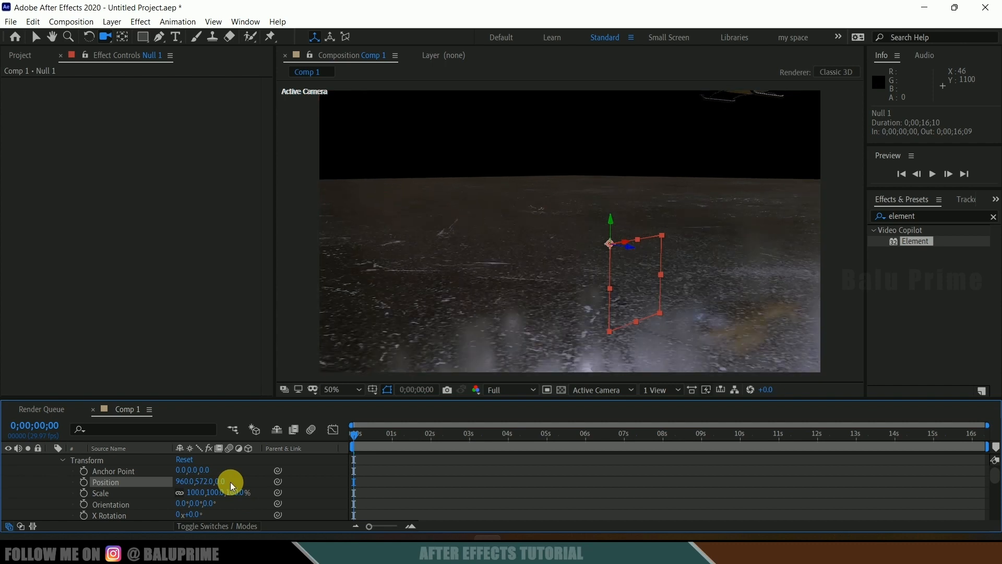
key(ctrl+z)
drag(205, 471, 274, 478)
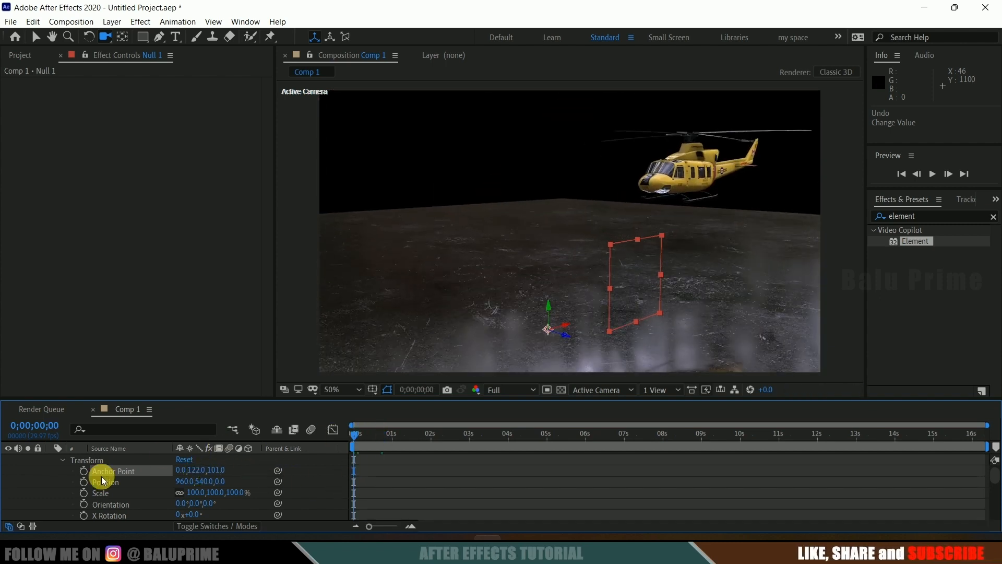
click(84, 471)
- At 0;00;16;09, set Null 1's Anchor Point to 86.0, 28.0, 101.0 to animate the camera
drag(358, 434, 994, 448)
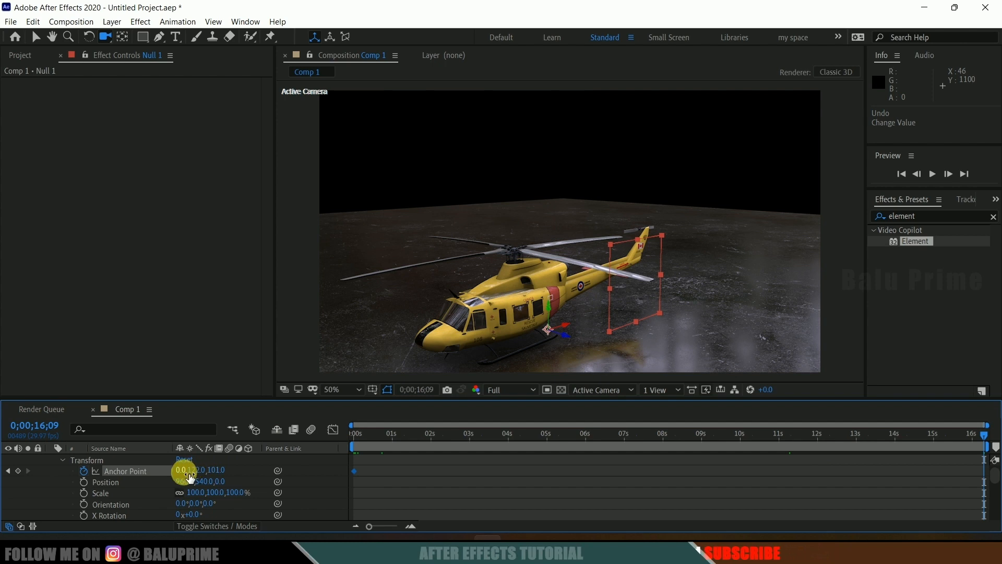
drag(179, 473, 279, 473)
click(214, 483)
drag(209, 472, 149, 472)
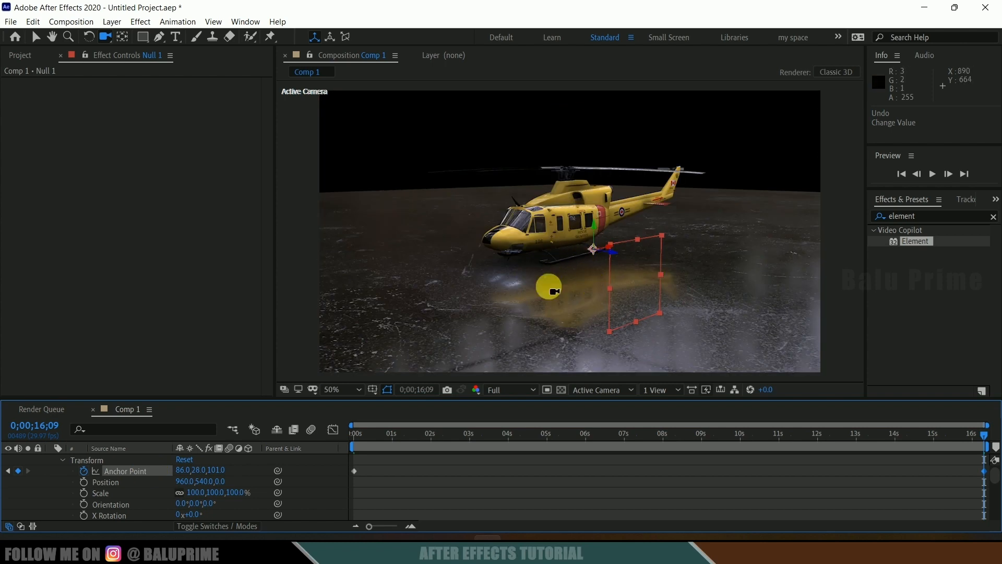
- Edit the RTAO Intensity in the element layer's Ray-Traced AO settings
scroll(207, 501, down, 3)
scroll(214, 499, down, 3)
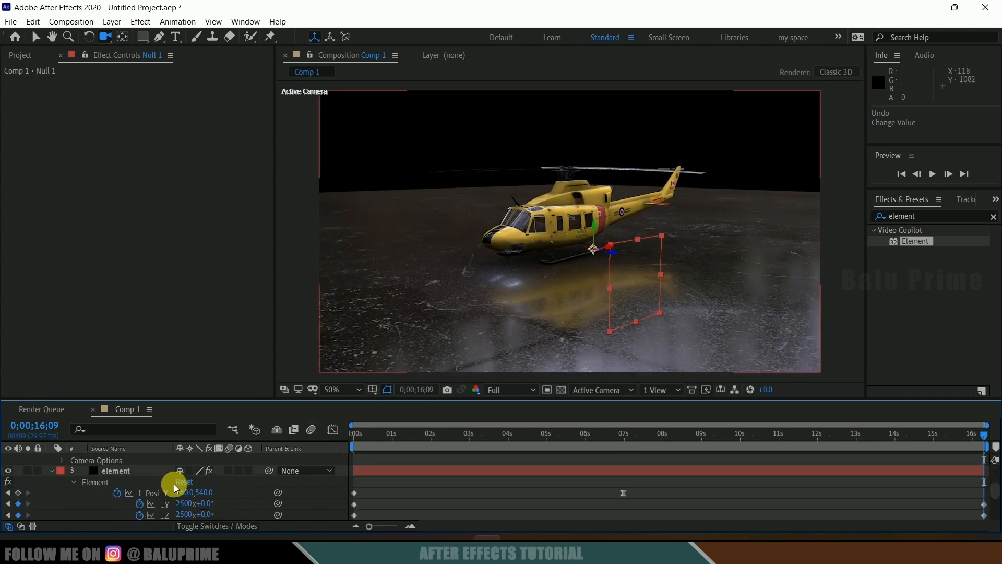
click(124, 470)
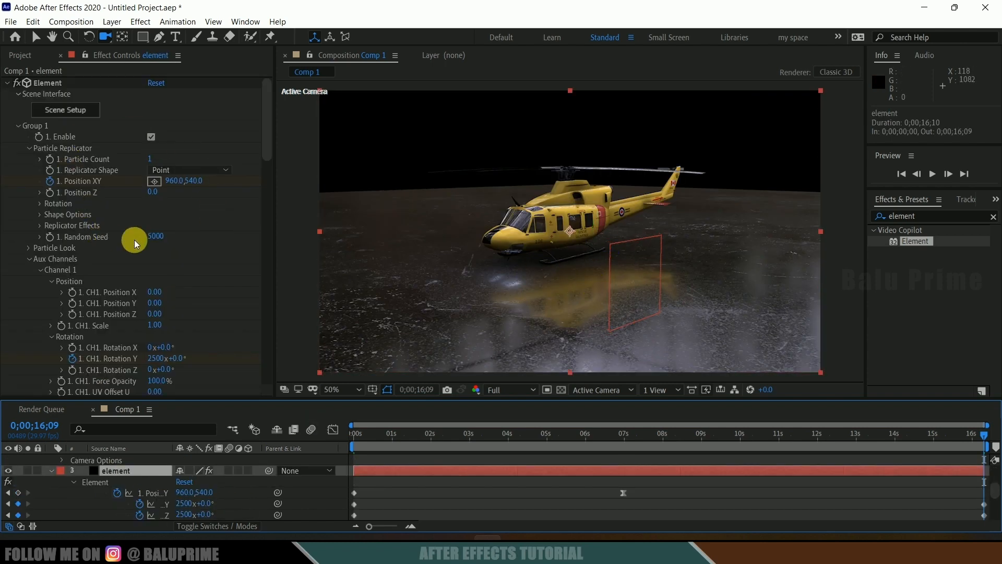
scroll(106, 276, down, 15)
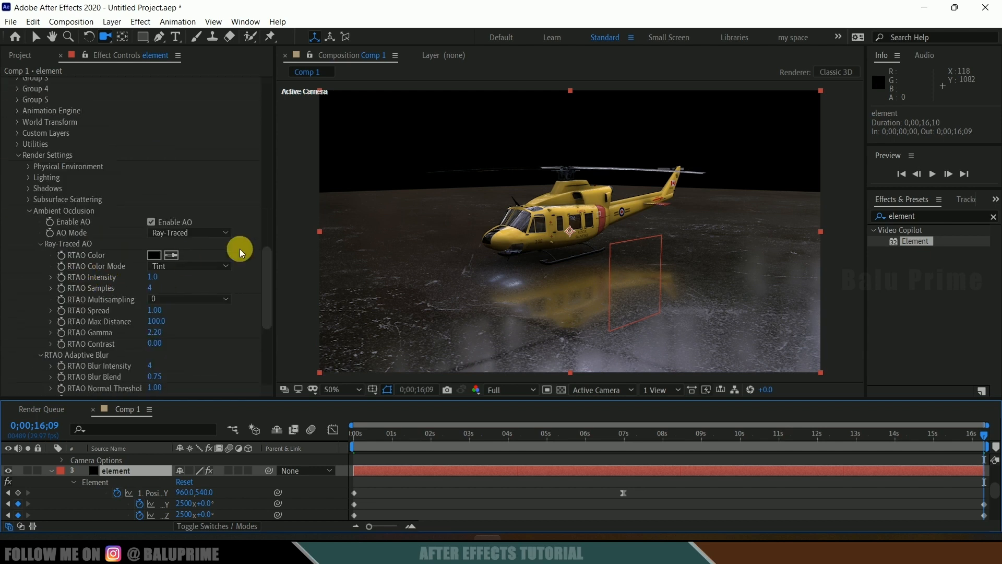
click(157, 277)
key(Return)
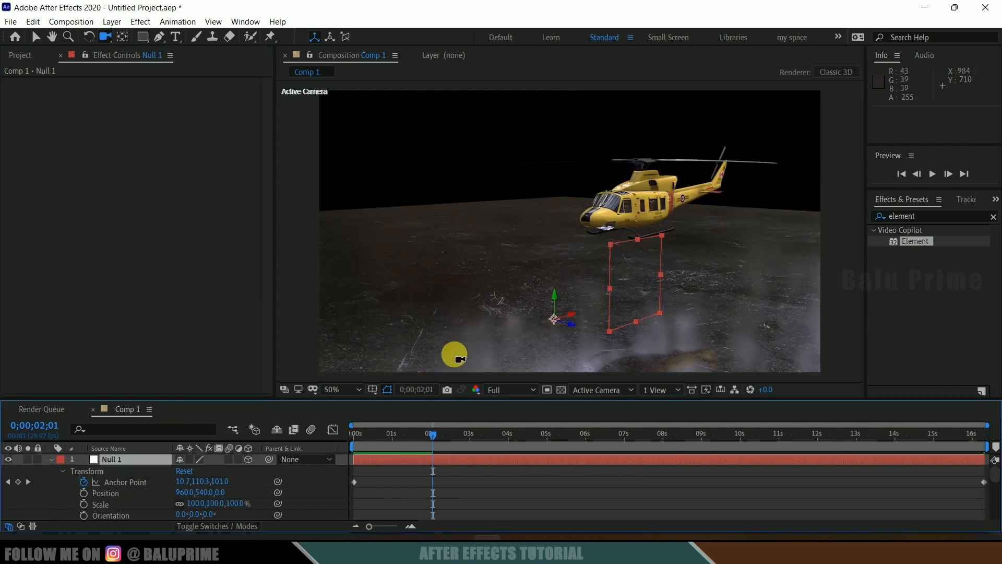
- Return to the first frame and collapse the properties of Null 1, Camera 1 and the element layer
drag(437, 434, 261, 439)
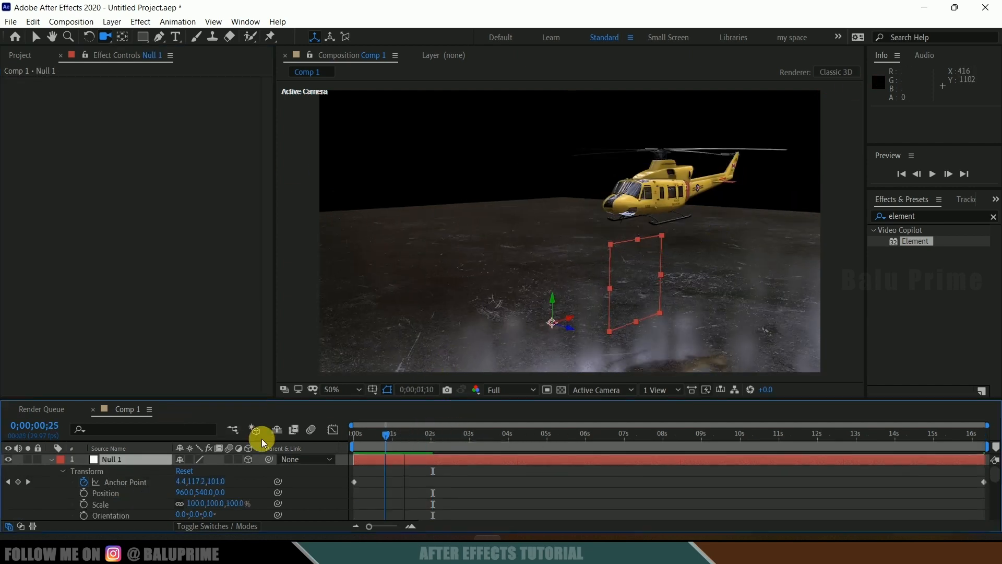
click(49, 460)
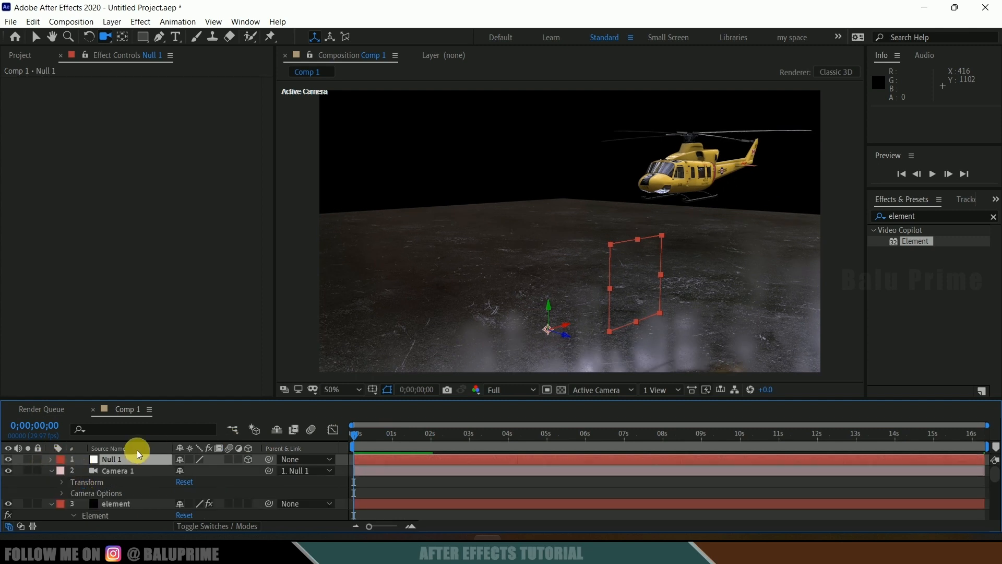
click(51, 471)
click(116, 484)
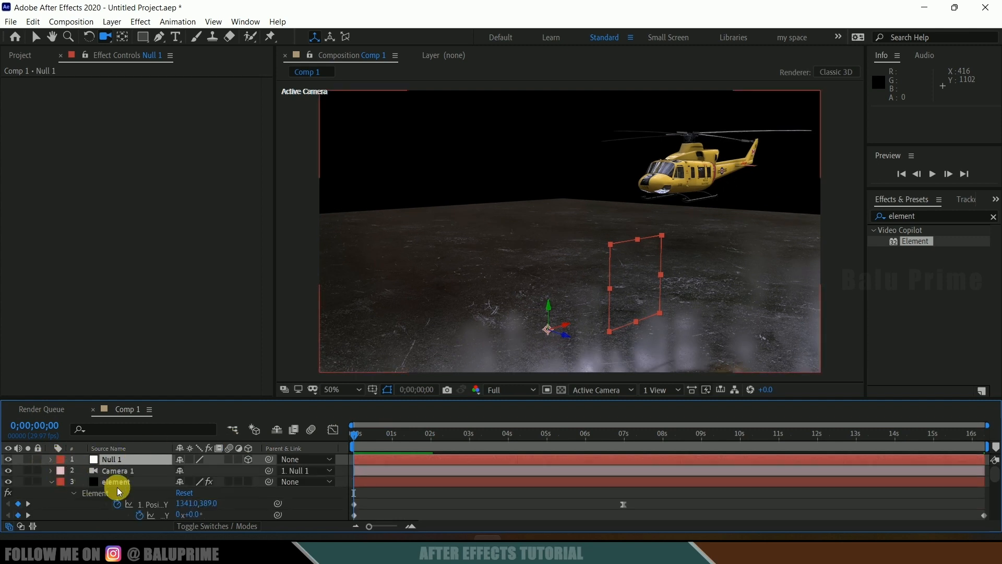
click(52, 481)
- Add a Parallel light with 100% intensity and Casts Shadows enabled
click(124, 26)
mouse_move(168, 34)
click(334, 61)
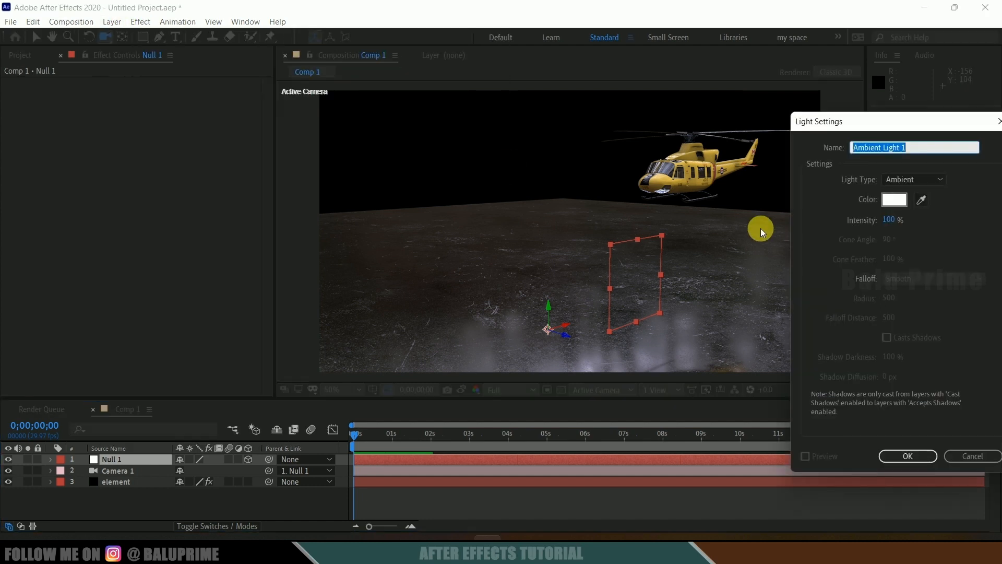
click(927, 180)
click(922, 194)
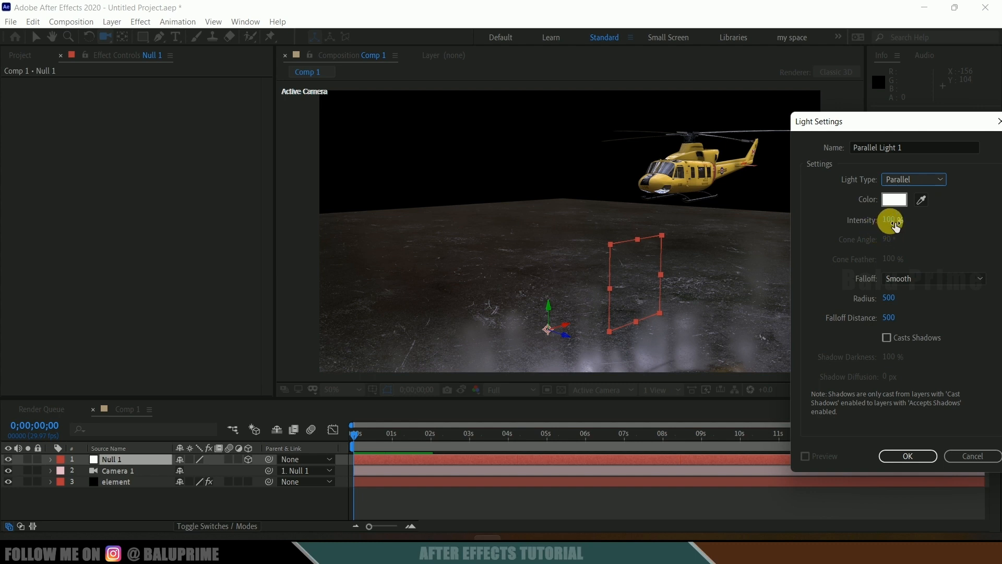
click(886, 338)
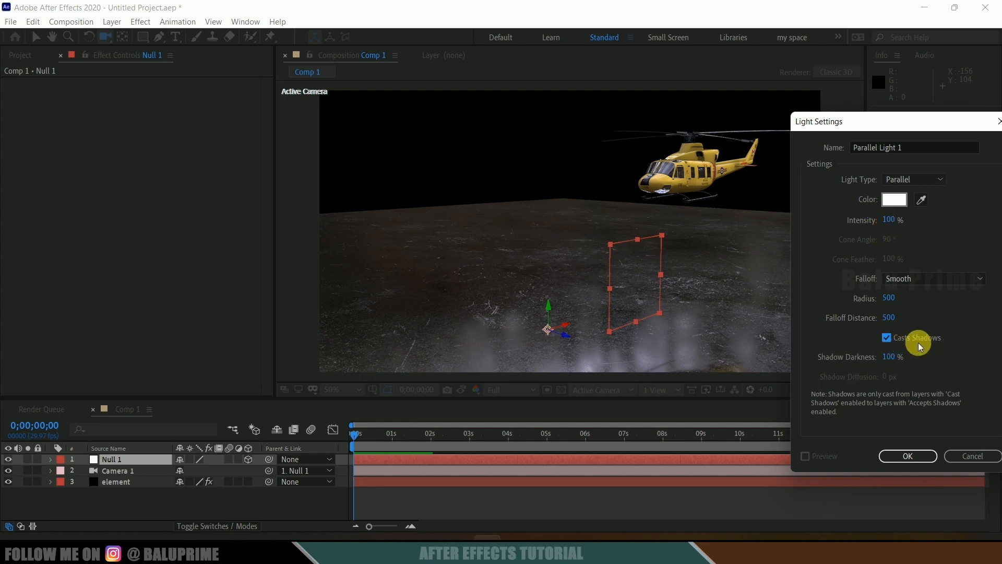
click(902, 457)
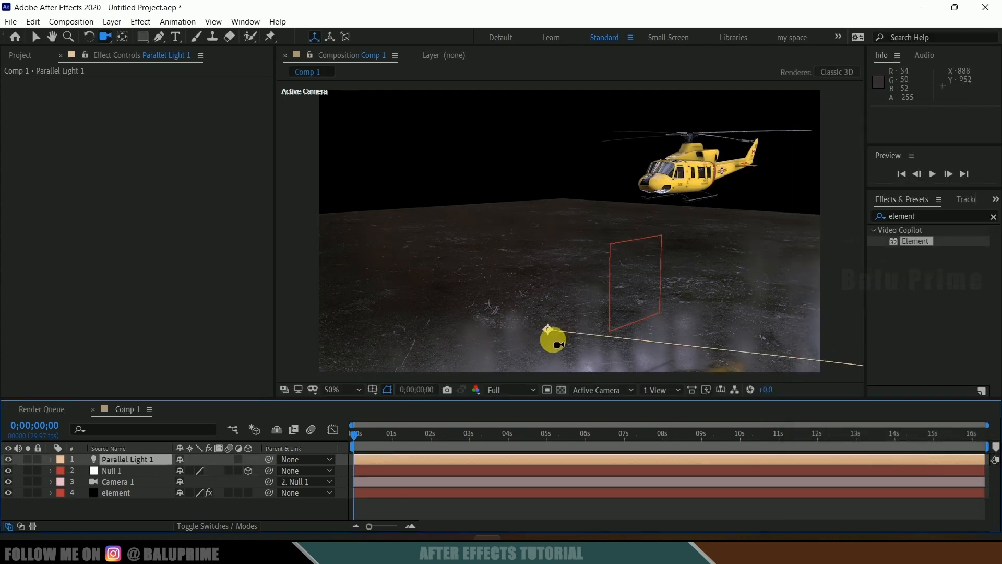
- Set Parallel Light 1's Position to 1040.0, 267.0, -222.7 so it shines from above the helicopter
click(51, 460)
click(60, 472)
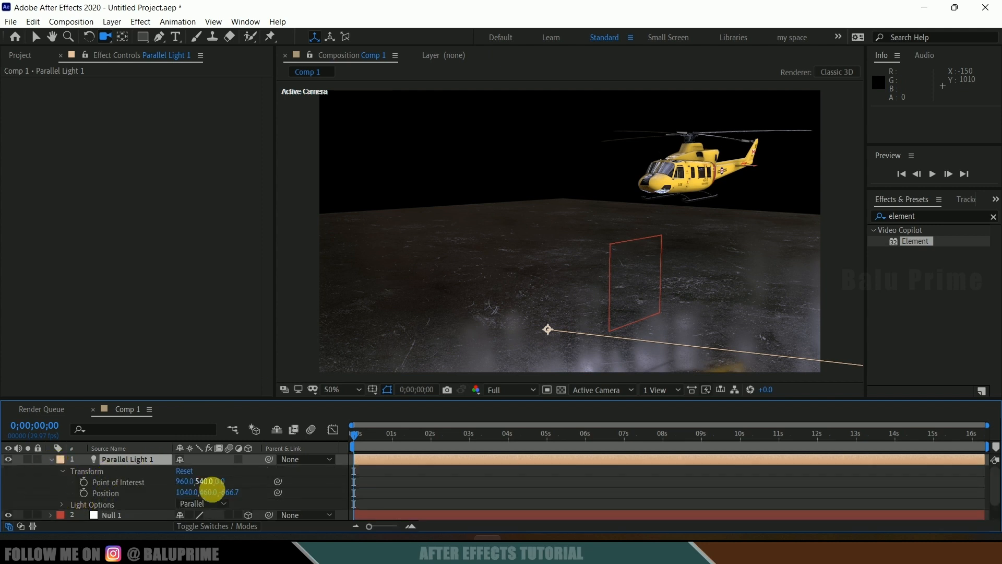
drag(226, 493, 574, 432)
drag(213, 497, 65, 510)
drag(227, 492, 130, 500)
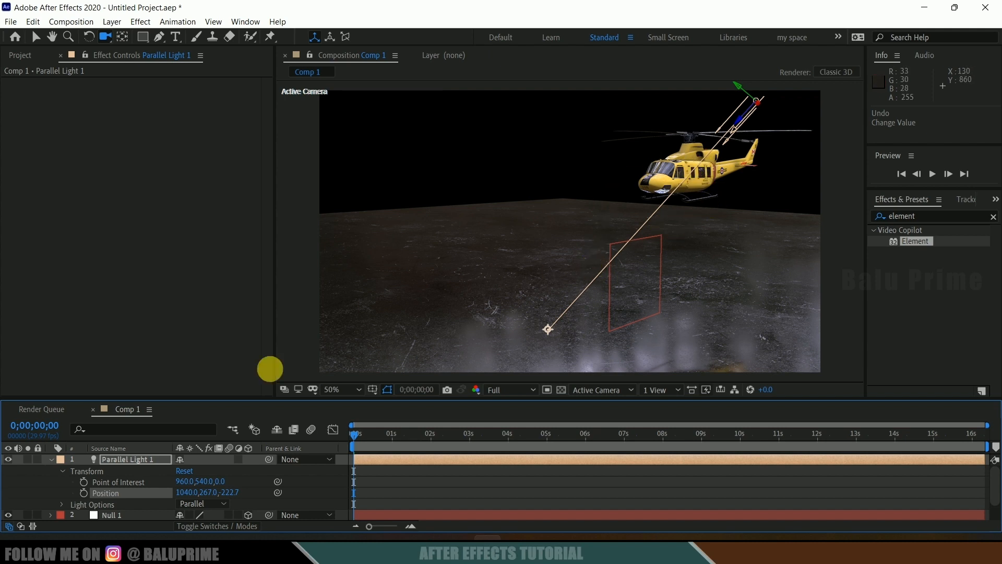
- Set the element layer's Shadow Mode to Ray-Traced in the Element render settings and play a short preview
click(51, 459)
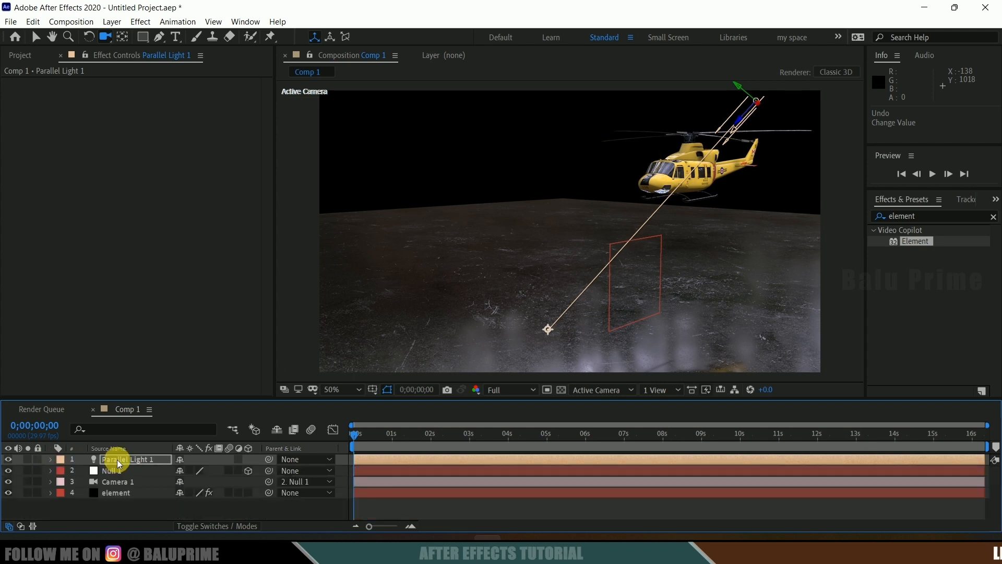
click(118, 493)
scroll(103, 274, down, 15)
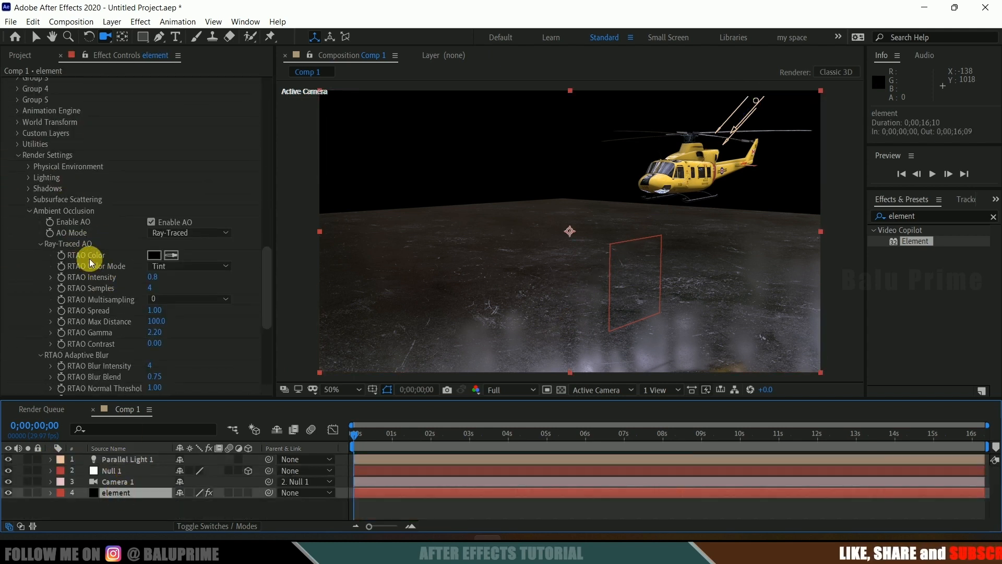
click(29, 189)
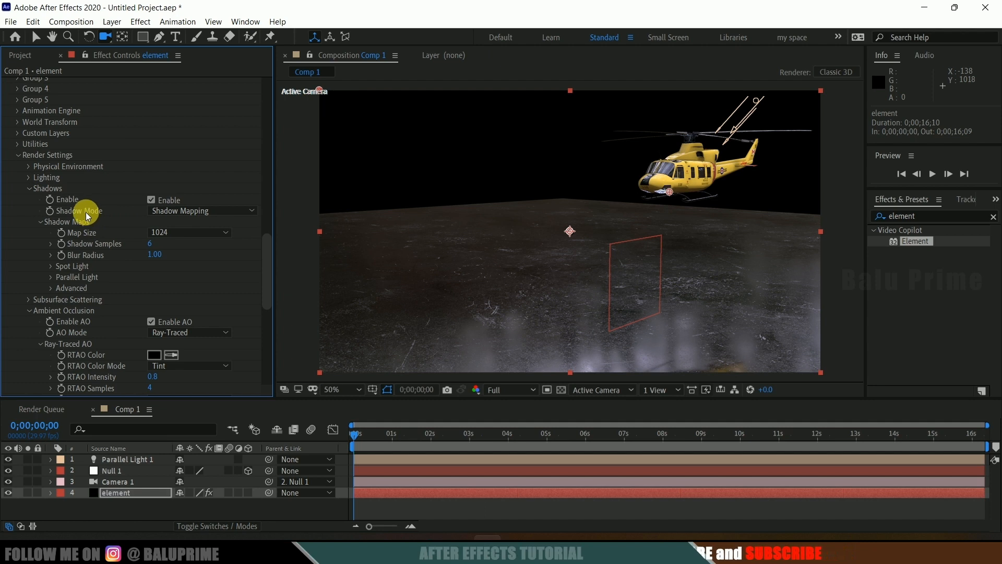
click(177, 210)
click(199, 239)
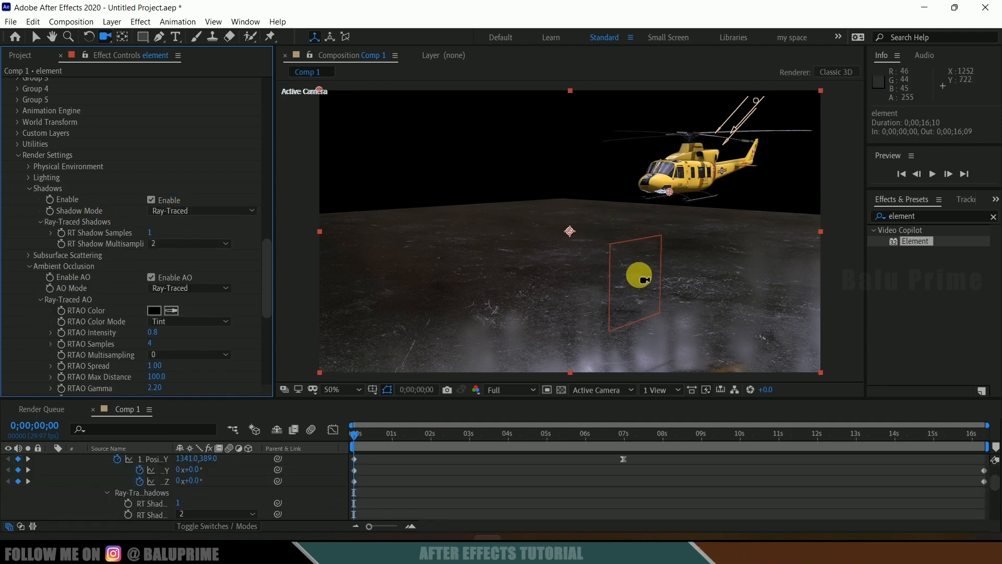
key(space)
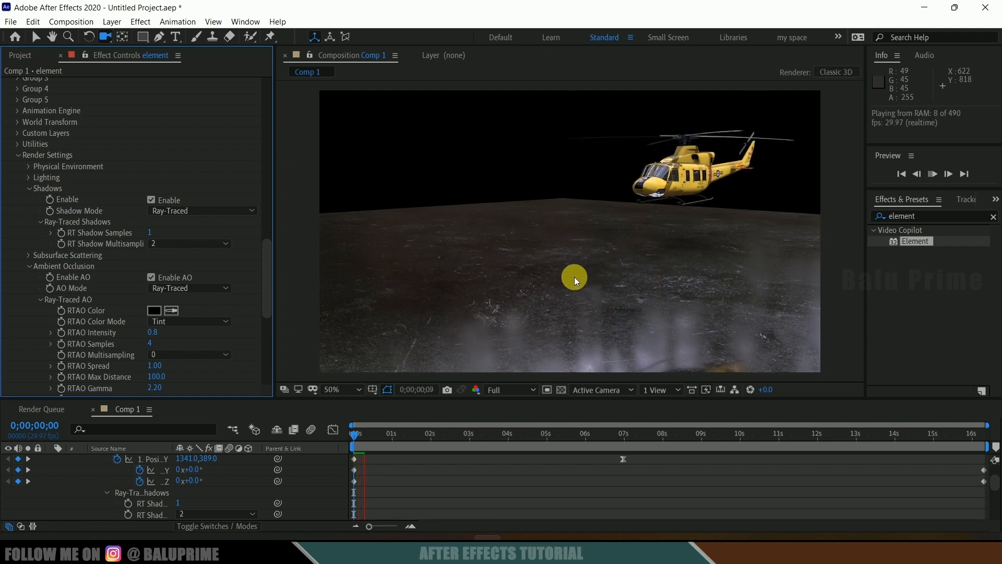
key(space)
- Set Parallel Light 1's Intensity to 500% in its light settings and preview the brighter helicopter
scroll(151, 459, up, 5)
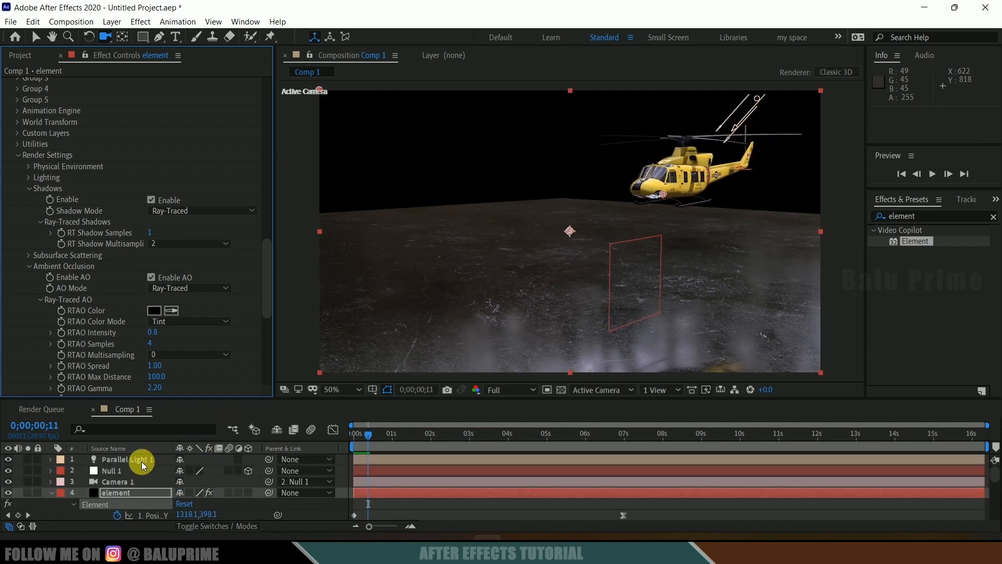
click(134, 460)
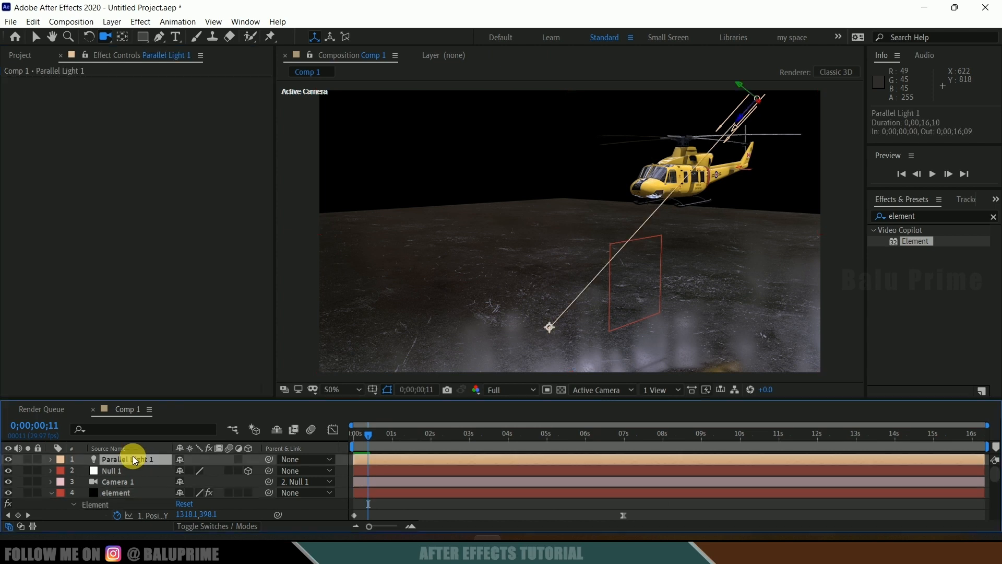
click(111, 23)
click(139, 49)
click(888, 220)
text(500)
key(Return)
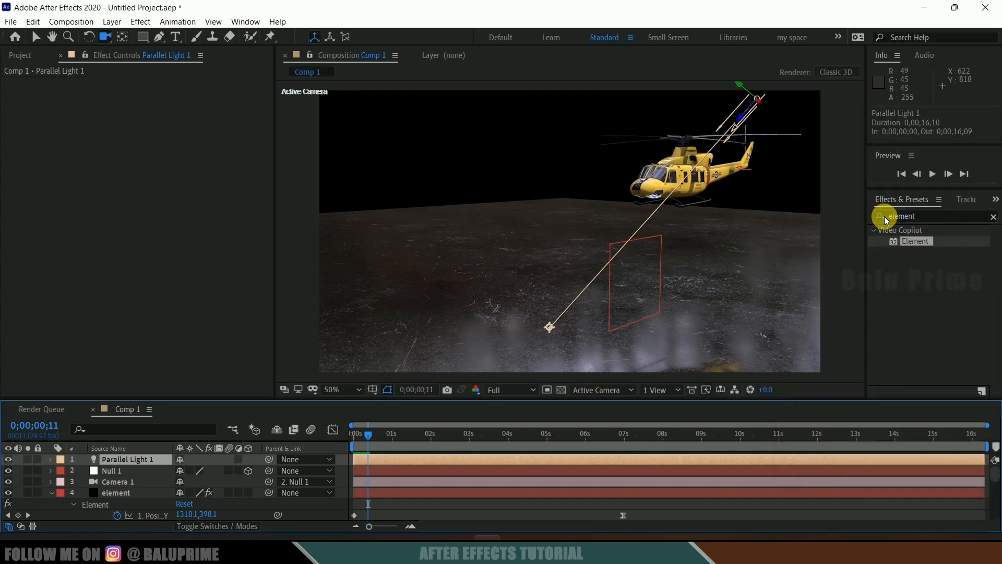
key(space)
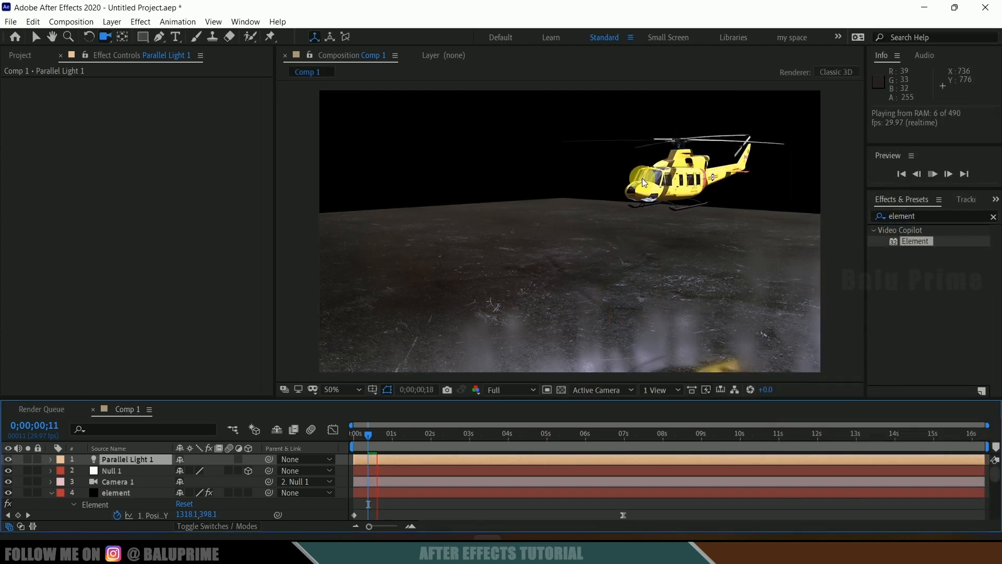
key(space)
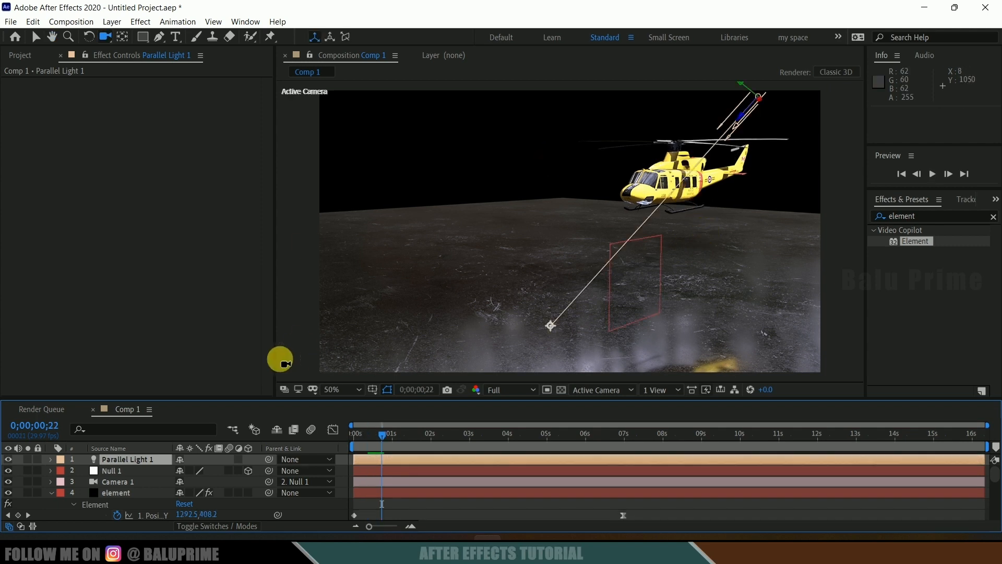
- Lower Parallel Light 1's Intensity in its light settings and preview the helicopter's descent from the first frame
click(112, 21)
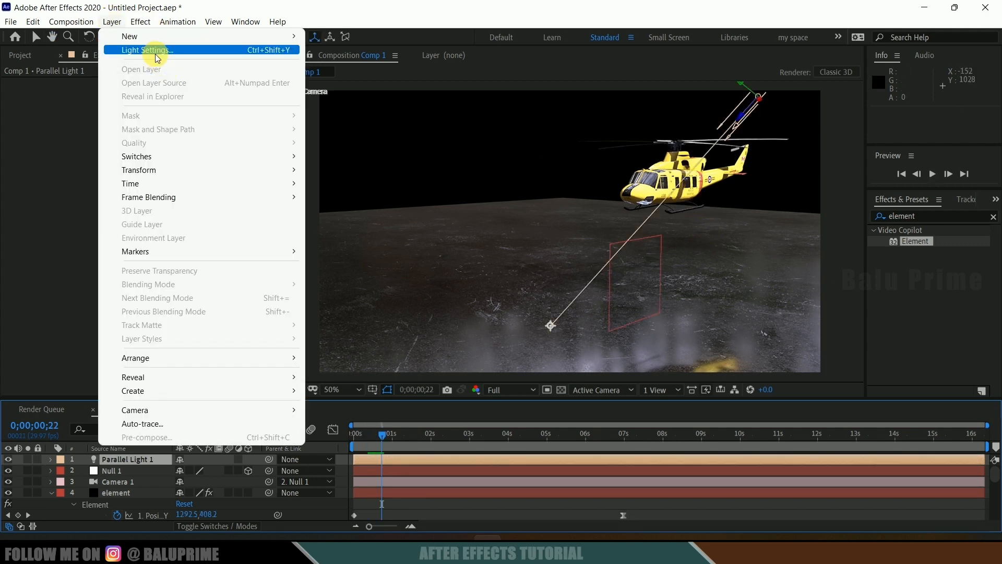
click(158, 51)
click(888, 219)
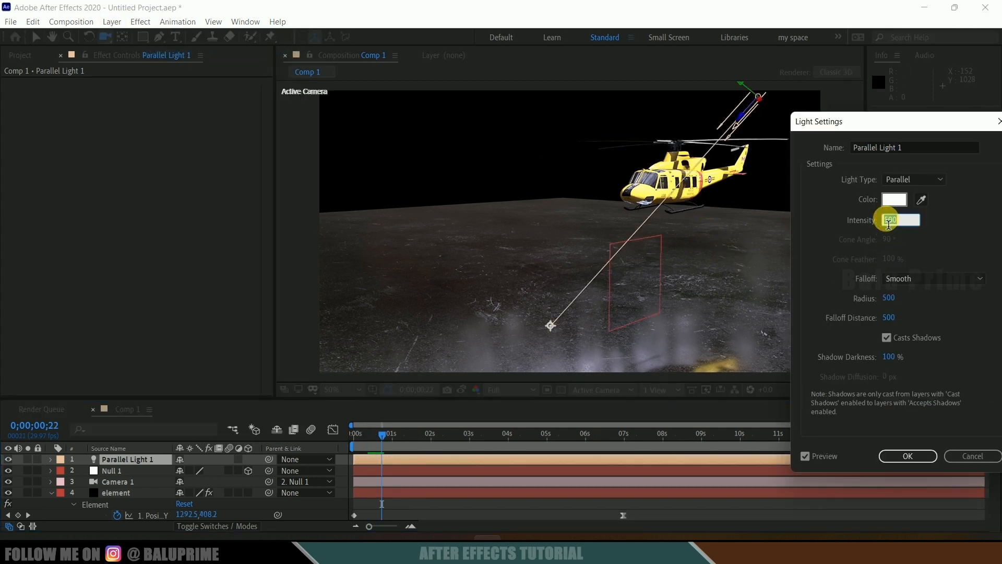
text(2)
key(Return)
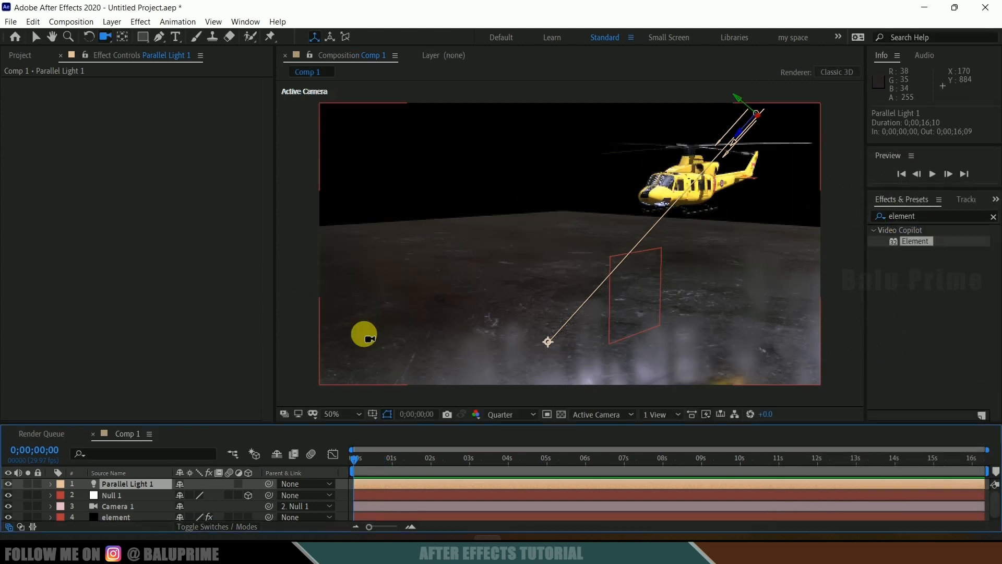
key(space)
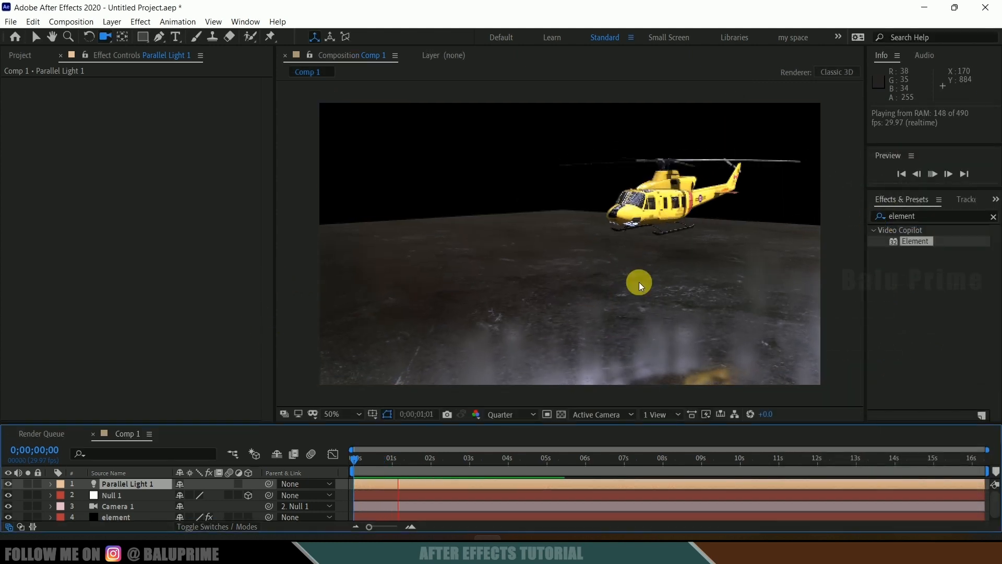
key(space)
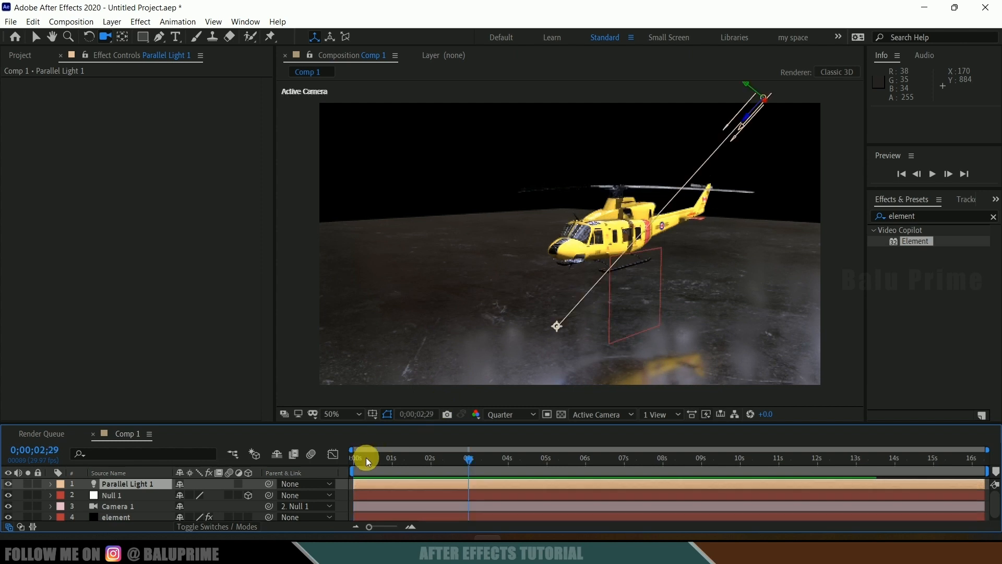
- Select the element layer to show its Element effect settings
click(127, 515)
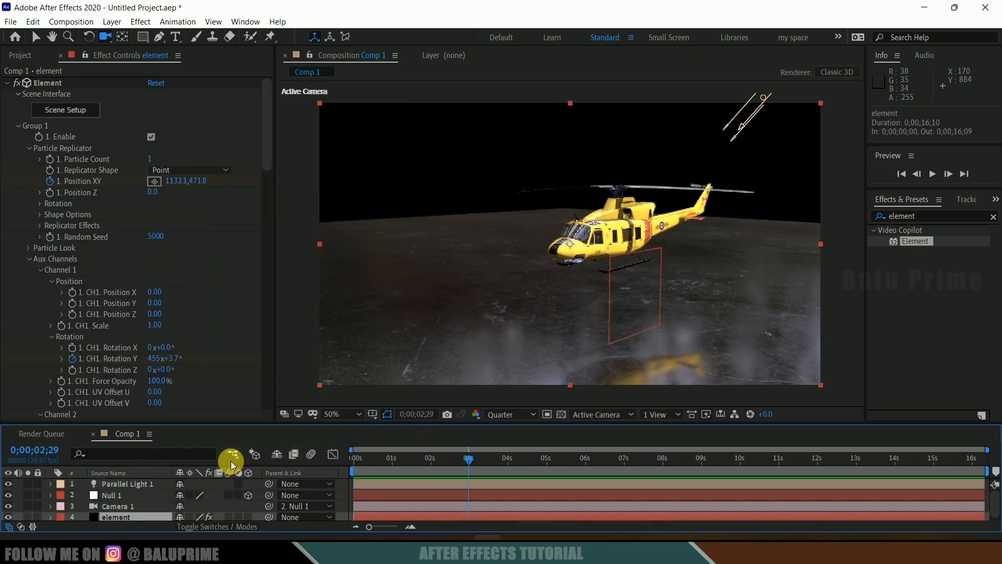